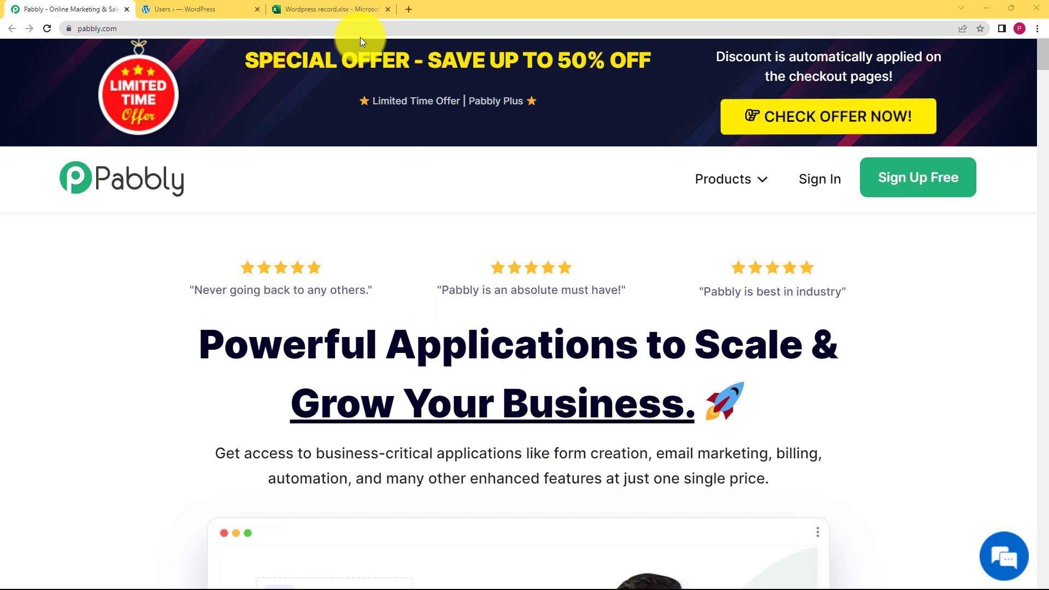
- Review the WordPress Users page and the Title, Post Link and Date columns in the Wordpress record workbook
{"action": "left_click", "coordinate": [206, 6]}
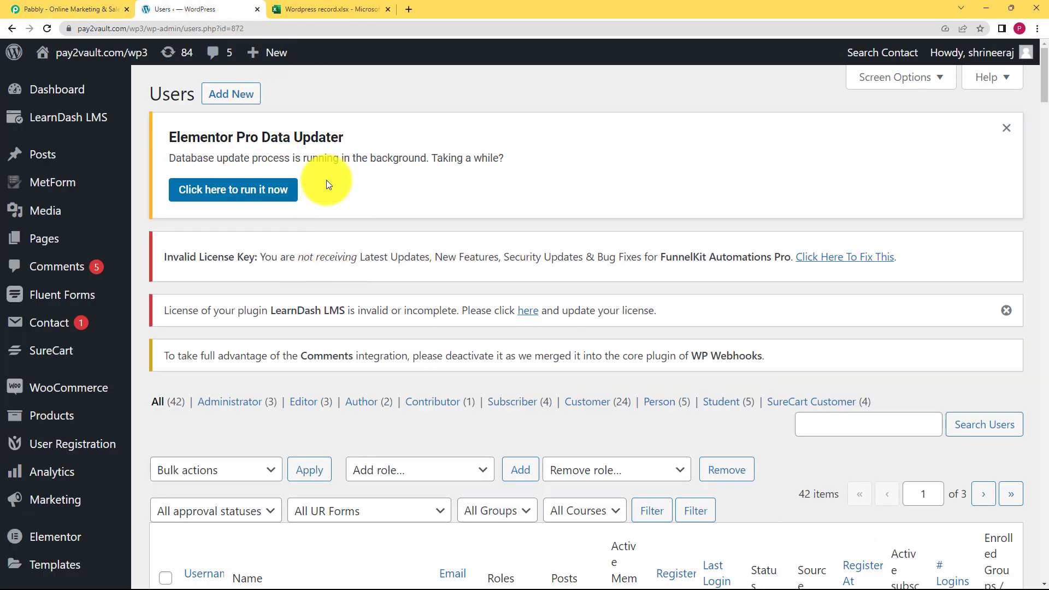
{"action": "mouse_move", "coordinate": [121, 370]}
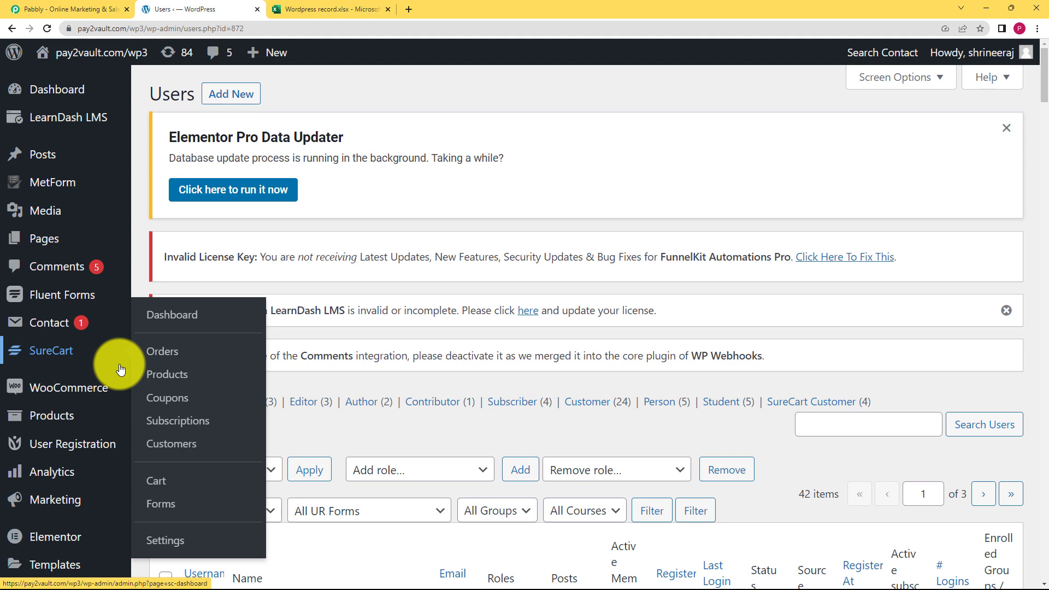
{"action": "left_click", "coordinate": [329, 6]}
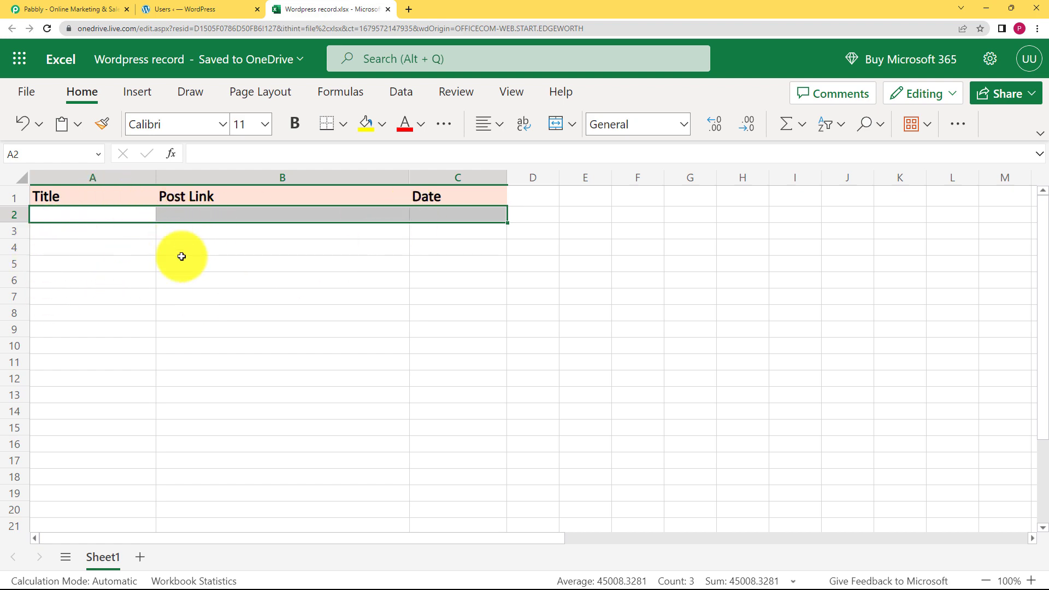
{"action": "left_click", "coordinate": [226, 8]}
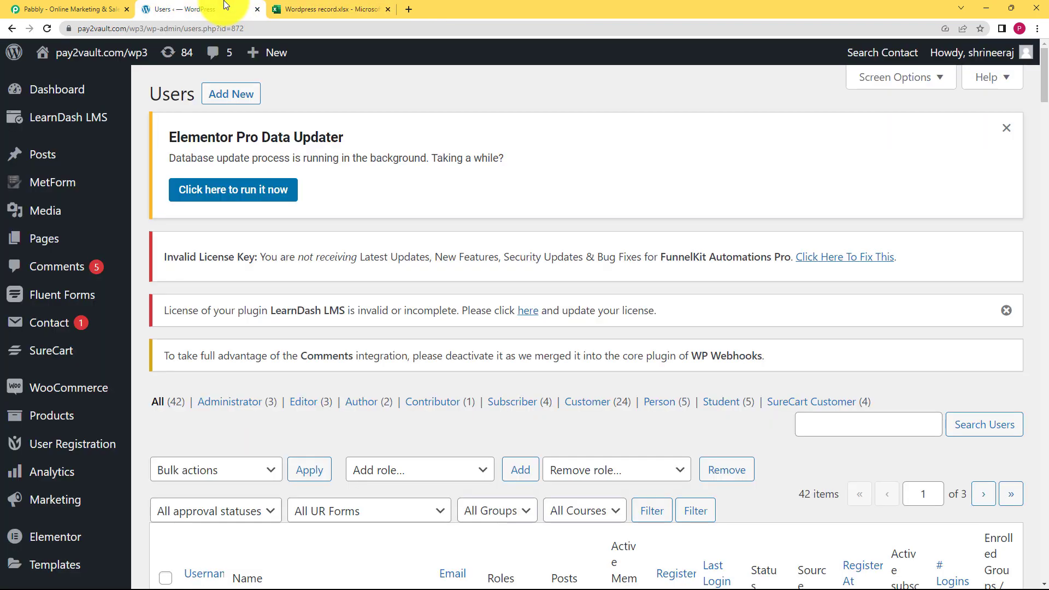
{"action": "left_click", "coordinate": [295, 6]}
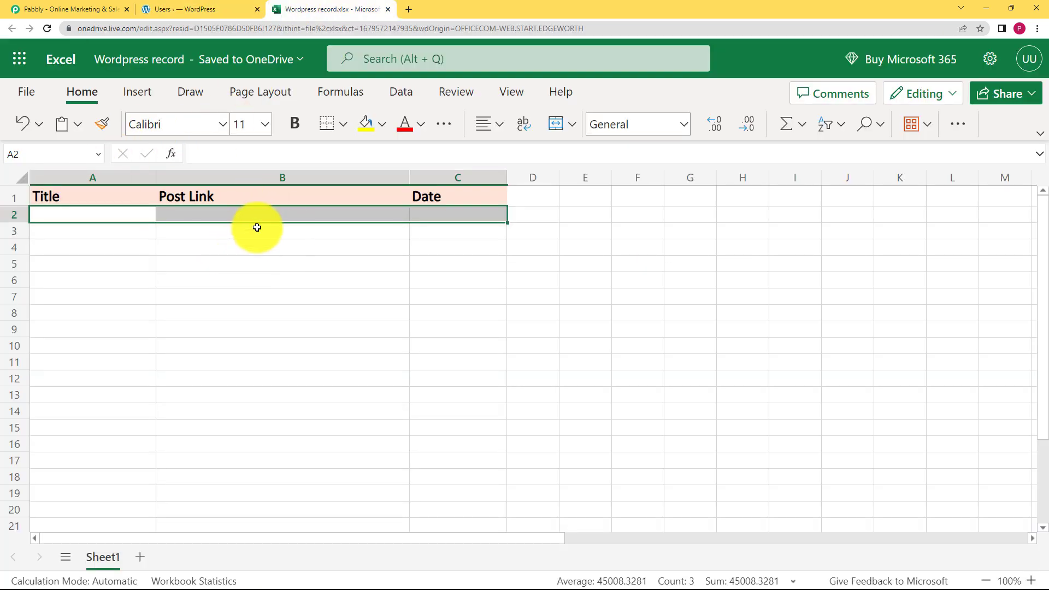
- Switch to the Pabbly site, sign in with Google and open Pabbly Connect
{"action": "left_click", "coordinate": [38, 9]}
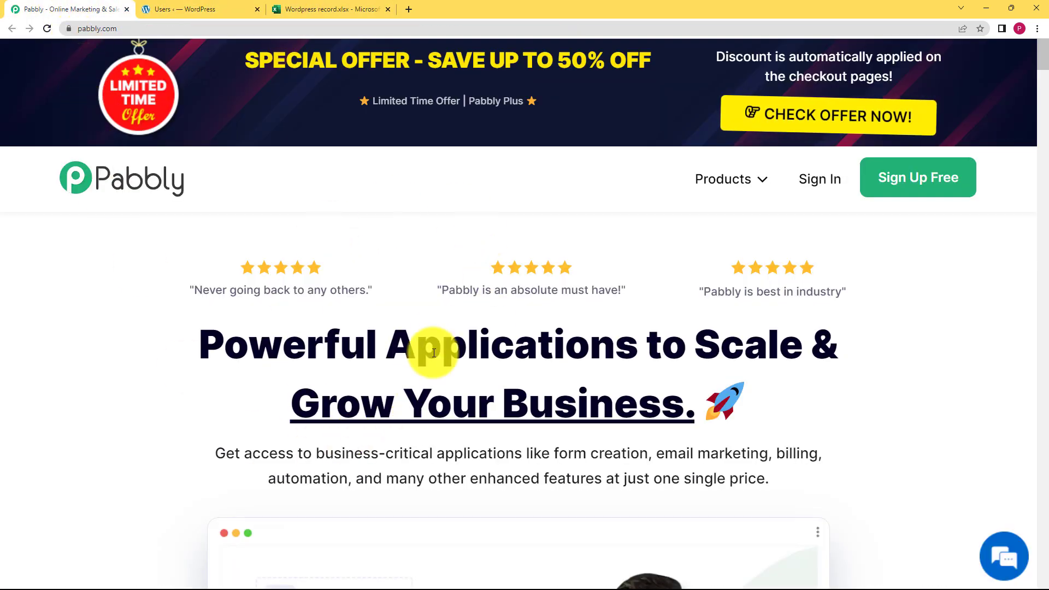
{"action": "left_click", "coordinate": [803, 188]}
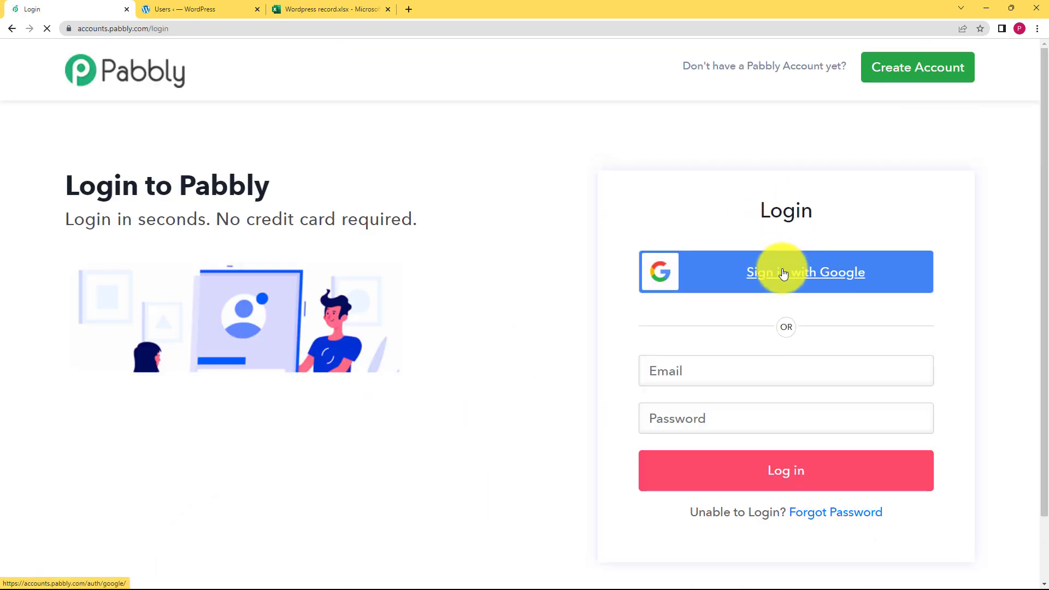
{"action": "left_click", "coordinate": [784, 274]}
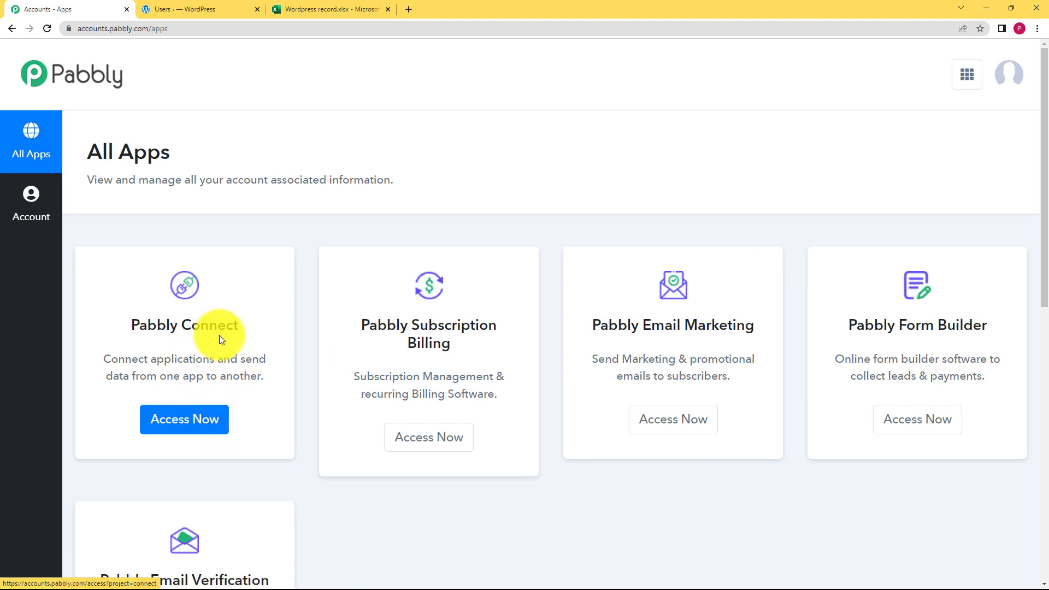
{"action": "left_click", "coordinate": [178, 420]}
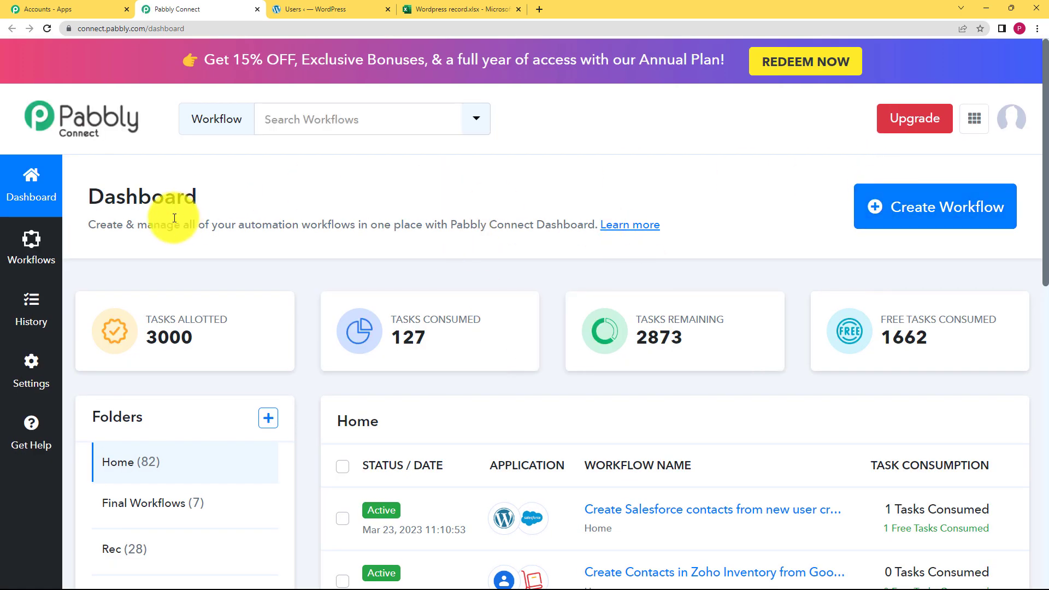
- Create a workflow named "Add post details to Excel when a Post is created in Wordpress"
{"action": "left_click", "coordinate": [892, 212]}
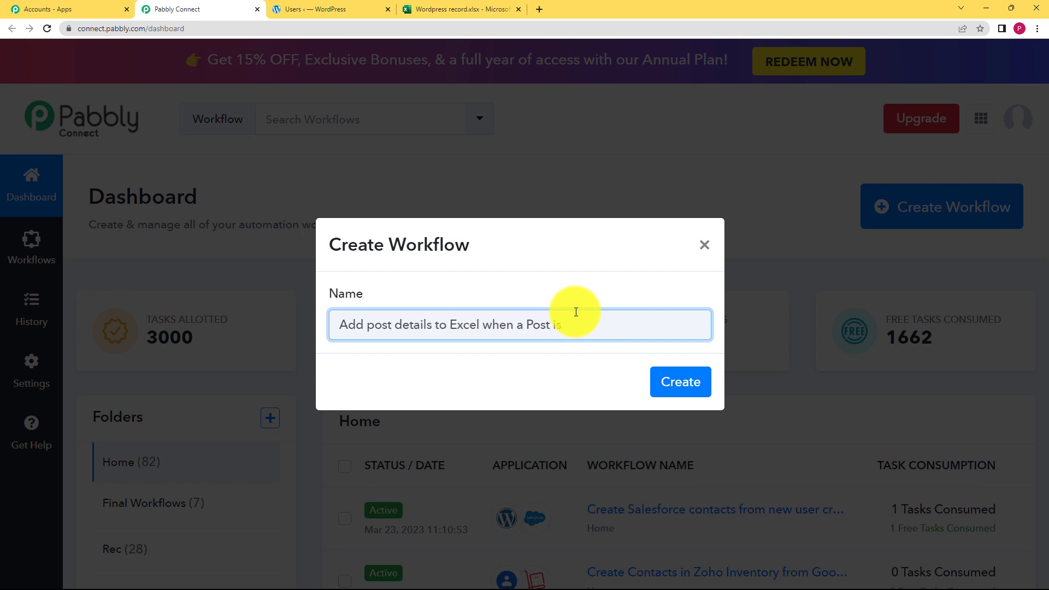
{"action": "left_click", "coordinate": [677, 380]}
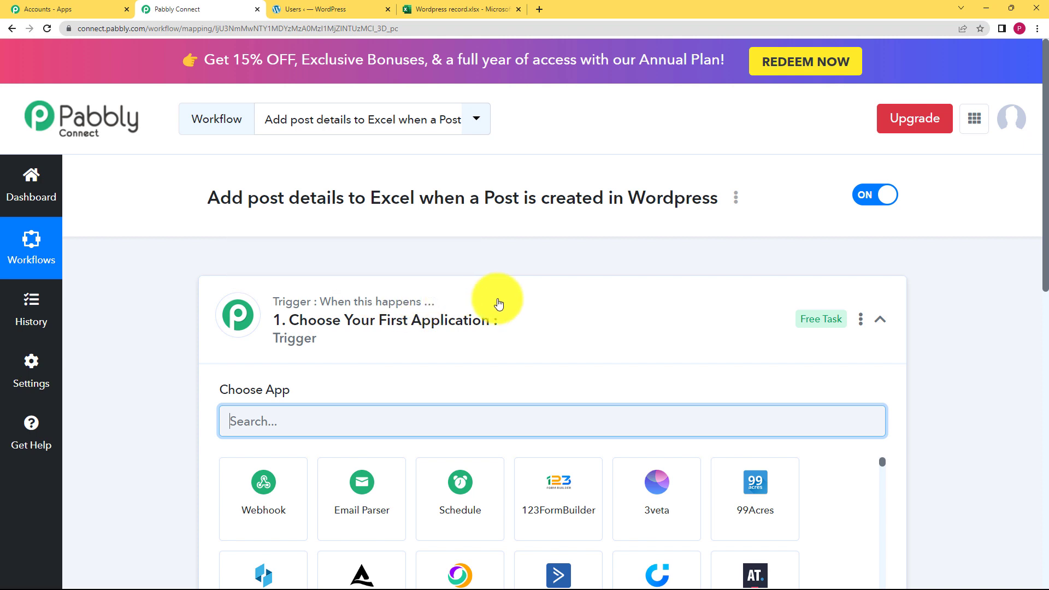
- Look over the workflow's empty trigger and action steps and the column headings in the Wordpress record workbook
{"action": "left_click", "coordinate": [499, 303]}
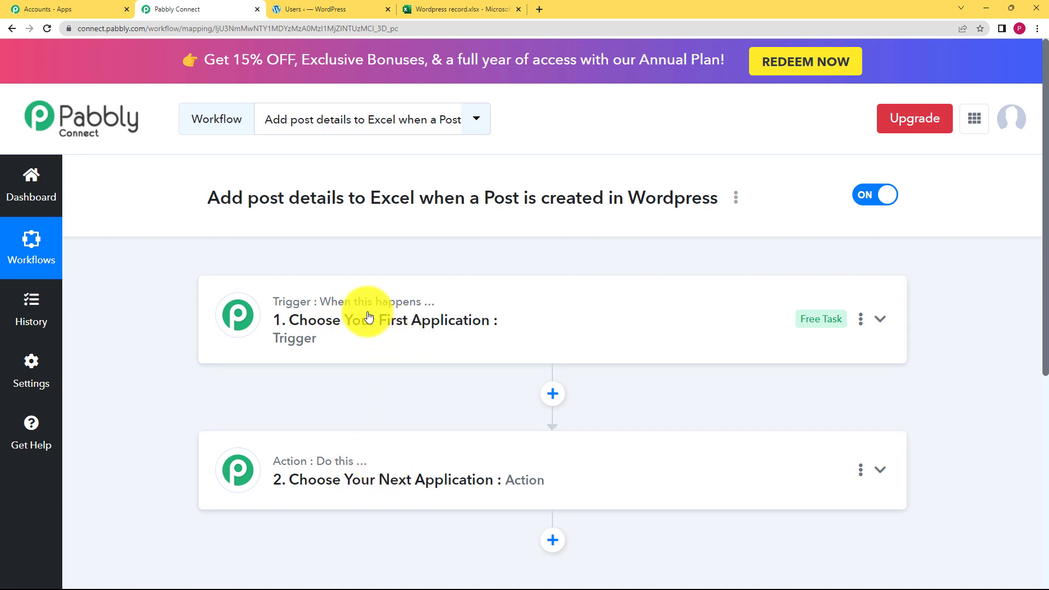
{"action": "left_click", "coordinate": [337, 315]}
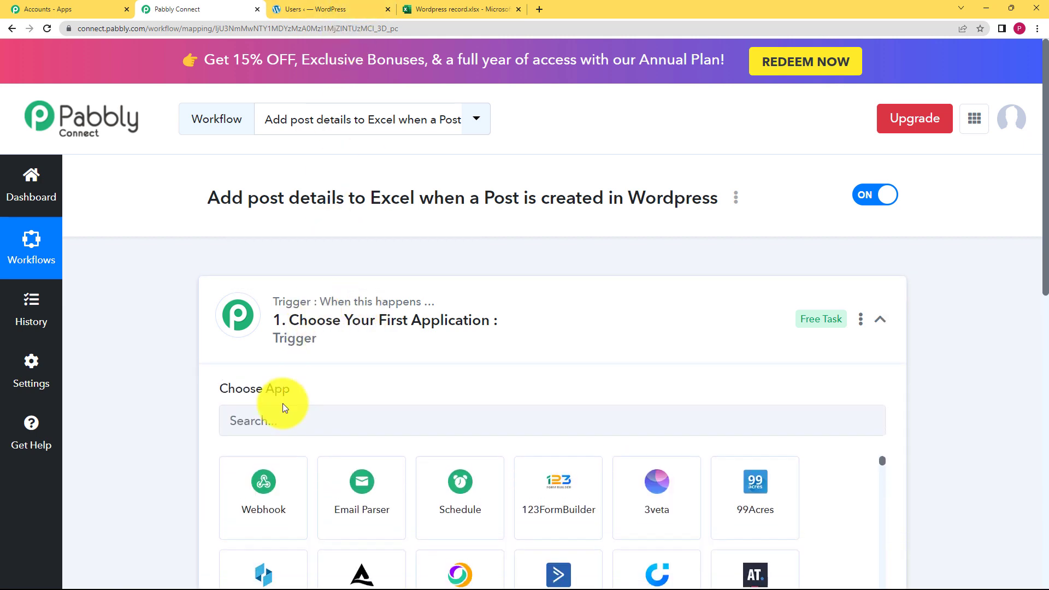
{"action": "left_click", "coordinate": [368, 332]}
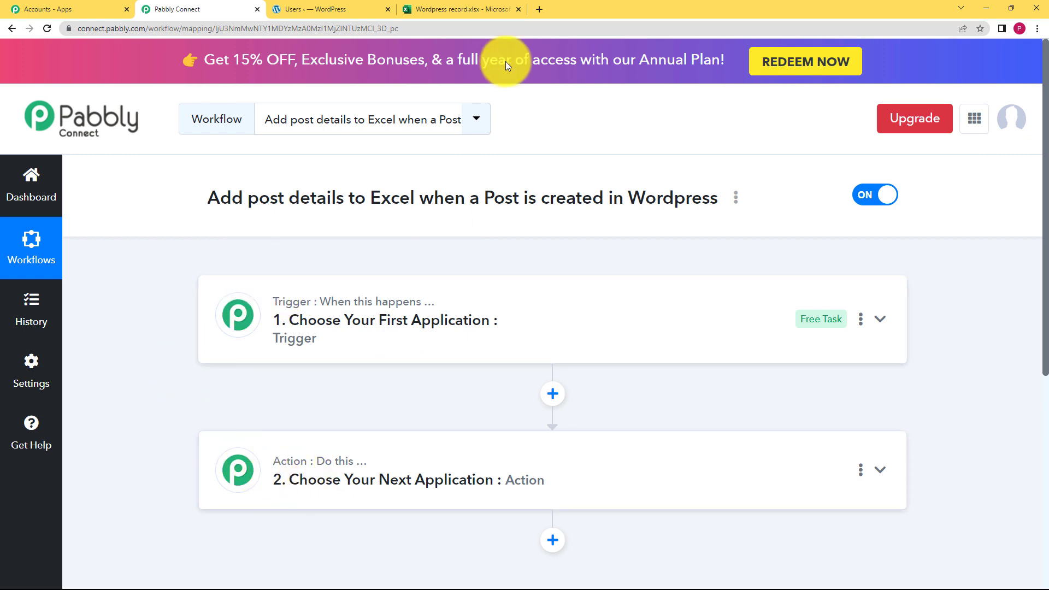
{"action": "left_click", "coordinate": [459, 8]}
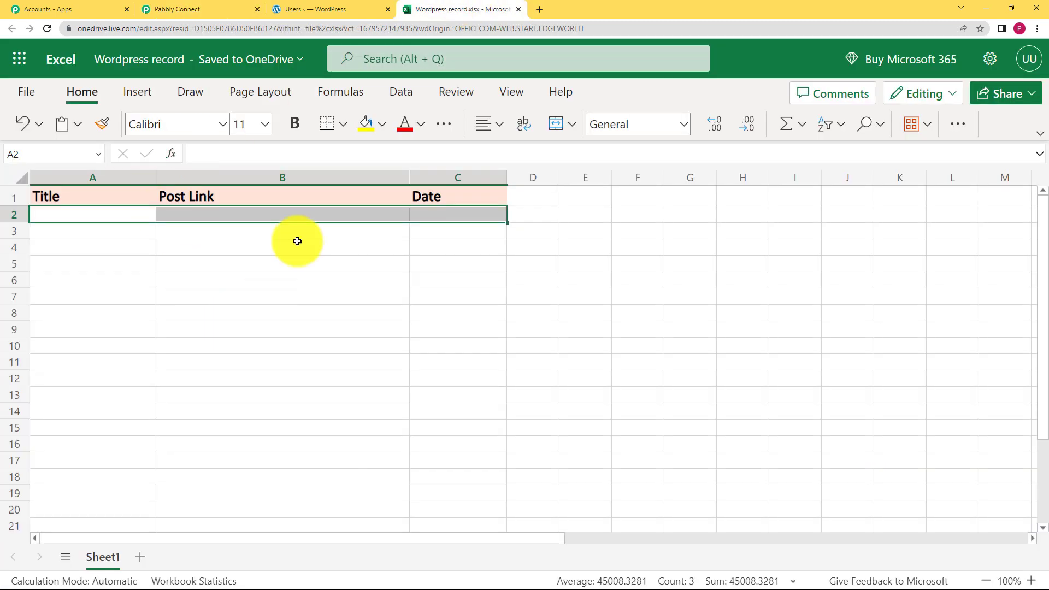
{"action": "left_click", "coordinate": [305, 7]}
{"action": "left_click", "coordinate": [225, 7]}
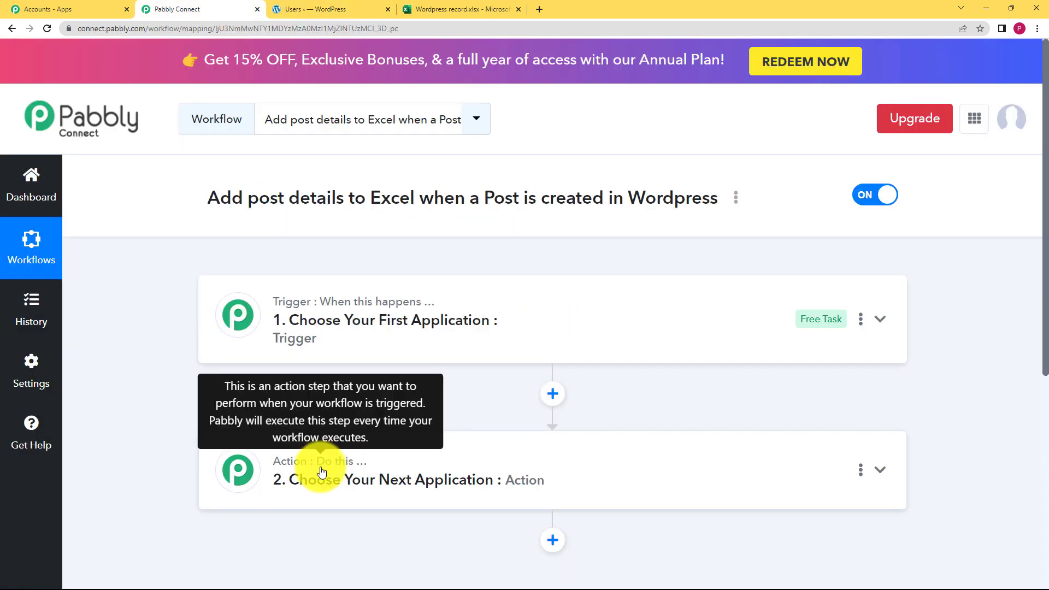
- Set the workflow's trigger to the WordPress app with the event New Post Published
{"action": "left_click", "coordinate": [354, 323]}
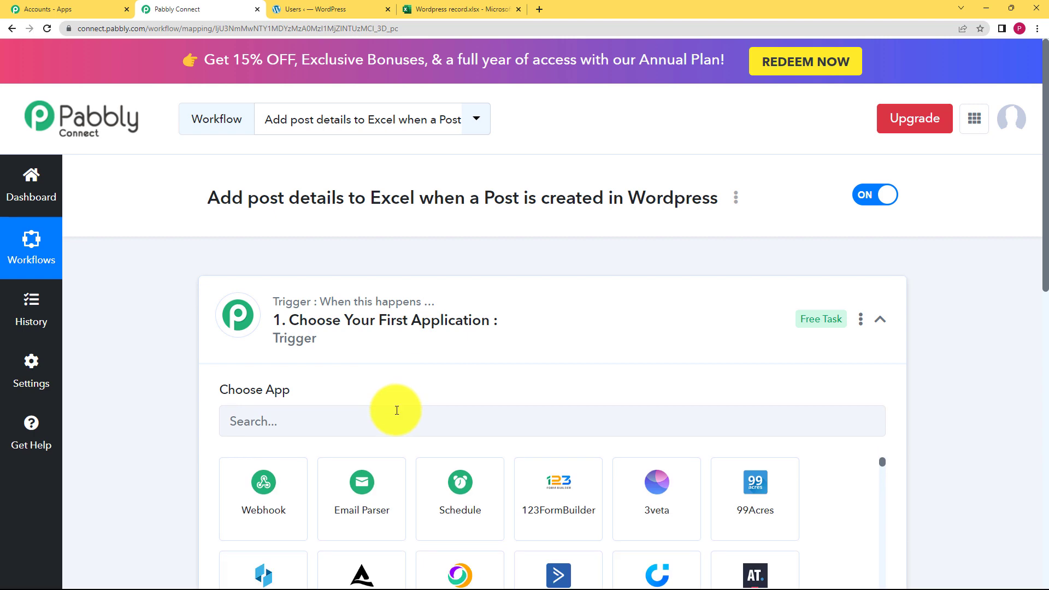
{"action": "type", "text": "wordpr"}
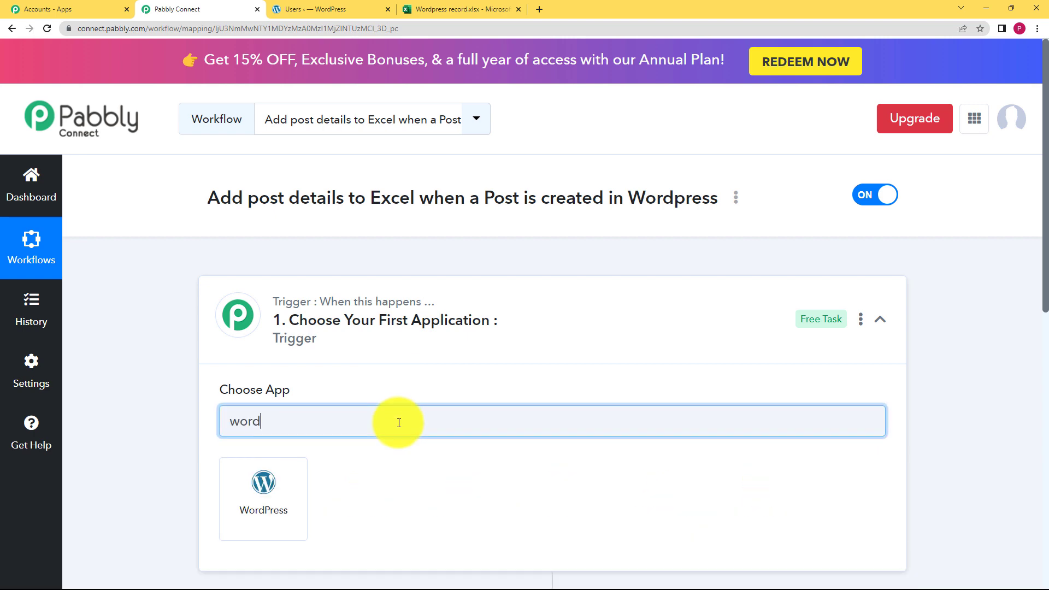
{"action": "left_click", "coordinate": [273, 492]}
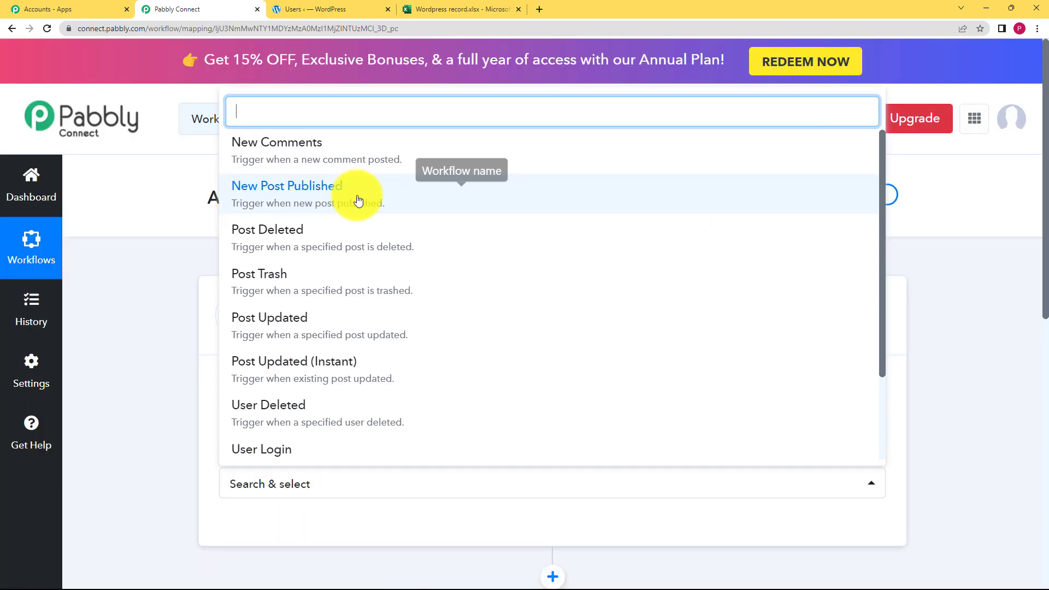
{"action": "left_click", "coordinate": [358, 200]}
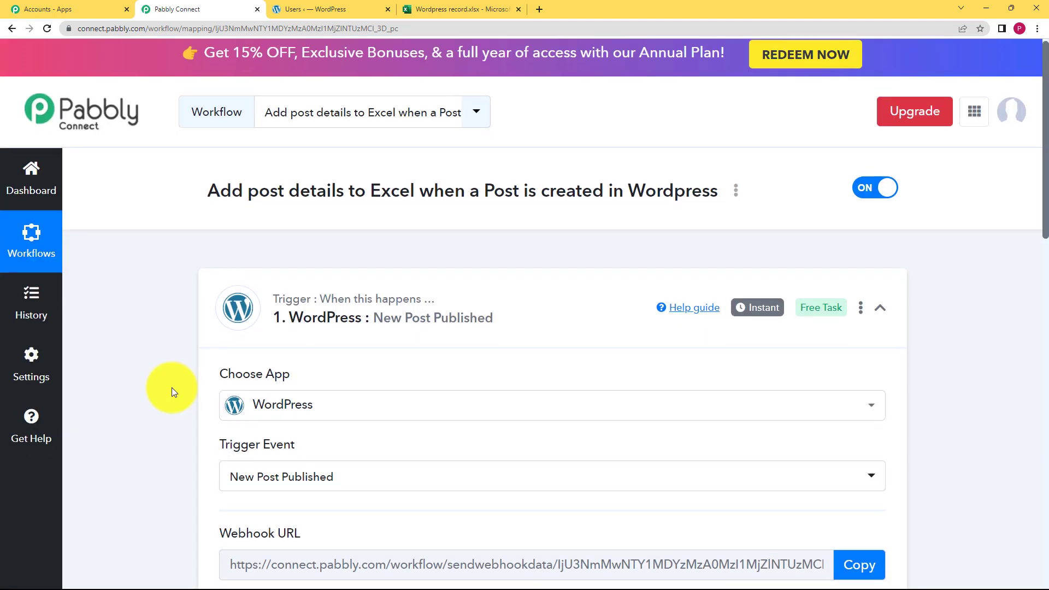
- Read through the WordPress setup instructions listed under the trigger's Webhook URL
{"action": "scroll", "coordinate": [333, 343], "scroll_direction": "down", "scroll_amount": 2}
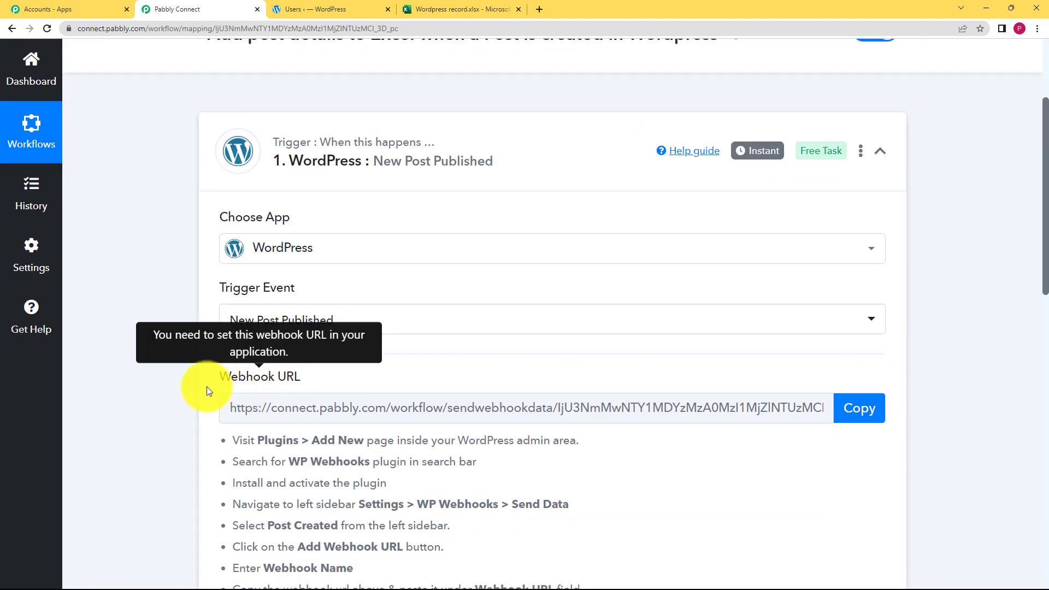
{"action": "scroll", "coordinate": [196, 391], "scroll_direction": "down", "scroll_amount": 2}
{"action": "scroll", "coordinate": [177, 350], "scroll_direction": "down", "scroll_amount": 2}
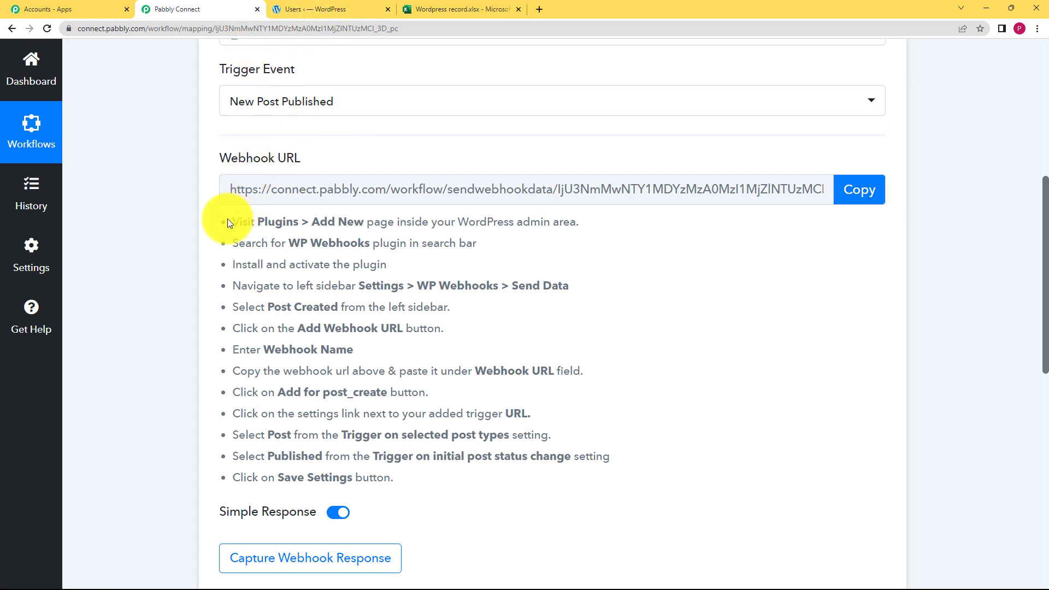
{"action": "left_click_drag", "start_coordinate": [228, 220], "coordinate": [436, 471]}
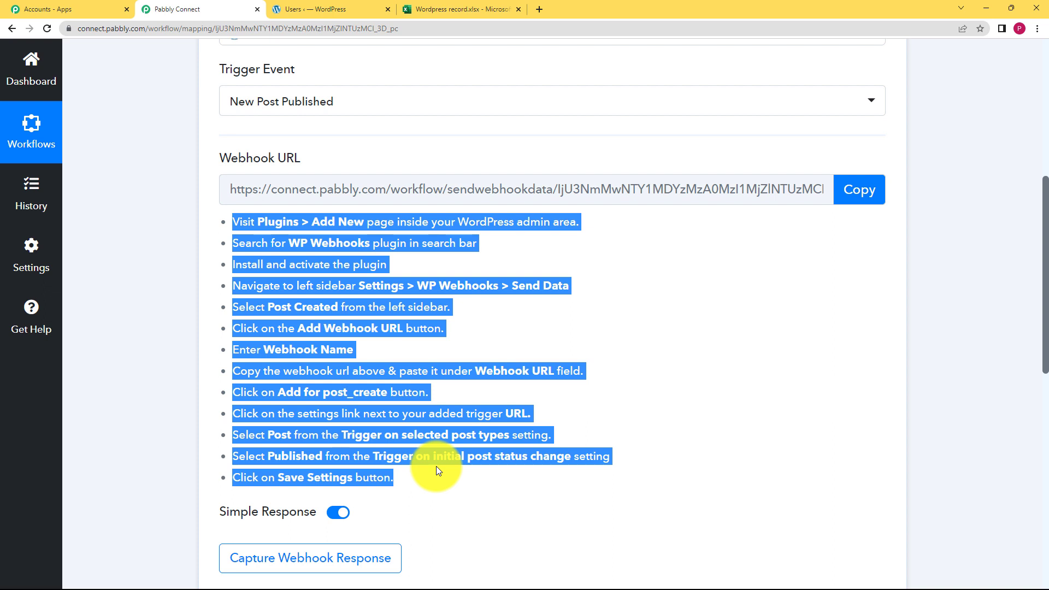
{"action": "left_click", "coordinate": [602, 314]}
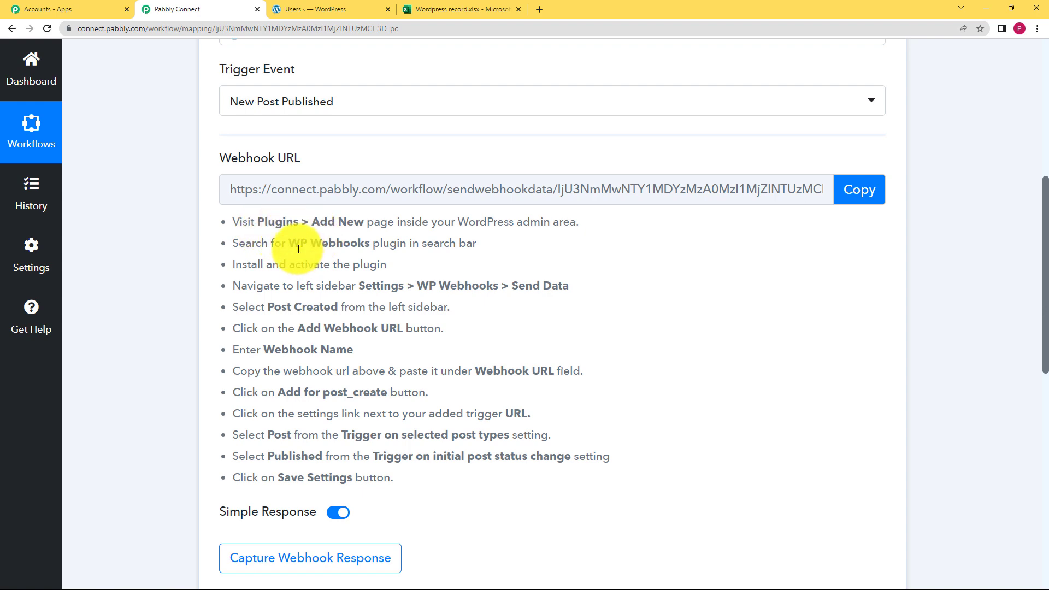
- Search WordPress's plugin directory for "WP Webhook" and view the details of the WP Webhooks plugin
{"action": "left_click", "coordinate": [350, 7]}
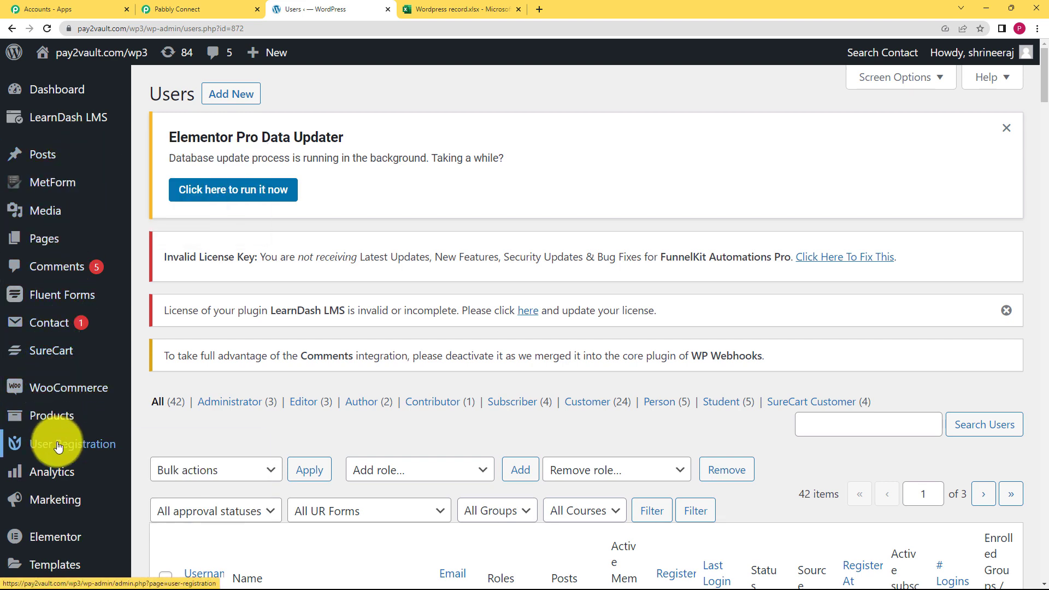
{"action": "scroll", "coordinate": [52, 443], "scroll_direction": "down", "scroll_amount": 5}
{"action": "mouse_move", "coordinate": [57, 439]}
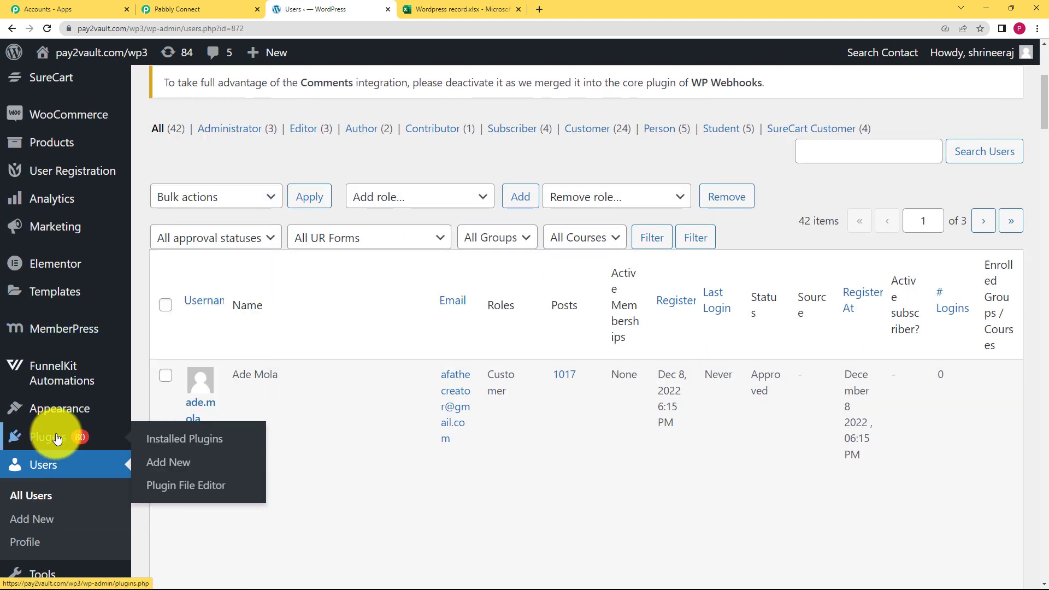
{"action": "left_click", "coordinate": [186, 468]}
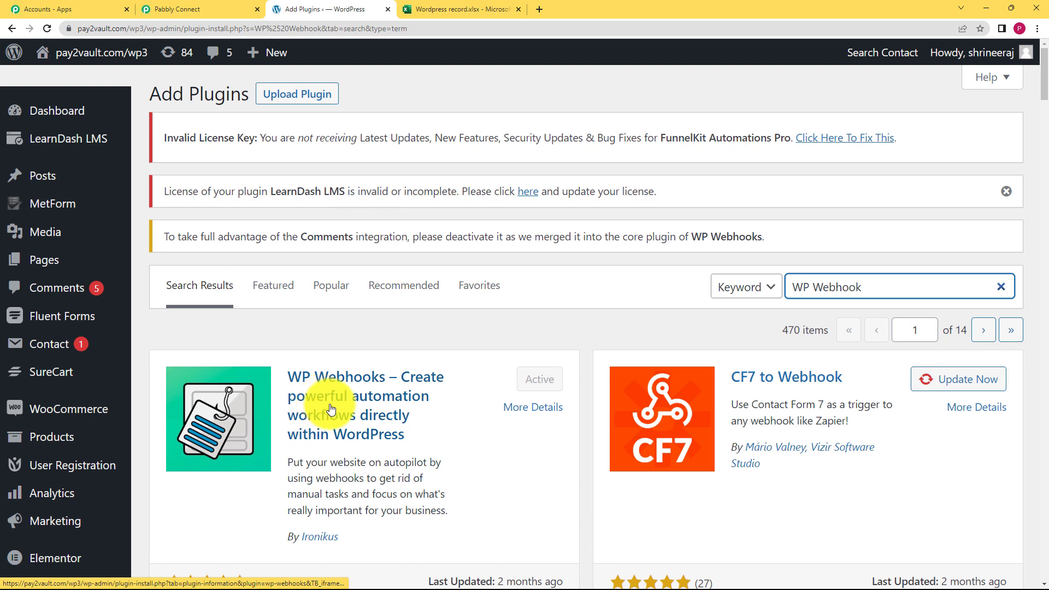
{"action": "left_click", "coordinate": [362, 419]}
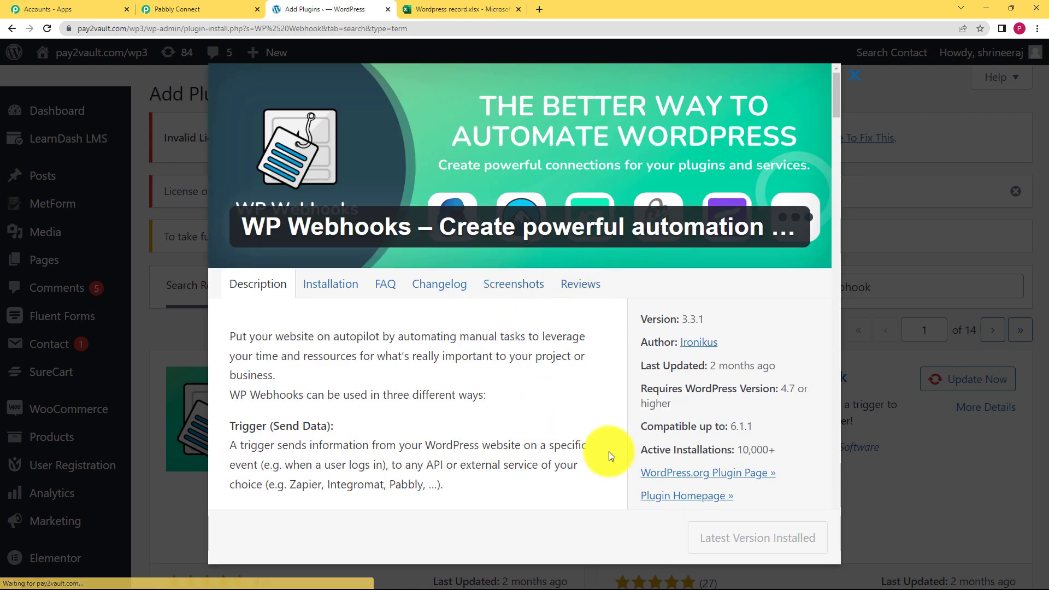
{"action": "left_click", "coordinate": [860, 86]}
- Consult the webhook instructions in Pabbly Connect and open the Send Data page of the WP Webhooks settings in WordPress
{"action": "left_click", "coordinate": [158, 6]}
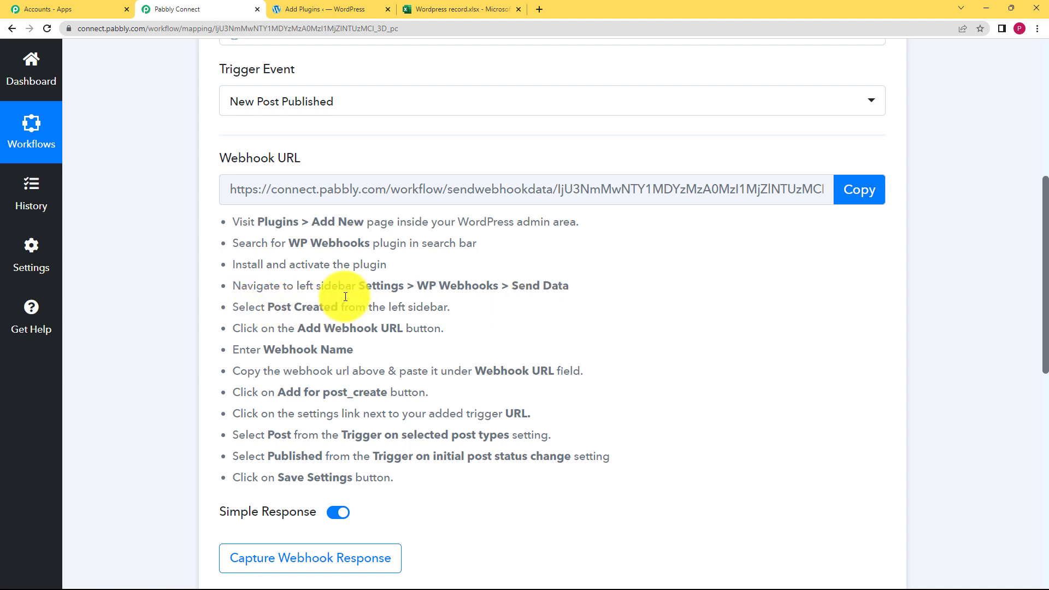
{"action": "left_click", "coordinate": [335, 9]}
{"action": "scroll", "coordinate": [49, 421], "scroll_direction": "down", "scroll_amount": 7}
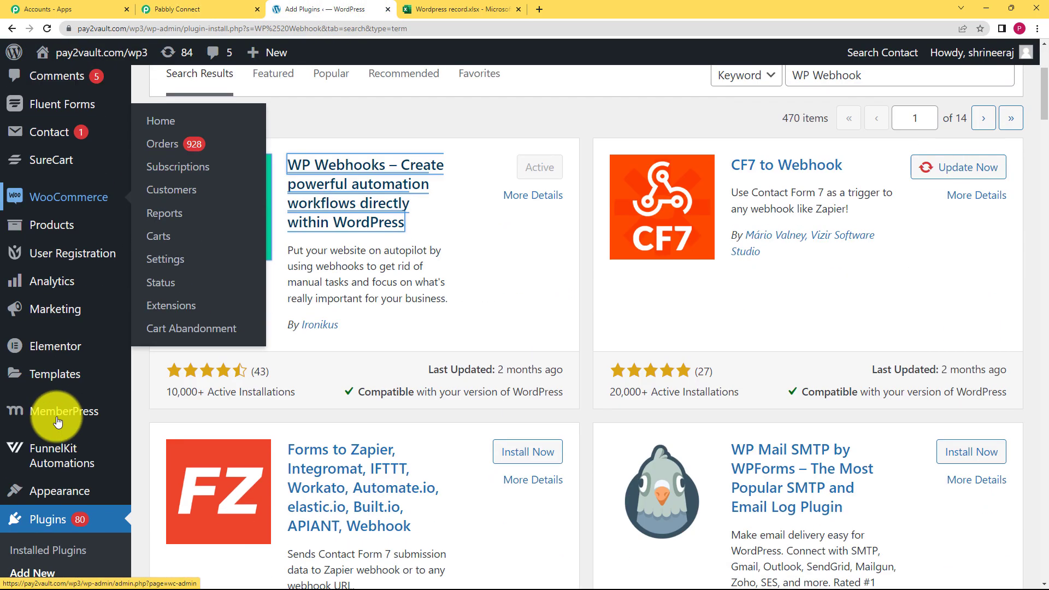
{"action": "mouse_move", "coordinate": [64, 518]}
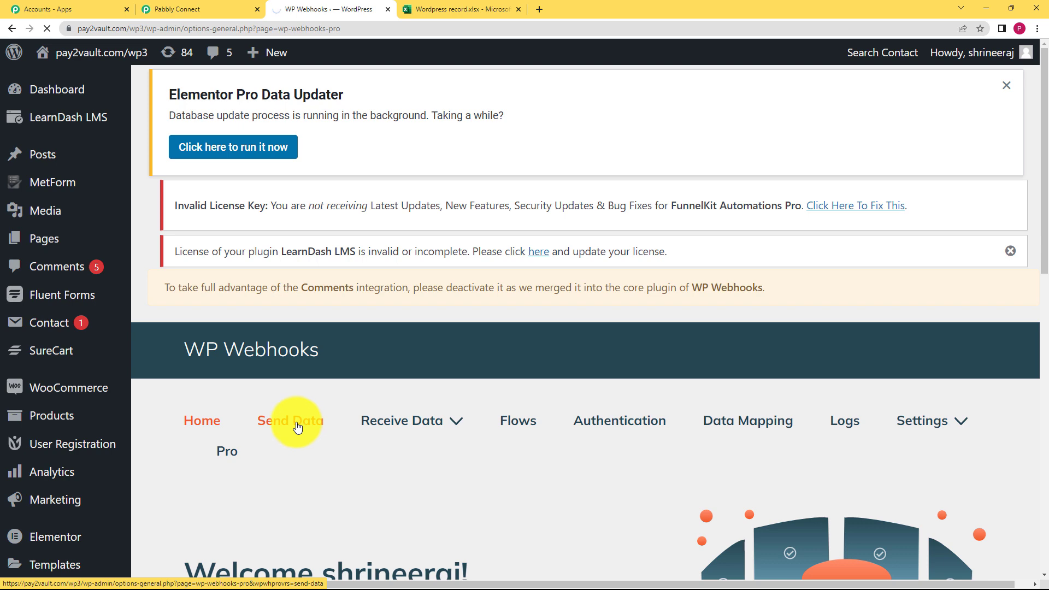
{"action": "scroll", "coordinate": [328, 326], "scroll_direction": "down", "scroll_amount": 3}
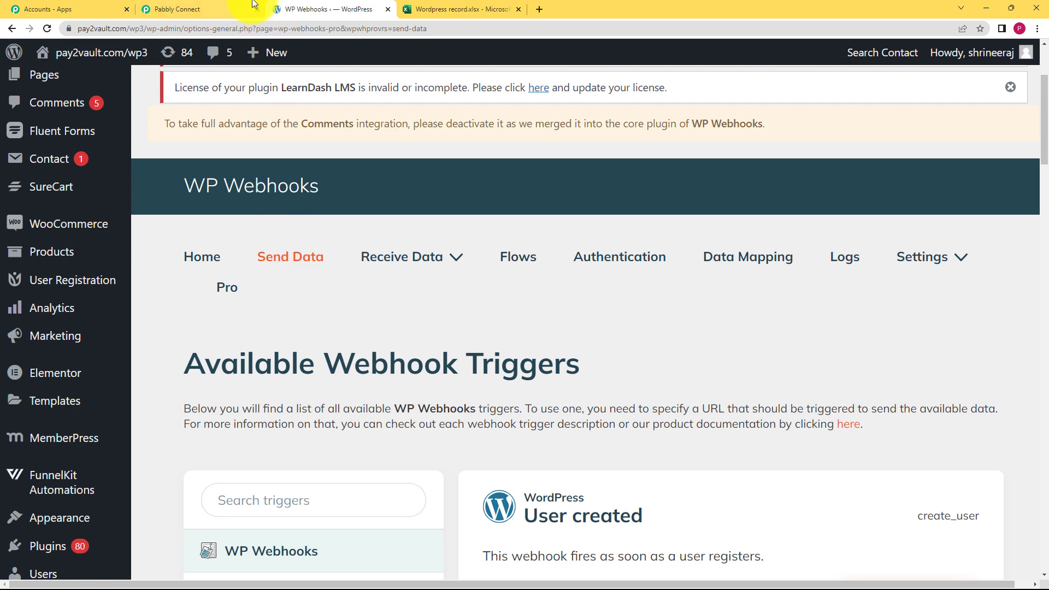
{"action": "mouse_move", "coordinate": [432, 276]}
{"action": "scroll", "coordinate": [437, 287], "scroll_direction": "down", "scroll_amount": 3}
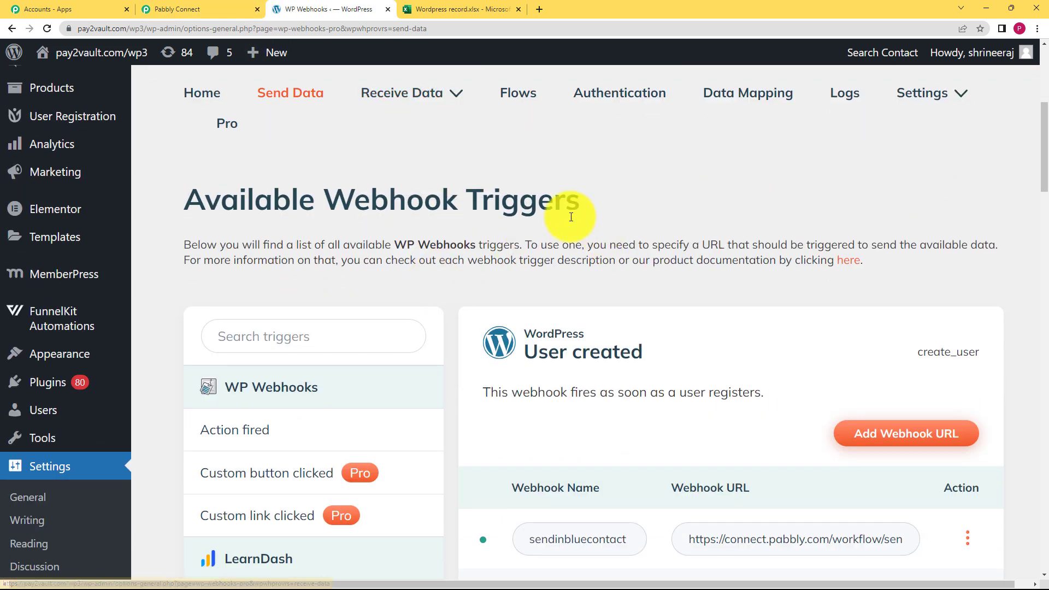
- Check the webhook instructions in Pabbly Connect and open the Post created trigger in WordPress's WP Webhooks settings
{"action": "left_click", "coordinate": [206, 9]}
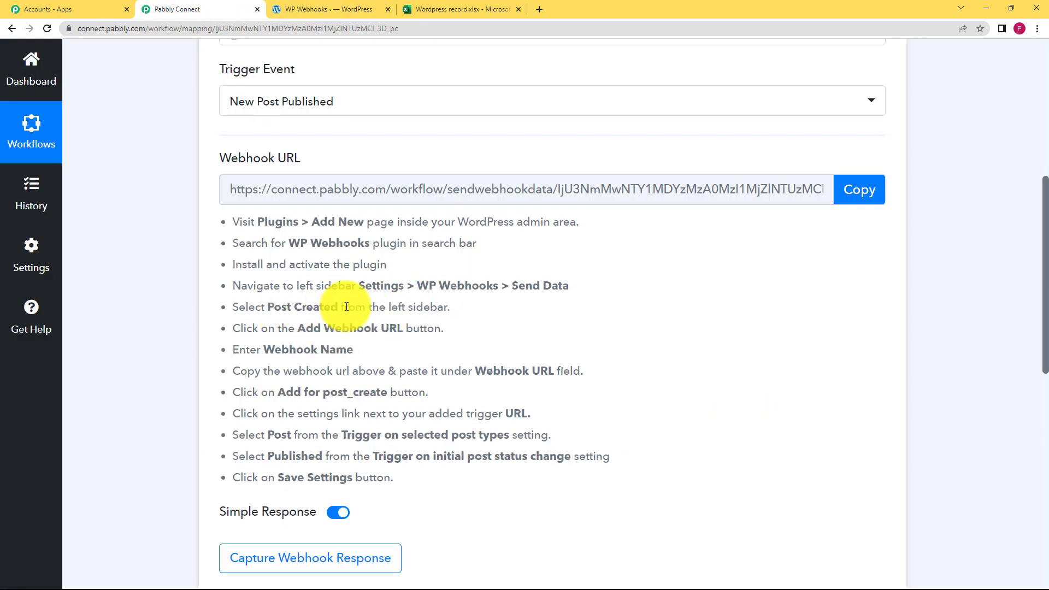
{"action": "left_click", "coordinate": [306, 10]}
{"action": "scroll", "coordinate": [312, 391], "scroll_direction": "down", "scroll_amount": 4}
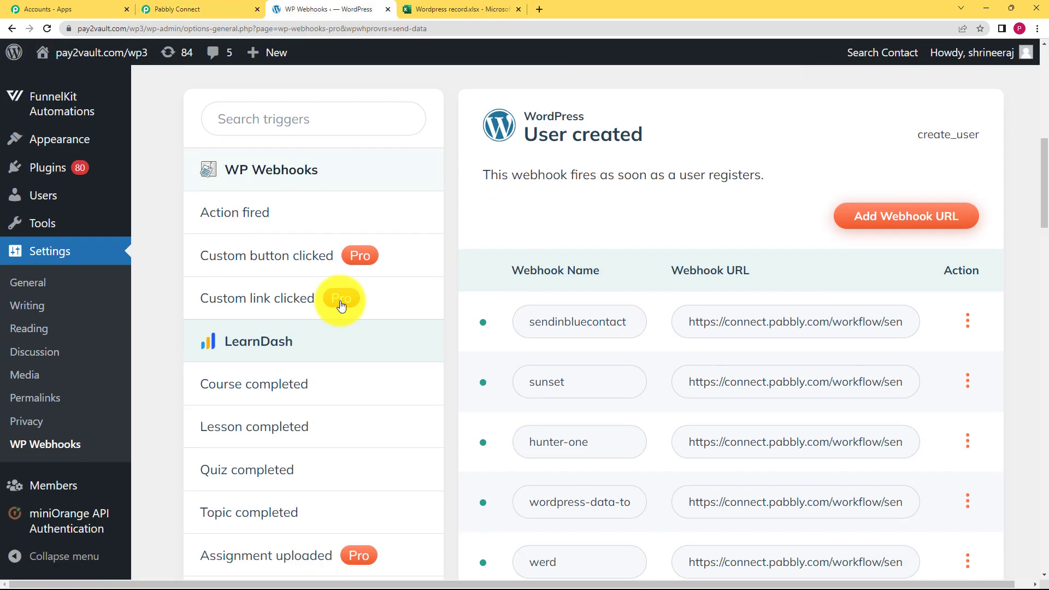
{"action": "scroll", "coordinate": [326, 377], "scroll_direction": "down", "scroll_amount": 10}
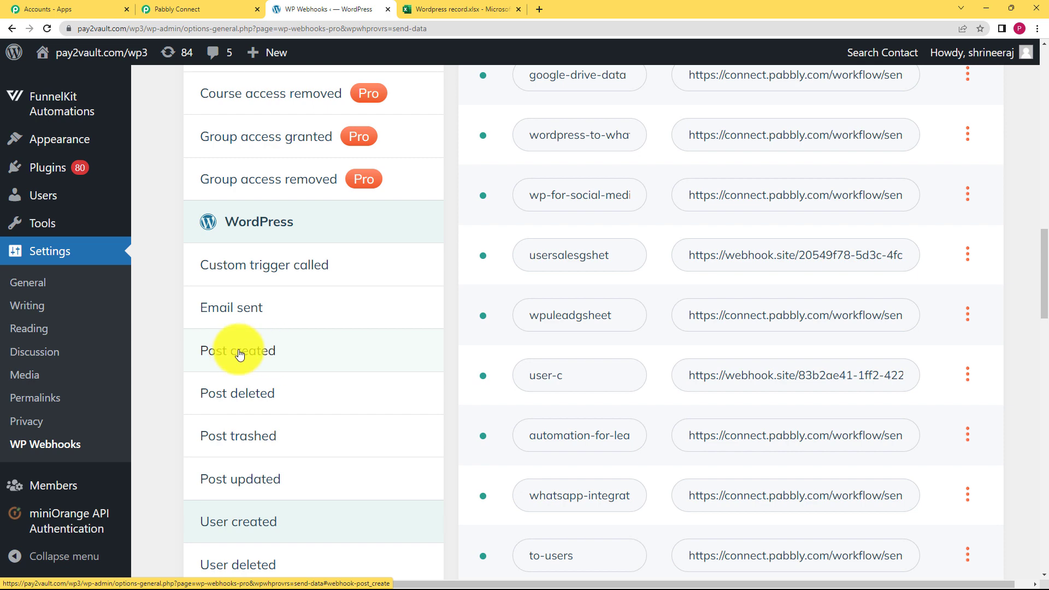
{"action": "left_click", "coordinate": [235, 359]}
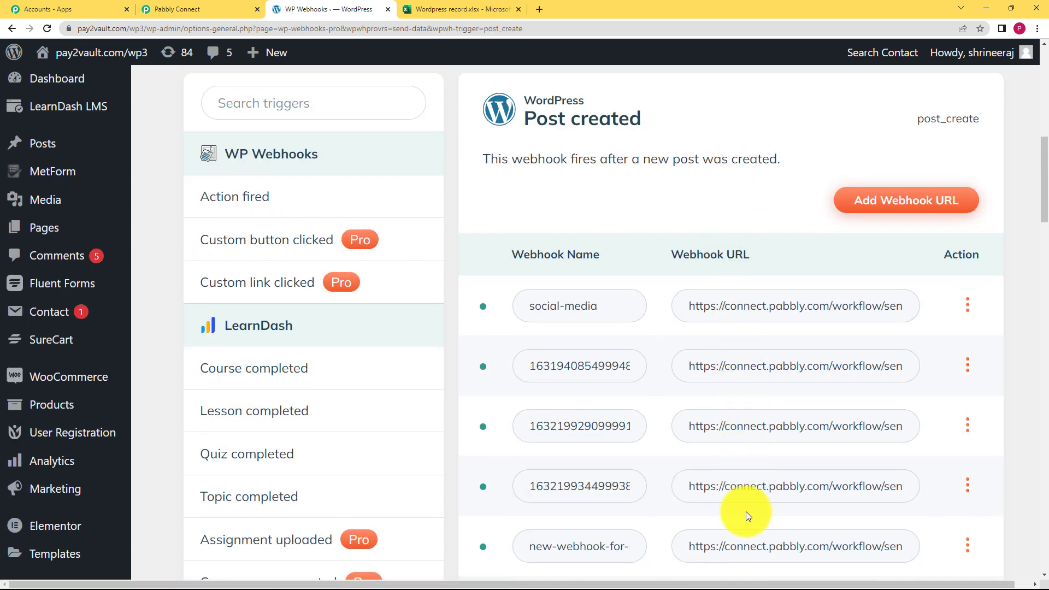
- Start adding a webhook URL for the Post created trigger and name it "Excel Record"
{"action": "left_click", "coordinate": [918, 204]}
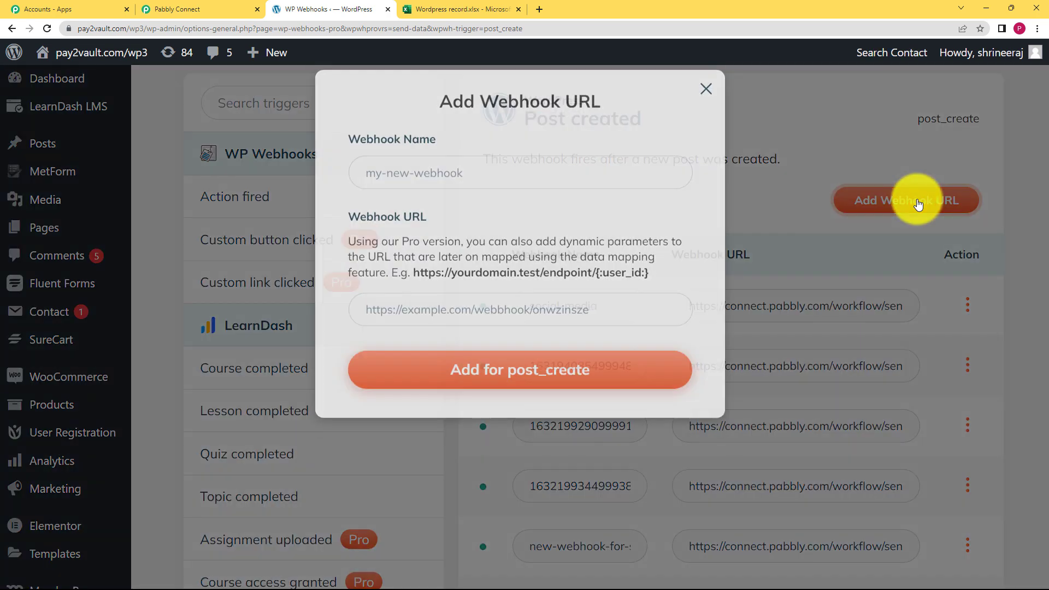
{"action": "left_click", "coordinate": [549, 182]}
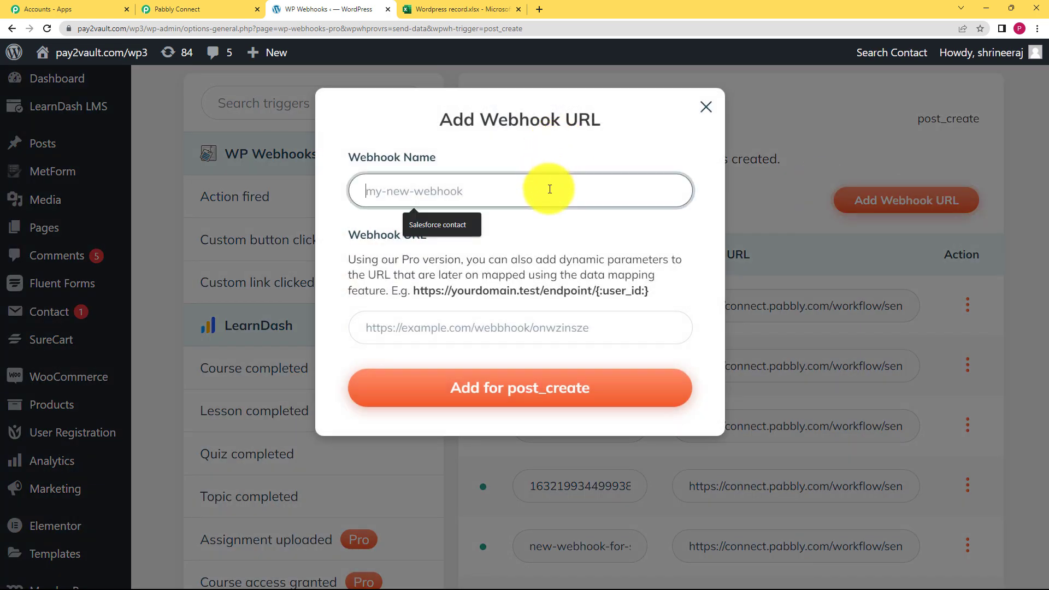
{"action": "type", "text": "Ex"}
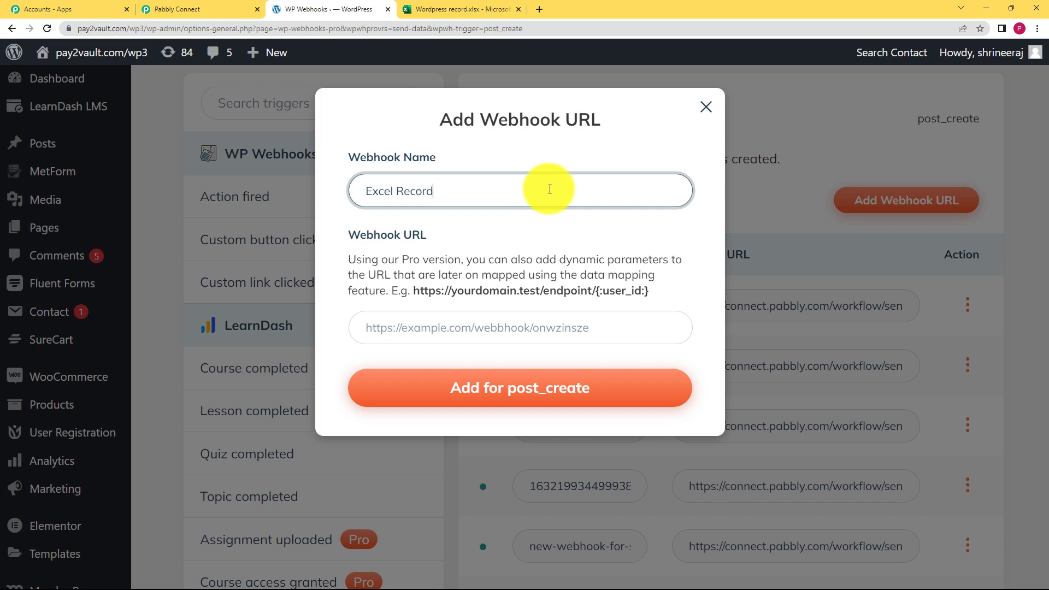
{"action": "type", "text": "cel Record"}
- Copy the trigger's Webhook URL from Pabbly Connect into the new WordPress webhook and add it for post_create
{"action": "left_click", "coordinate": [484, 326]}
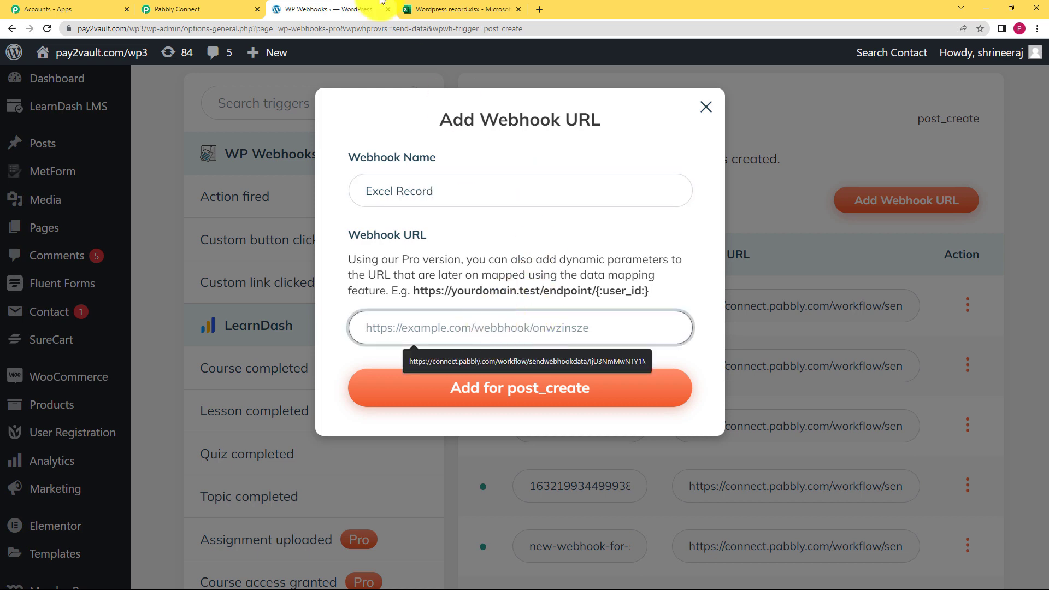
{"action": "left_click", "coordinate": [199, 9]}
{"action": "left_click", "coordinate": [875, 191]}
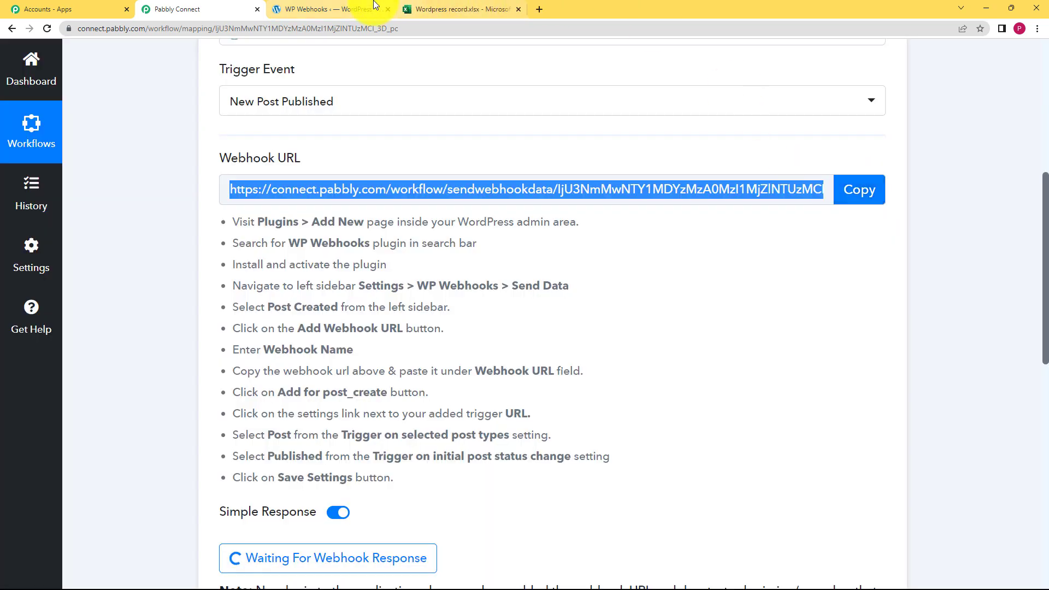
{"action": "left_click", "coordinate": [328, 9]}
{"action": "left_click", "coordinate": [489, 331]}
{"action": "key", "text": "ctrl+v"}
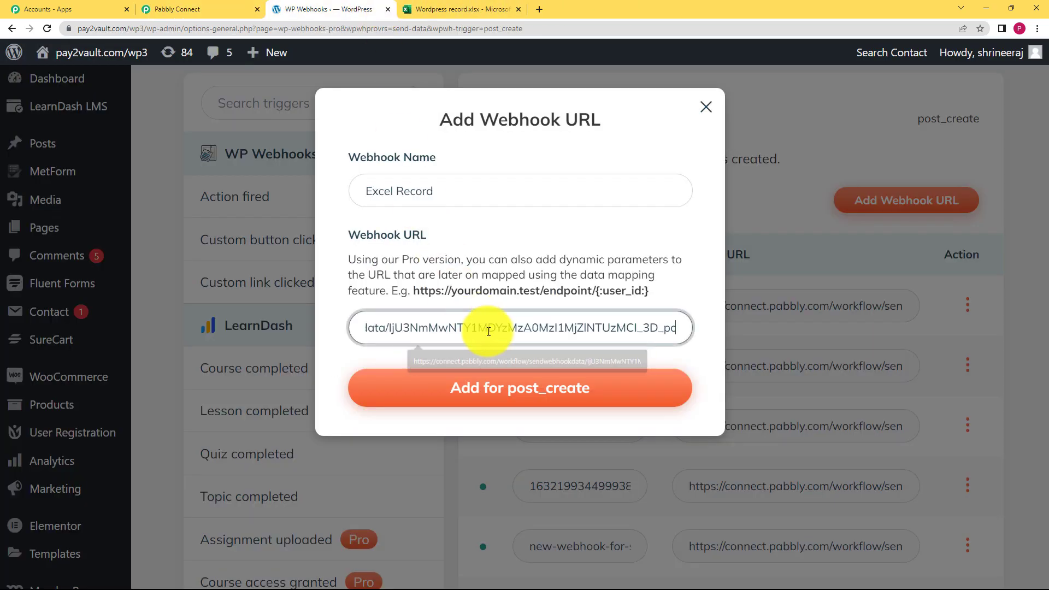
{"action": "left_click", "coordinate": [525, 401]}
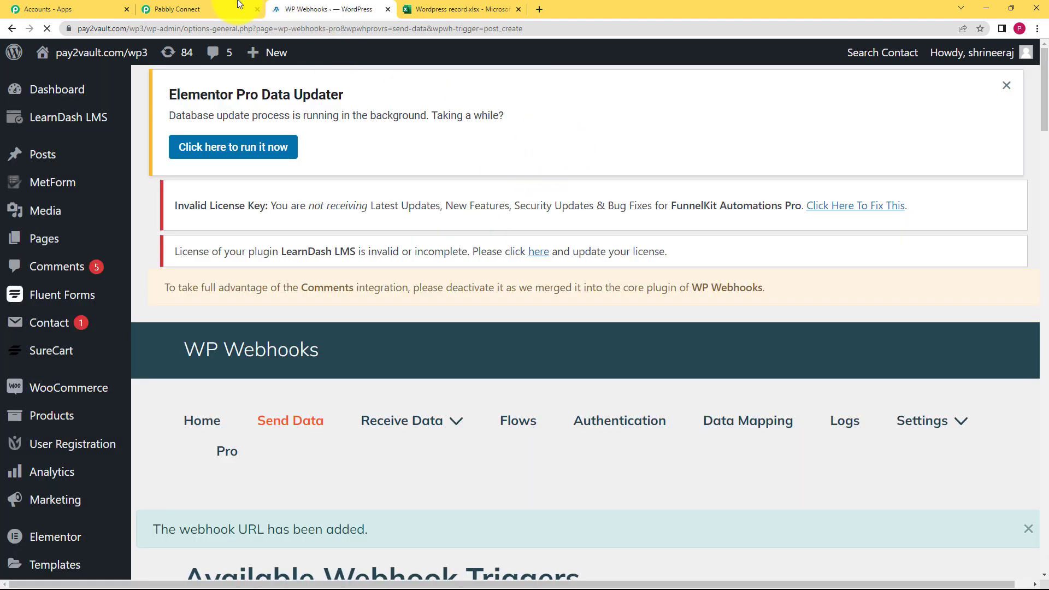
- Consult the remaining instructions in Pabbly Connect and open the settings of the excel-record webhook in WordPress
{"action": "left_click", "coordinate": [239, 5]}
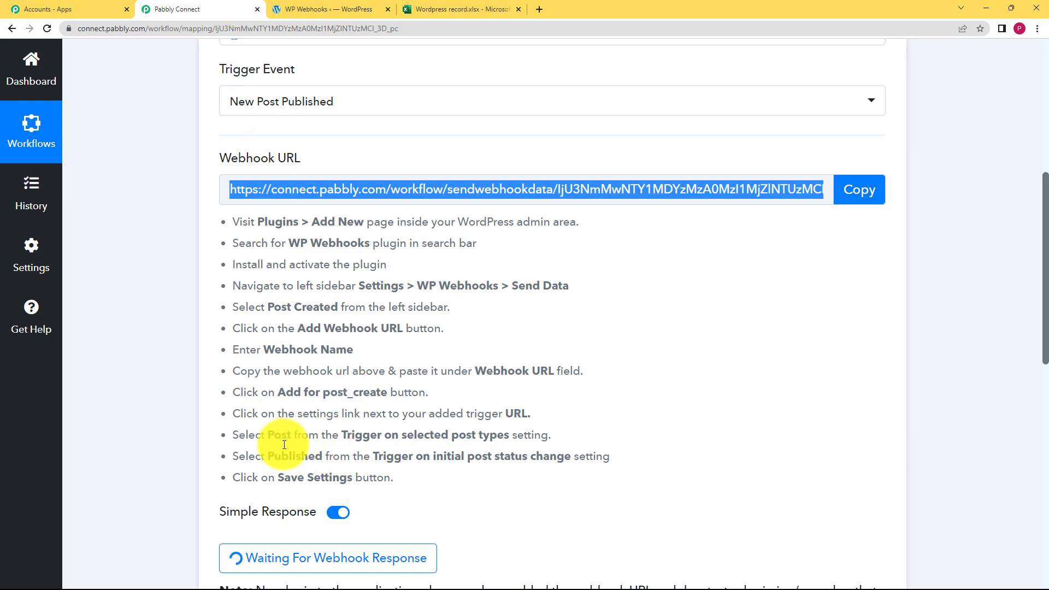
{"action": "left_click", "coordinate": [300, 5]}
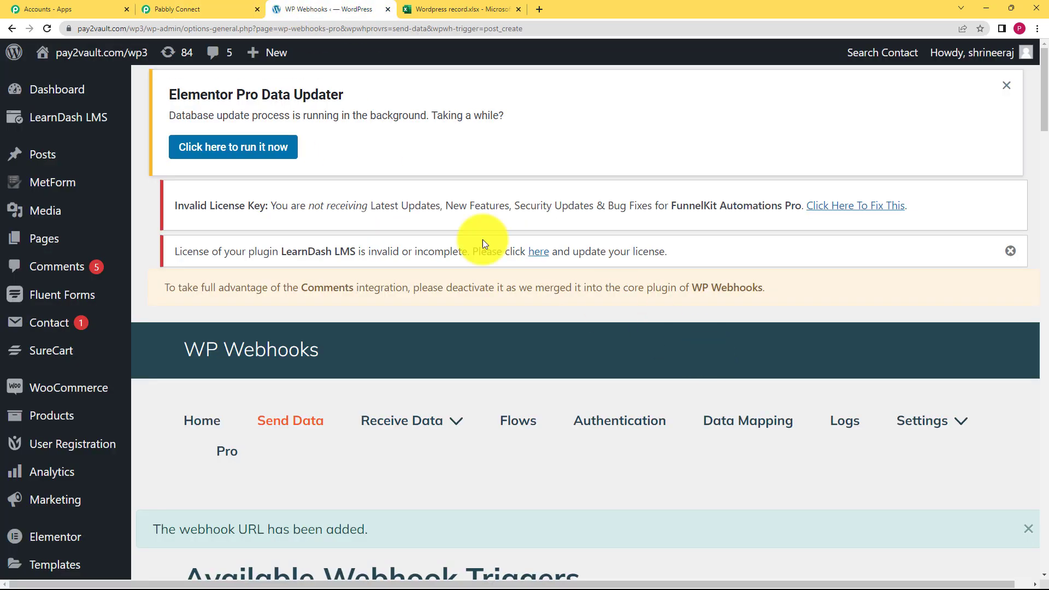
{"action": "scroll", "coordinate": [546, 425], "scroll_direction": "down", "scroll_amount": 9}
{"action": "scroll", "coordinate": [686, 417], "scroll_direction": "down", "scroll_amount": 18}
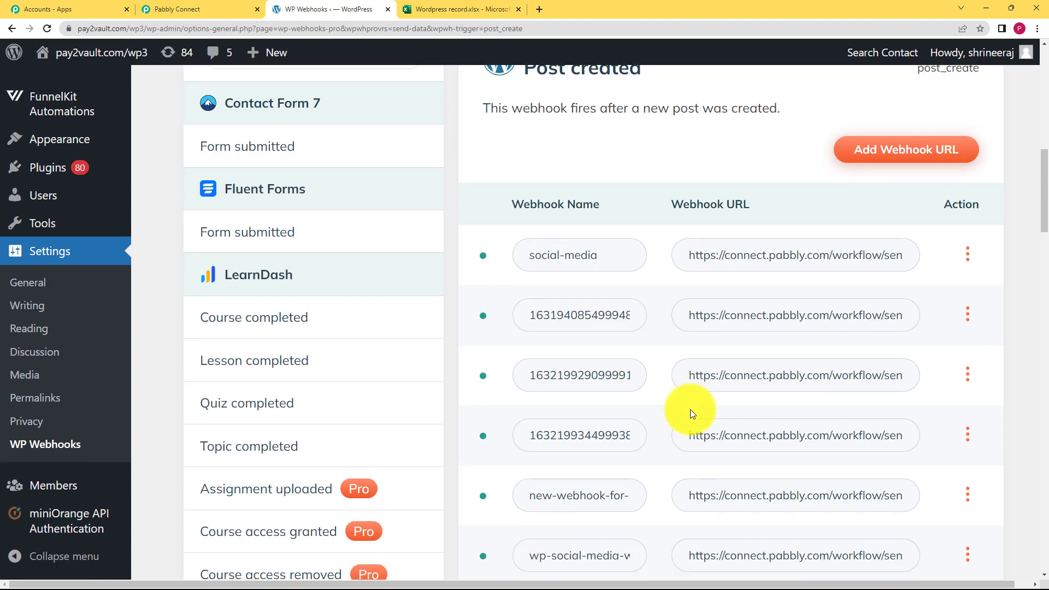
{"action": "scroll", "coordinate": [692, 413], "scroll_direction": "down", "scroll_amount": 15}
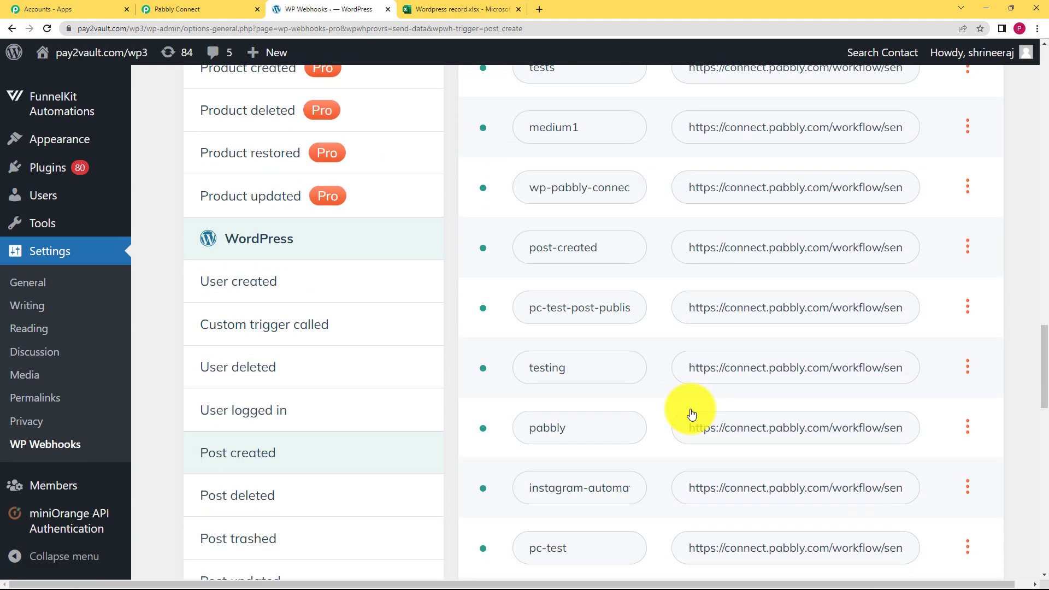
{"action": "scroll", "coordinate": [691, 415], "scroll_direction": "down", "scroll_amount": 9}
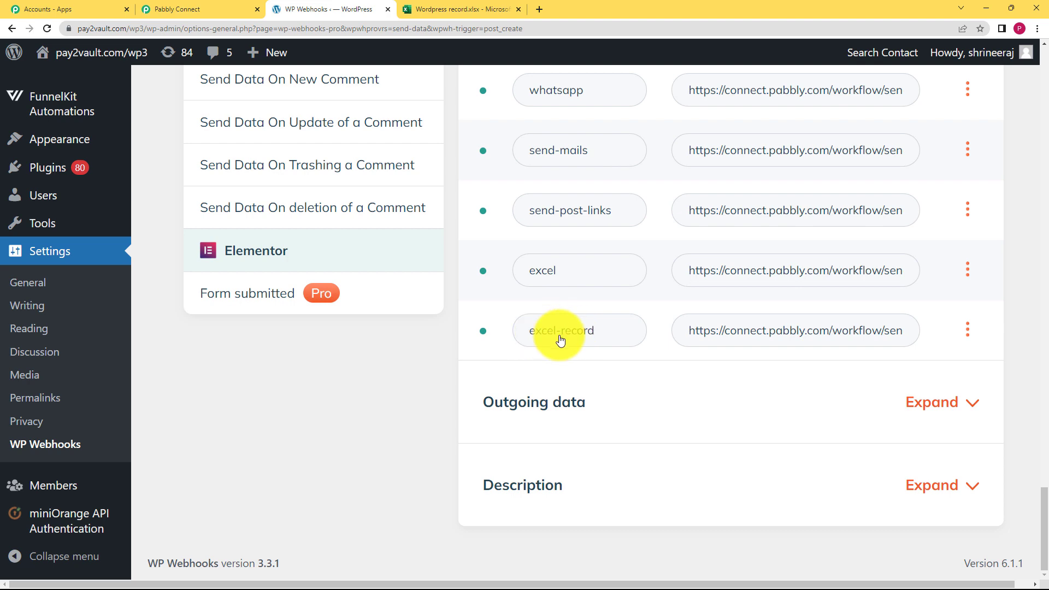
{"action": "left_click", "coordinate": [969, 333]}
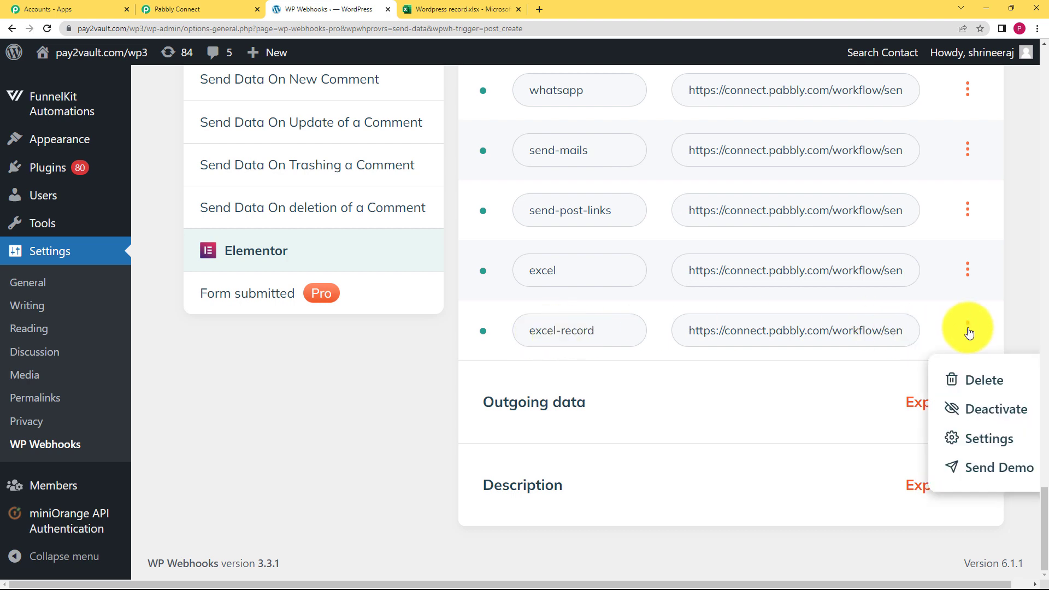
{"action": "left_click", "coordinate": [967, 441]}
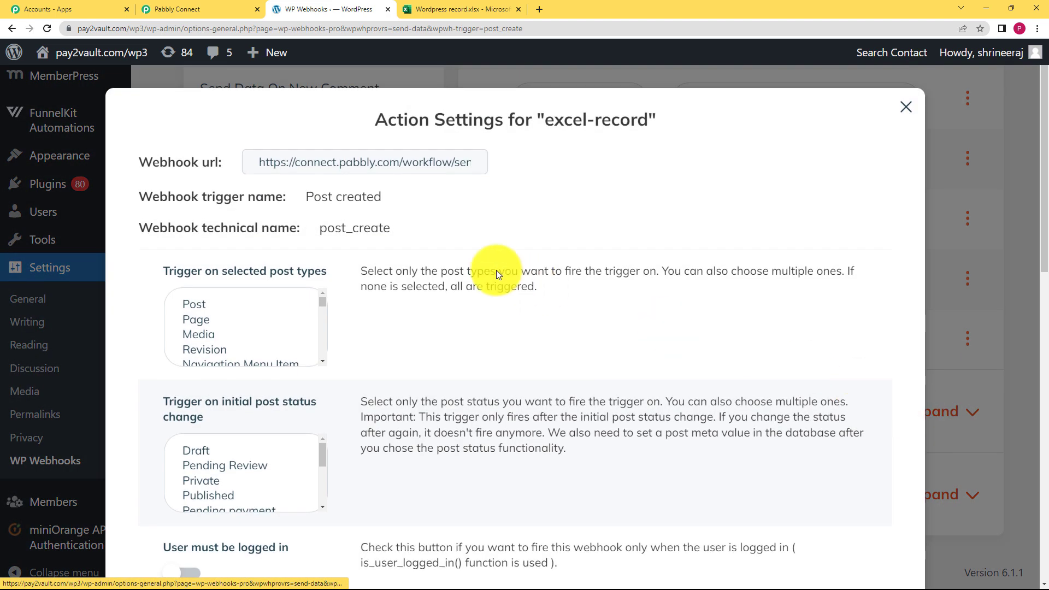
- Set the webhook to trigger on post type Post and initial post status Published, and save the settings
{"action": "left_click", "coordinate": [188, 304]}
{"action": "left_click", "coordinate": [222, 500]}
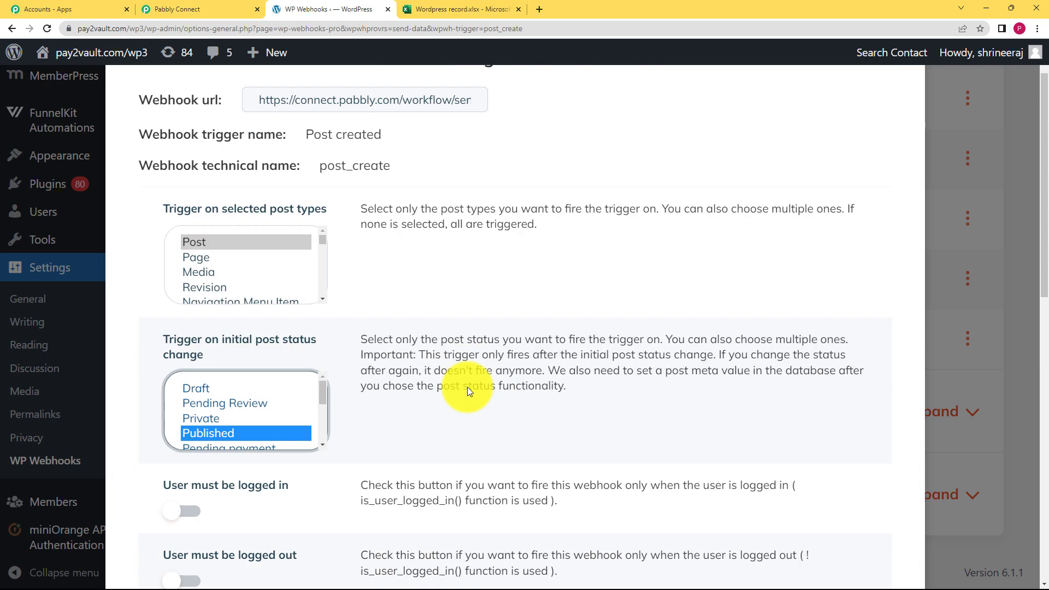
{"action": "scroll", "coordinate": [468, 389], "scroll_direction": "down", "scroll_amount": 10}
{"action": "scroll", "coordinate": [467, 382], "scroll_direction": "down", "scroll_amount": 3}
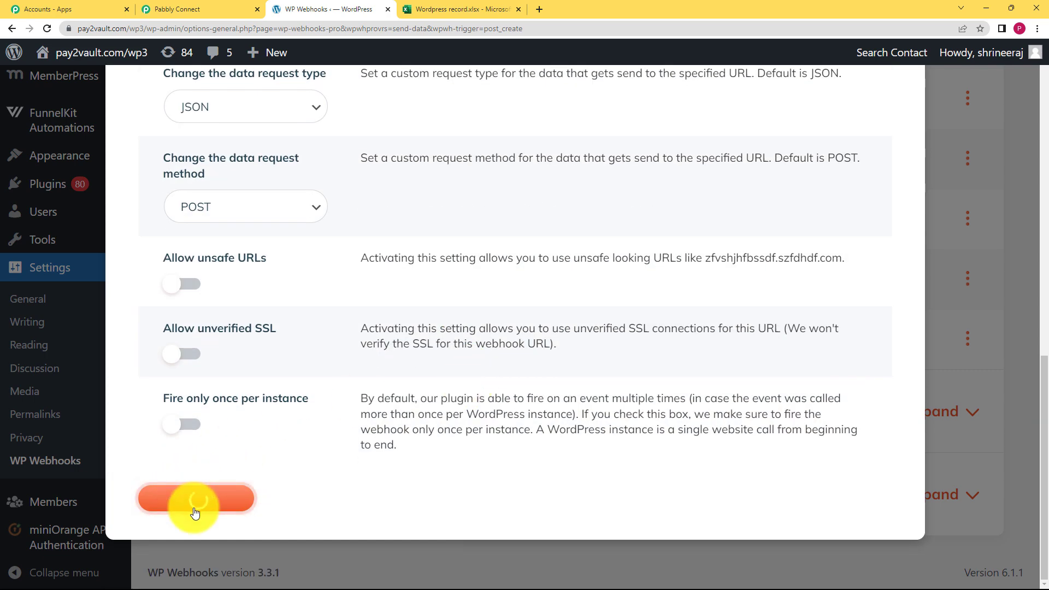
- Review the webhook response status and the test submission note under the trigger in Pabbly Connect
{"action": "left_click", "coordinate": [228, 9]}
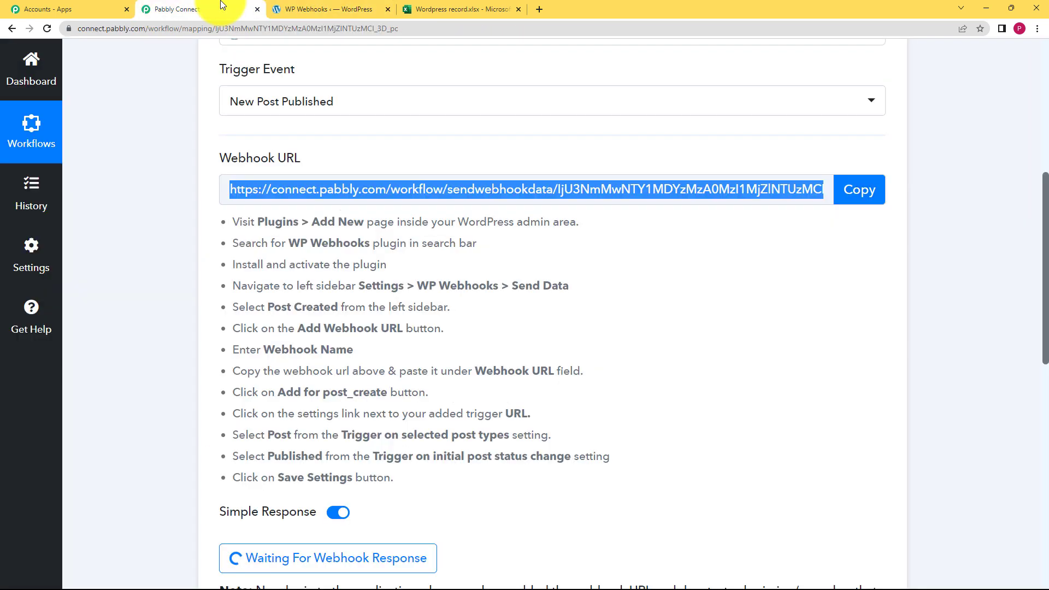
{"action": "left_click", "coordinate": [170, 463]}
{"action": "scroll", "coordinate": [192, 464], "scroll_direction": "down", "scroll_amount": 3}
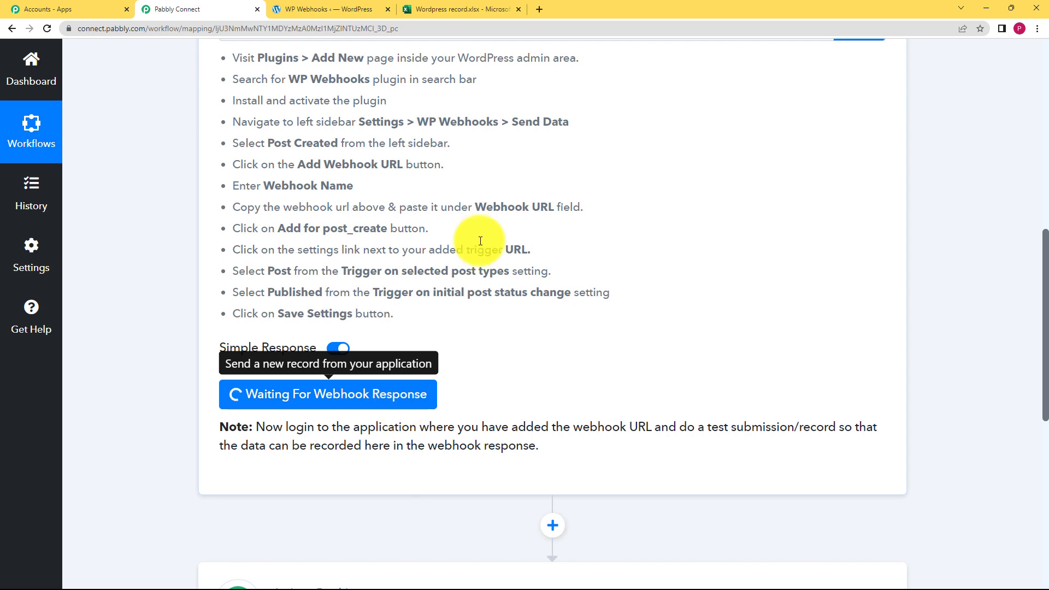
- Return to WordPress and close the Action Settings of the excel-record webhook
{"action": "left_click", "coordinate": [282, 9]}
{"action": "scroll", "coordinate": [907, 109], "scroll_direction": "up", "scroll_amount": 9}
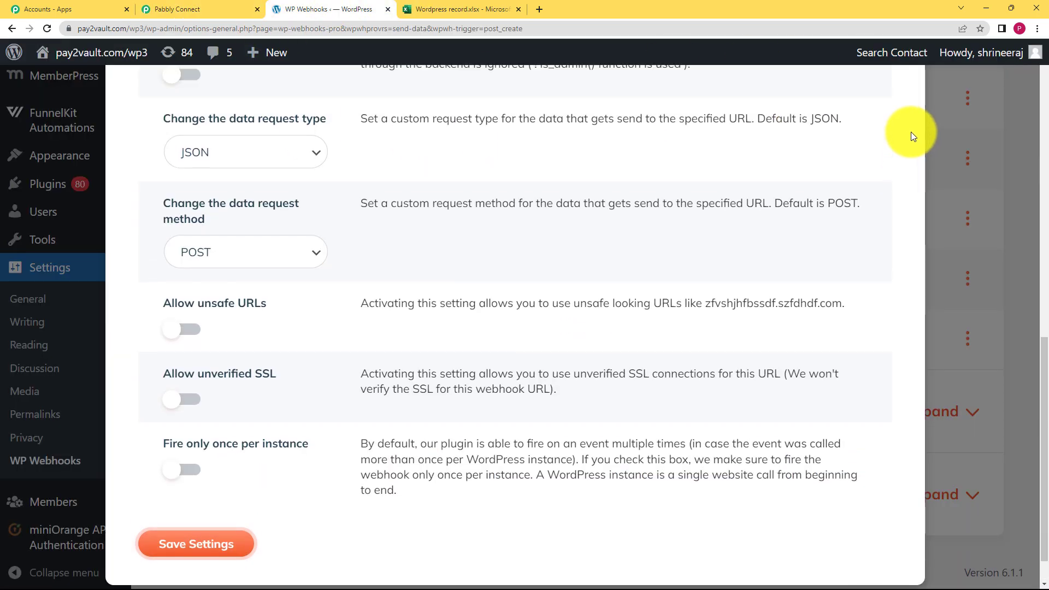
{"action": "scroll", "coordinate": [909, 129], "scroll_direction": "up", "scroll_amount": 3}
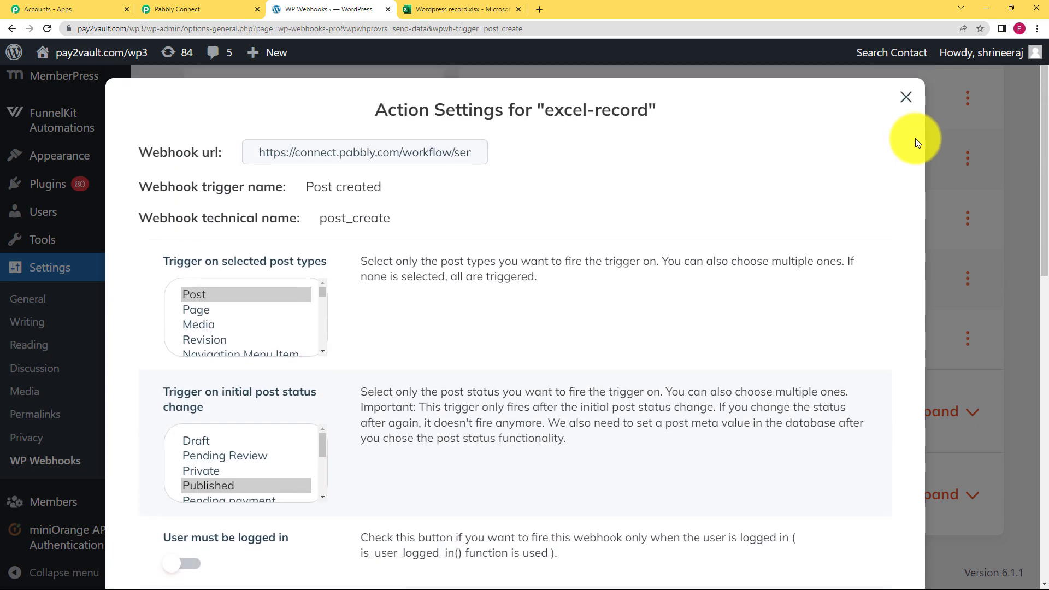
{"action": "left_click", "coordinate": [904, 97]}
- Create a new post titled "Sample Post" with the text "This is a post for sampling. We will test this post to add record to Excel sheet."
{"action": "mouse_move", "coordinate": [277, 53]}
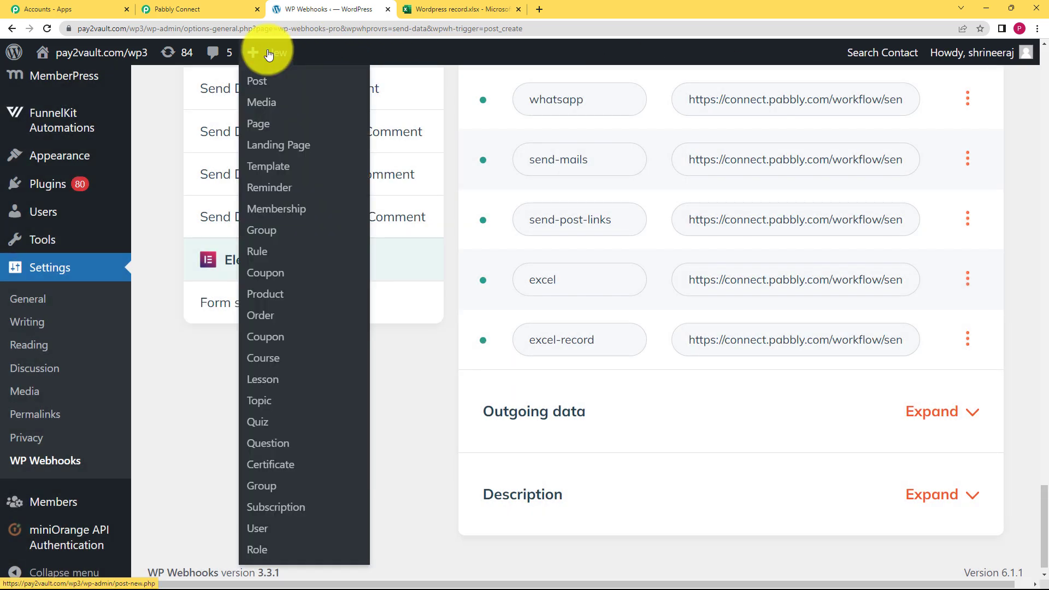
{"action": "left_click", "coordinate": [266, 81]}
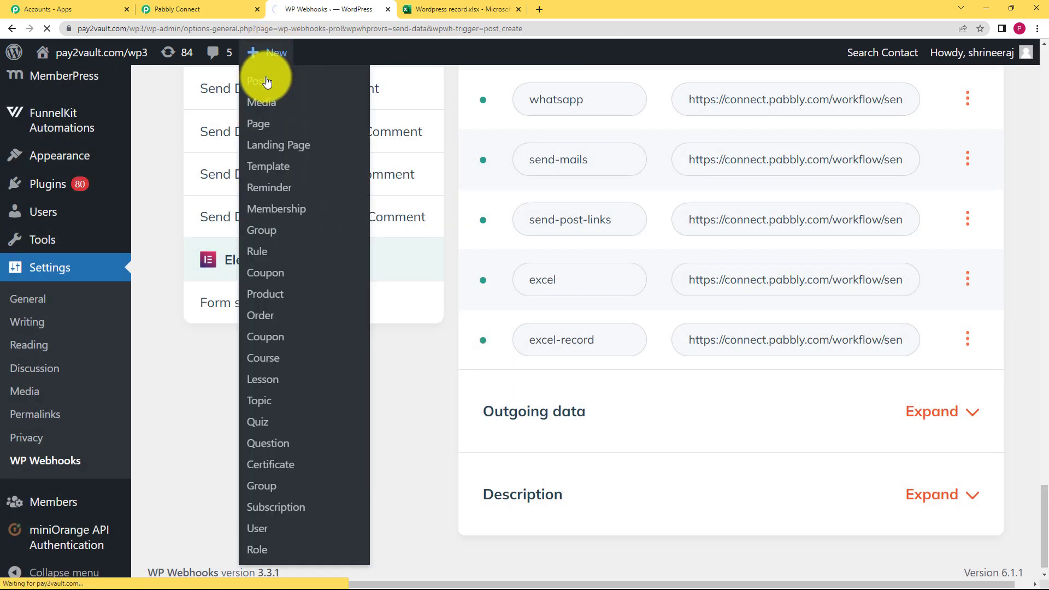
{"action": "scroll", "coordinate": [216, 291], "scroll_direction": "down", "scroll_amount": 2}
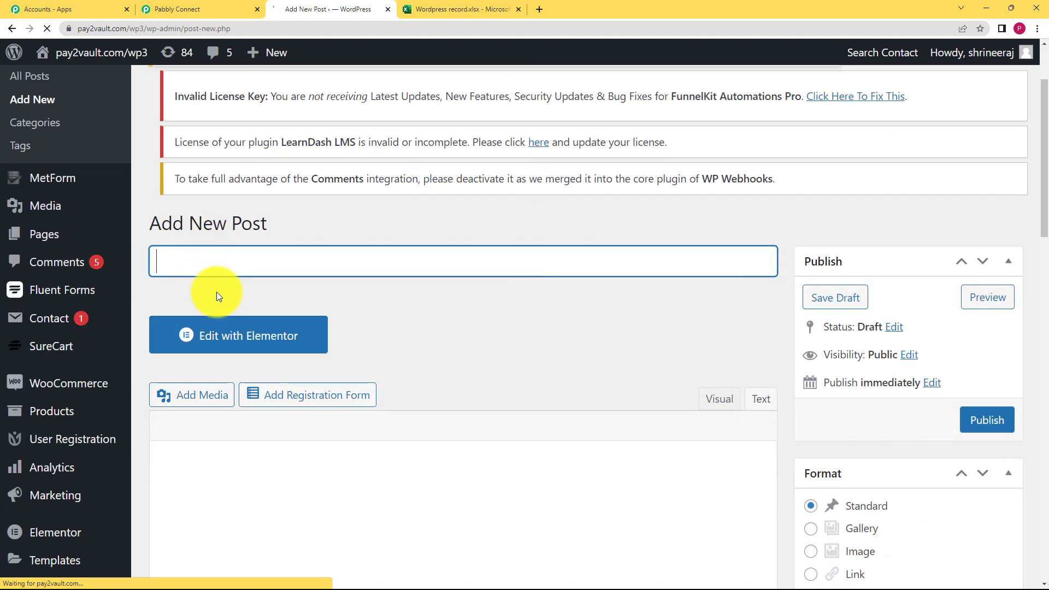
{"action": "scroll", "coordinate": [230, 350], "scroll_direction": "down", "scroll_amount": 2}
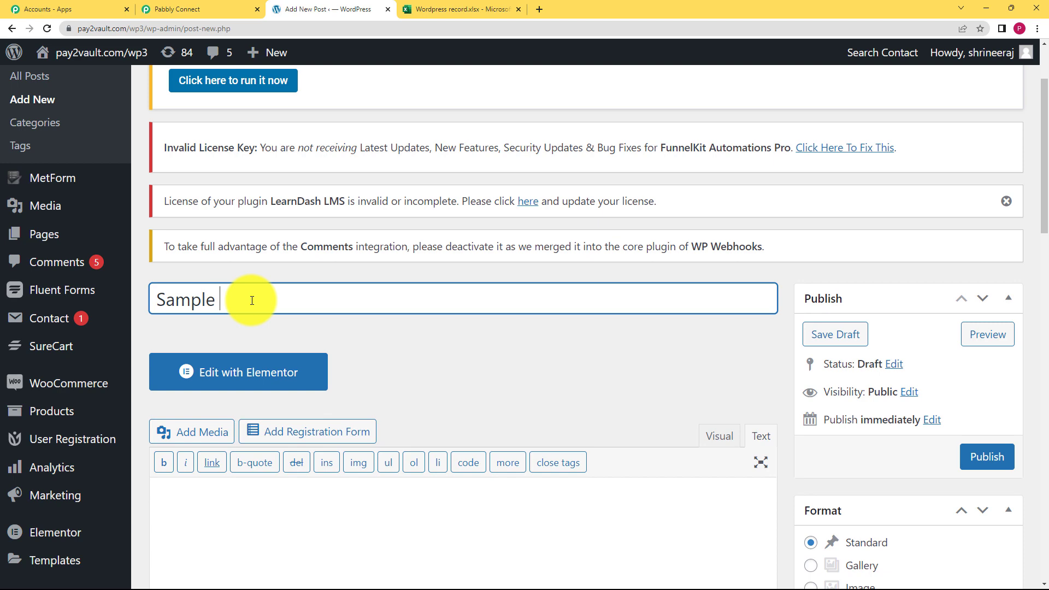
{"action": "left_click", "coordinate": [206, 513]}
{"action": "scroll", "coordinate": [226, 382], "scroll_direction": "down", "scroll_amount": 3}
{"action": "type", "text": "This is a post for sampling. We will test this post to add record"}
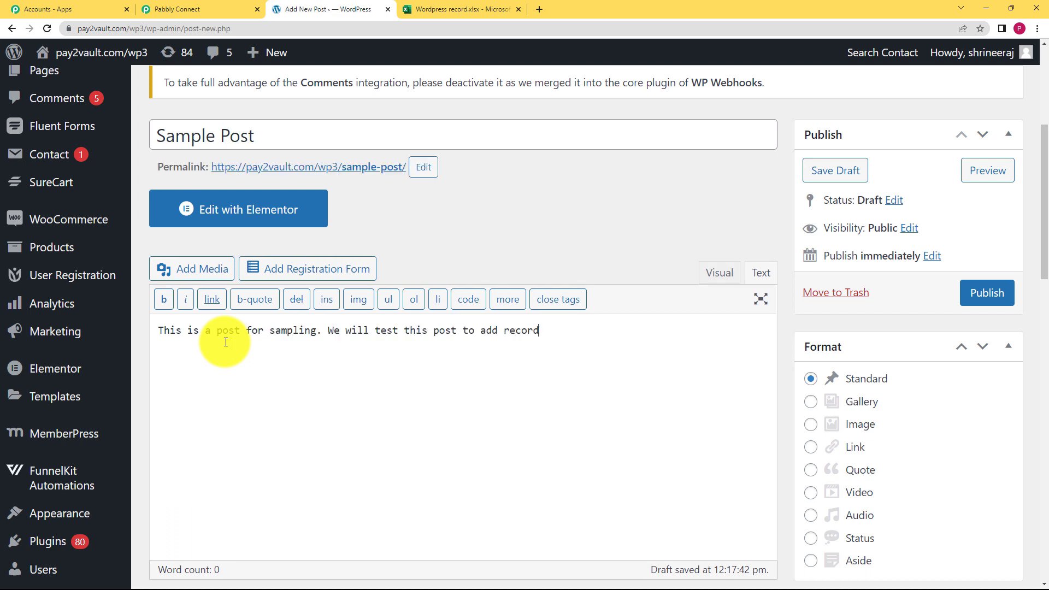
{"action": "type", "text": "eet."}
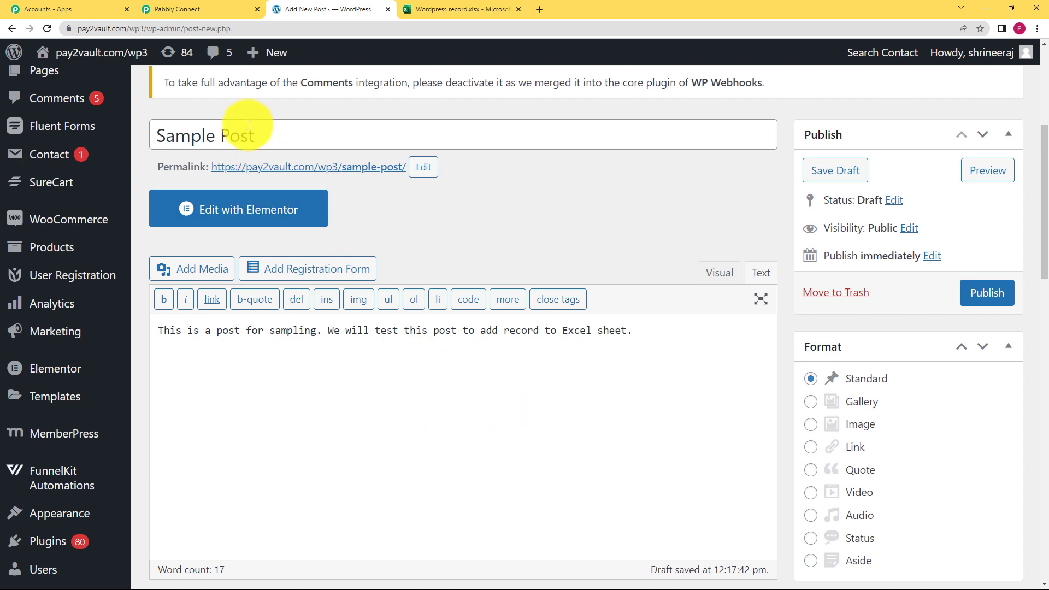
- Review the title and body text of the sample post and publish it
{"action": "triple_click", "coordinate": [264, 135]}
{"action": "left_click_drag", "start_coordinate": [663, 335], "coordinate": [270, 452]}
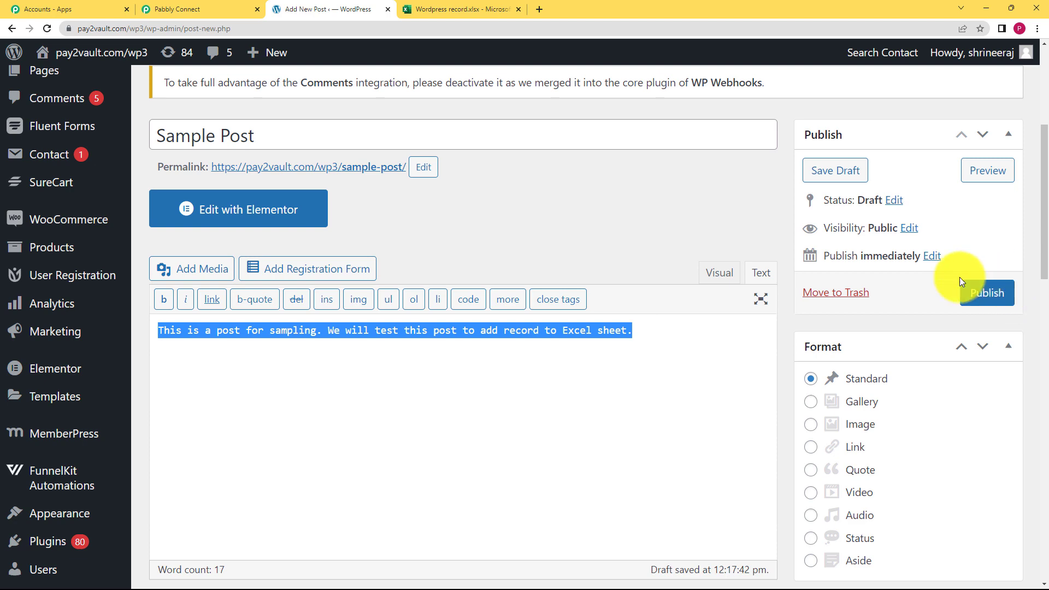
{"action": "left_click", "coordinate": [997, 295]}
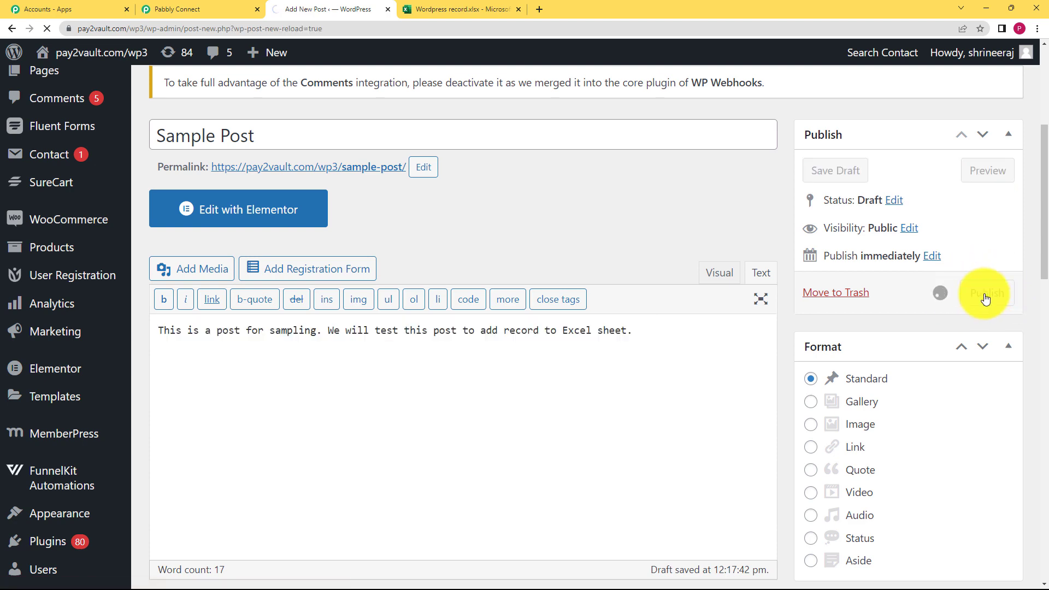
- Check in Pabbly Connect whether the trigger has received the webhook response, and check the post's publishing progress in WordPress
{"action": "left_click", "coordinate": [241, 9]}
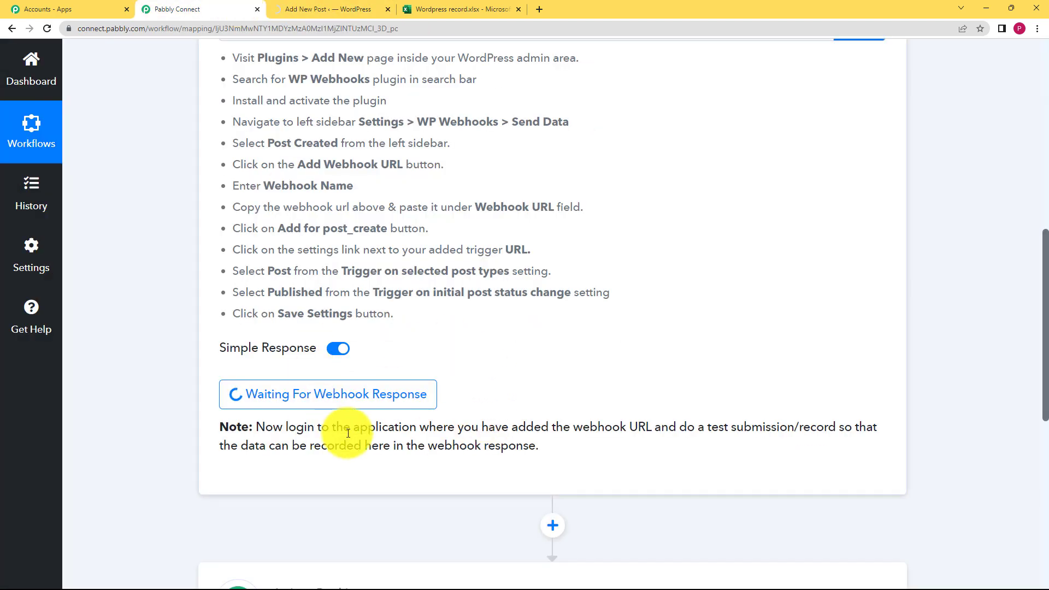
{"action": "left_click", "coordinate": [339, 10]}
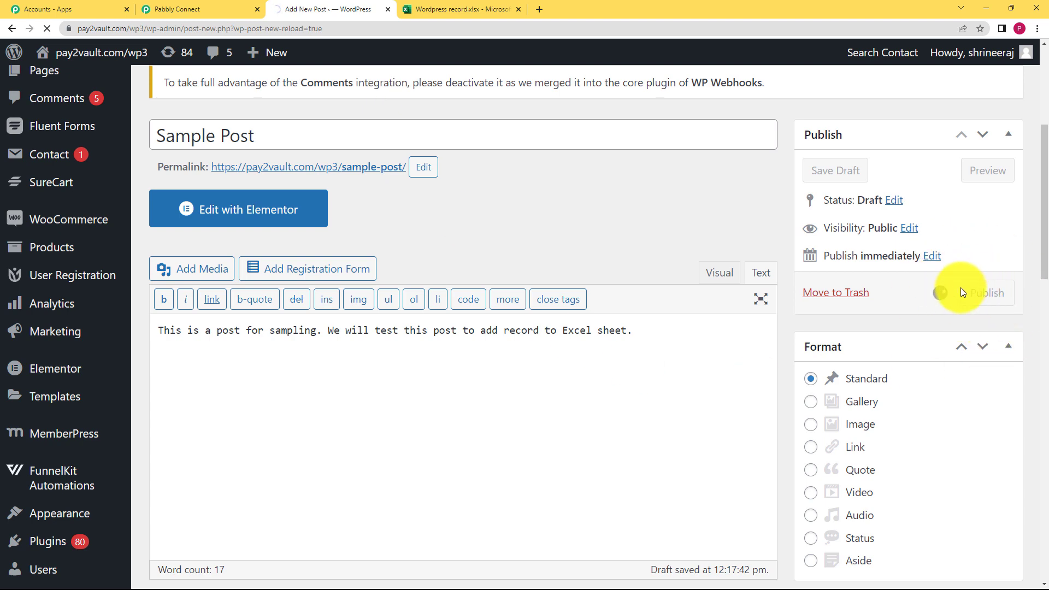
{"action": "left_click", "coordinate": [130, 8]}
{"action": "left_click", "coordinate": [221, 6]}
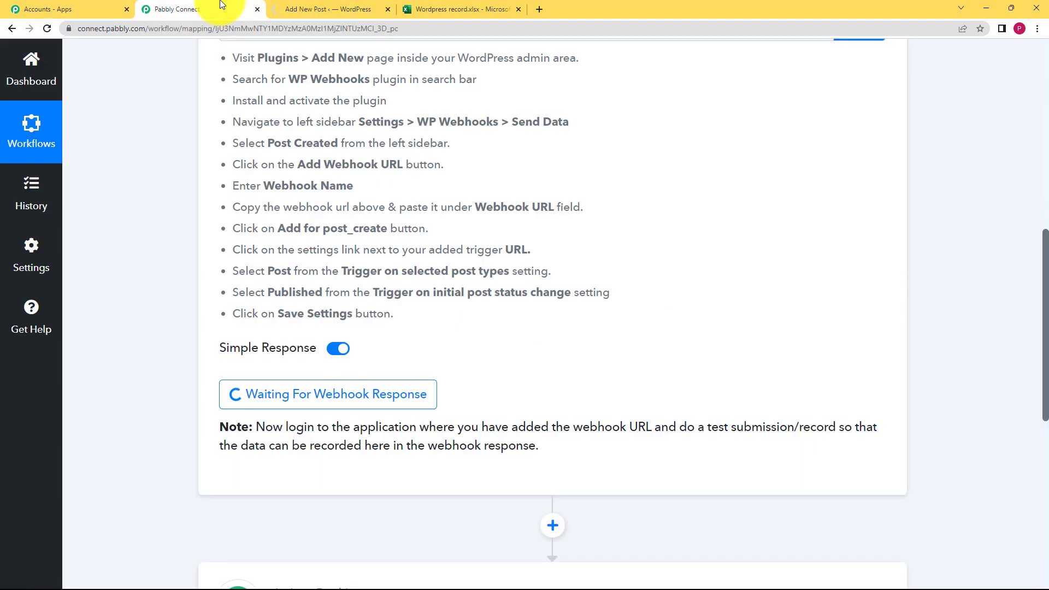
- Check in WordPress that the sample post is published, and find the Post Permalink in Pabbly Connect's received webhook response
{"action": "left_click", "coordinate": [289, 9]}
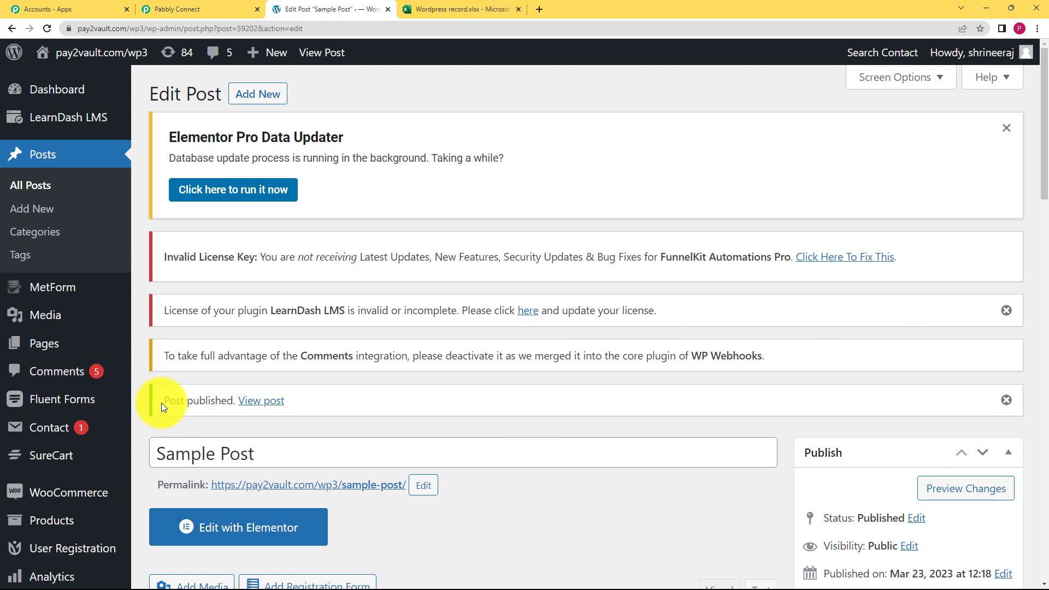
{"action": "left_click", "coordinate": [219, 9]}
{"action": "scroll", "coordinate": [181, 387], "scroll_direction": "down", "scroll_amount": 3}
{"action": "scroll", "coordinate": [180, 387], "scroll_direction": "down", "scroll_amount": 3}
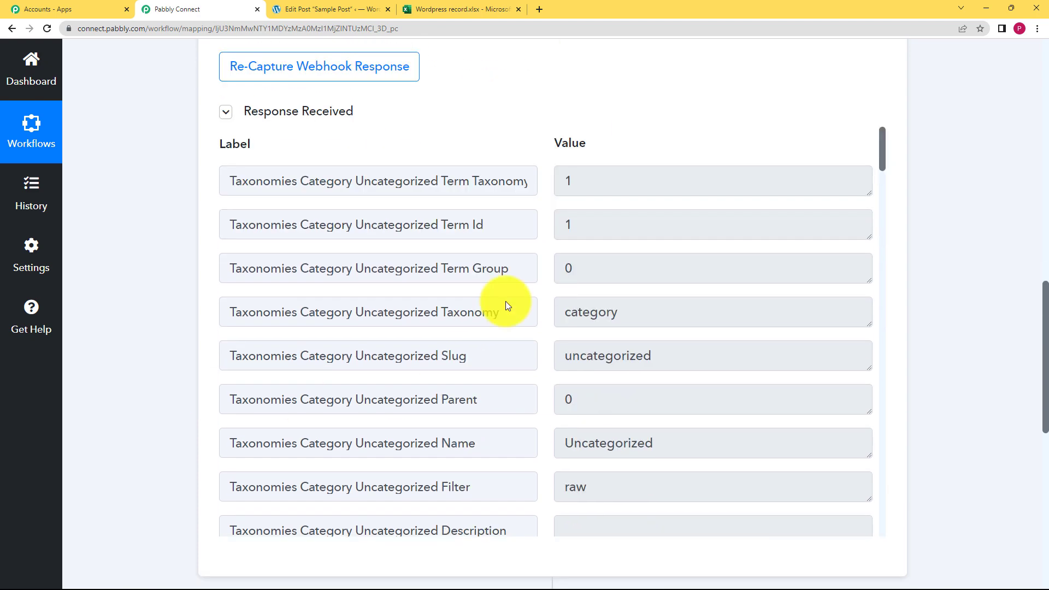
{"action": "scroll", "coordinate": [572, 278], "scroll_direction": "down", "scroll_amount": 15}
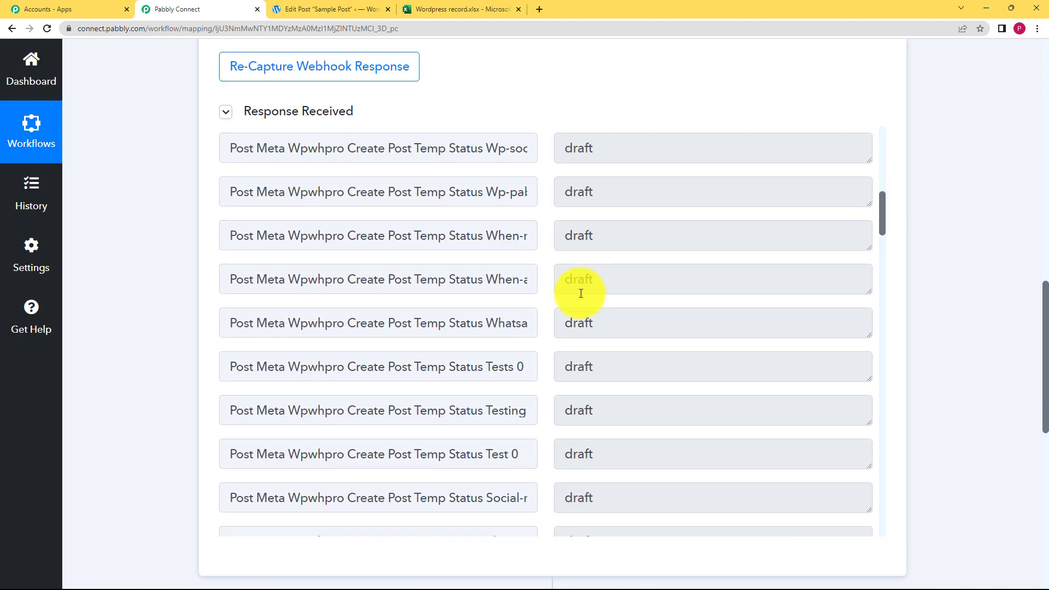
{"action": "scroll", "coordinate": [581, 293], "scroll_direction": "up", "scroll_amount": 10}
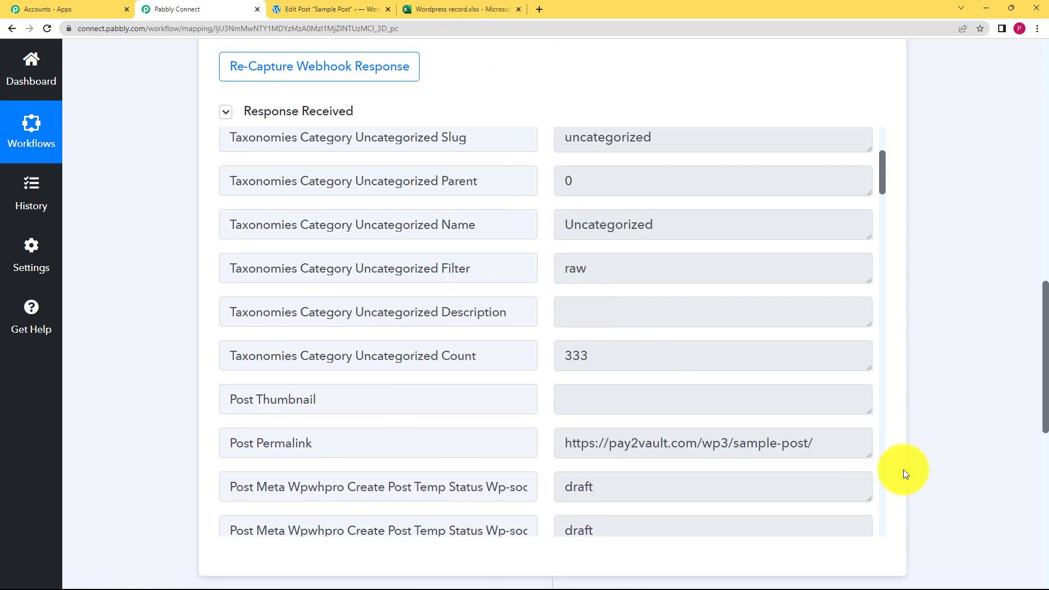
{"action": "left_click_drag", "start_coordinate": [848, 455], "coordinate": [578, 485]}
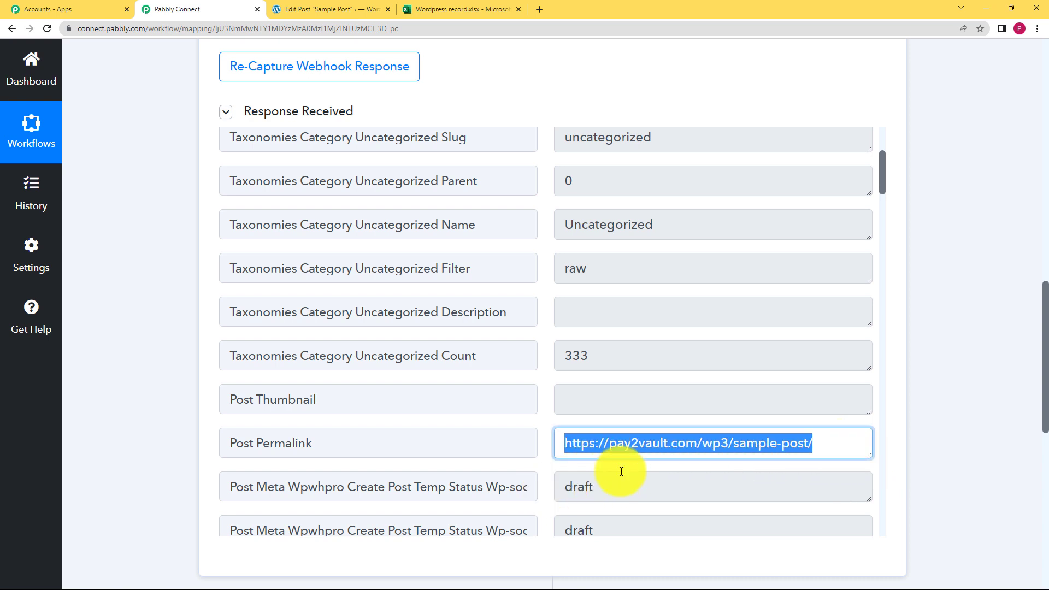
- Examine the remaining fields of the received webhook response, including the post's metadata, date and content
{"action": "scroll", "coordinate": [546, 420], "scroll_direction": "down", "scroll_amount": 6}
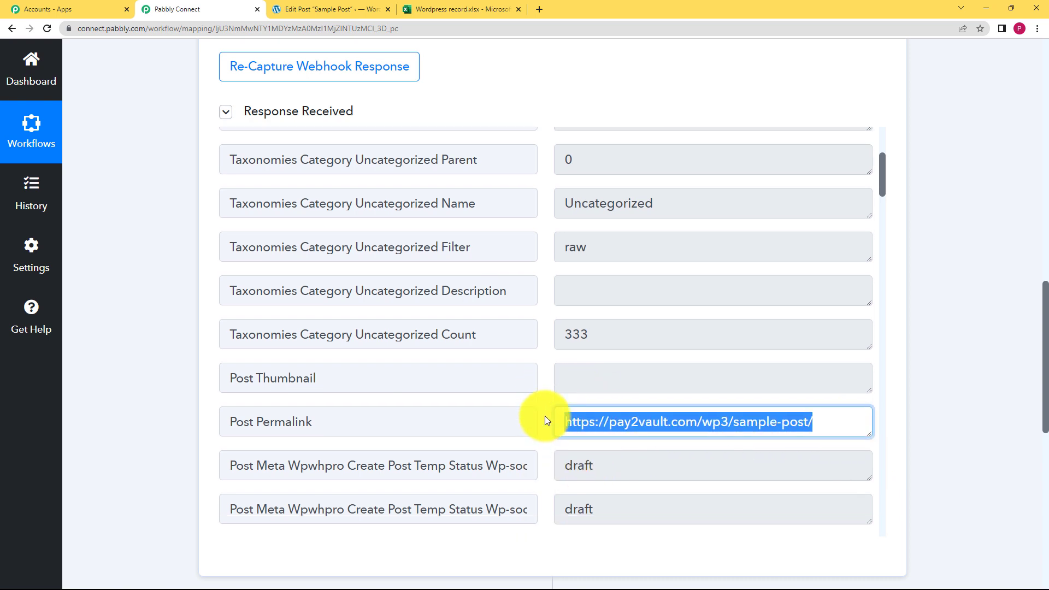
{"action": "scroll", "coordinate": [478, 348], "scroll_direction": "down", "scroll_amount": 18}
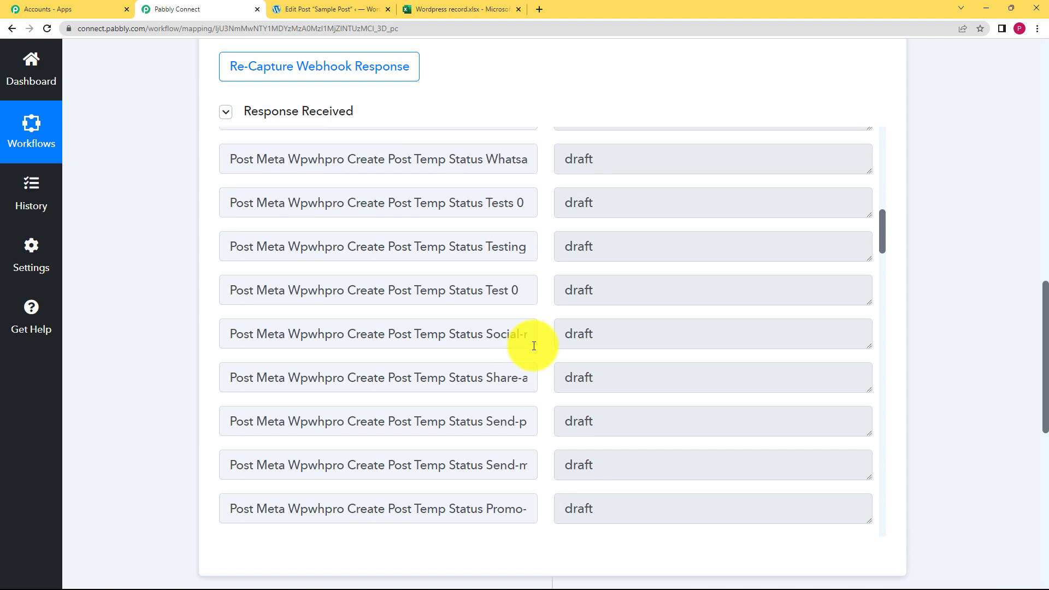
{"action": "scroll", "coordinate": [538, 343], "scroll_direction": "down", "scroll_amount": 15}
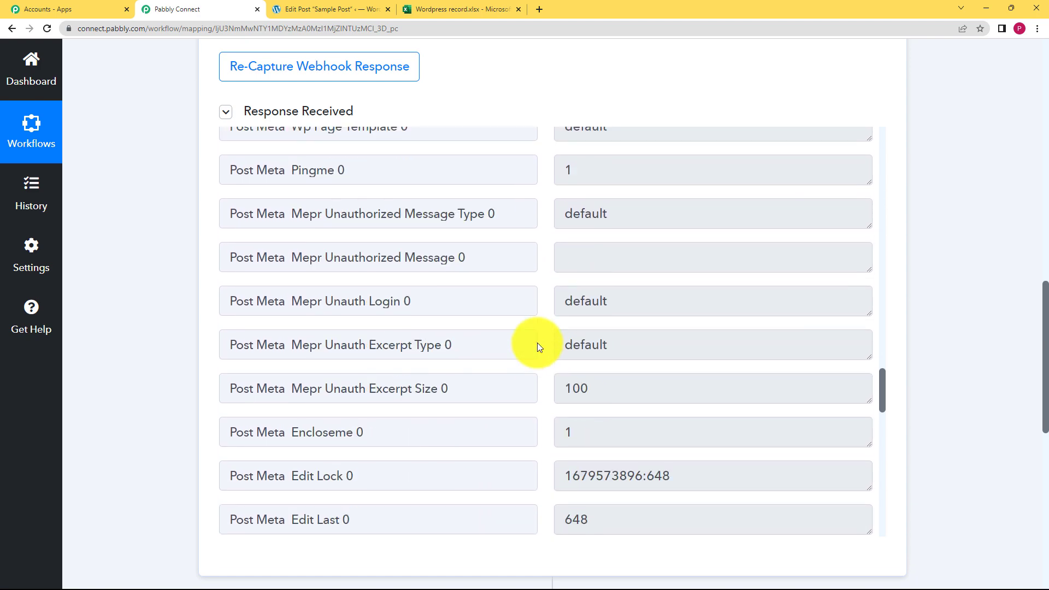
{"action": "left_click_drag", "start_coordinate": [672, 362], "coordinate": [533, 388]}
{"action": "scroll", "coordinate": [543, 383], "scroll_direction": "down", "scroll_amount": 8}
{"action": "scroll", "coordinate": [543, 383], "scroll_direction": "down", "scroll_amount": 1}
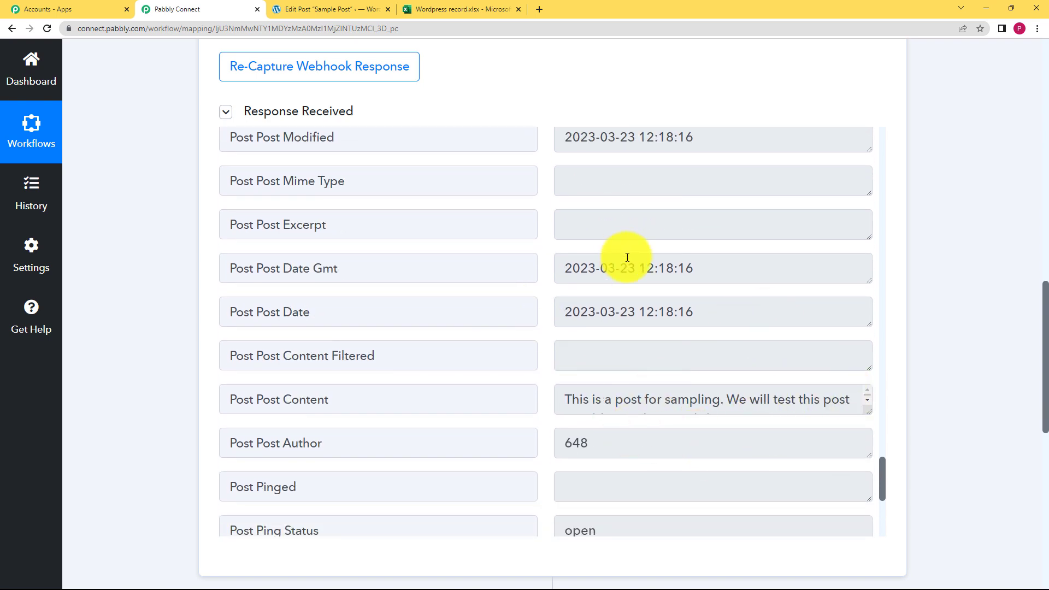
{"action": "scroll", "coordinate": [579, 383], "scroll_direction": "down", "scroll_amount": 4}
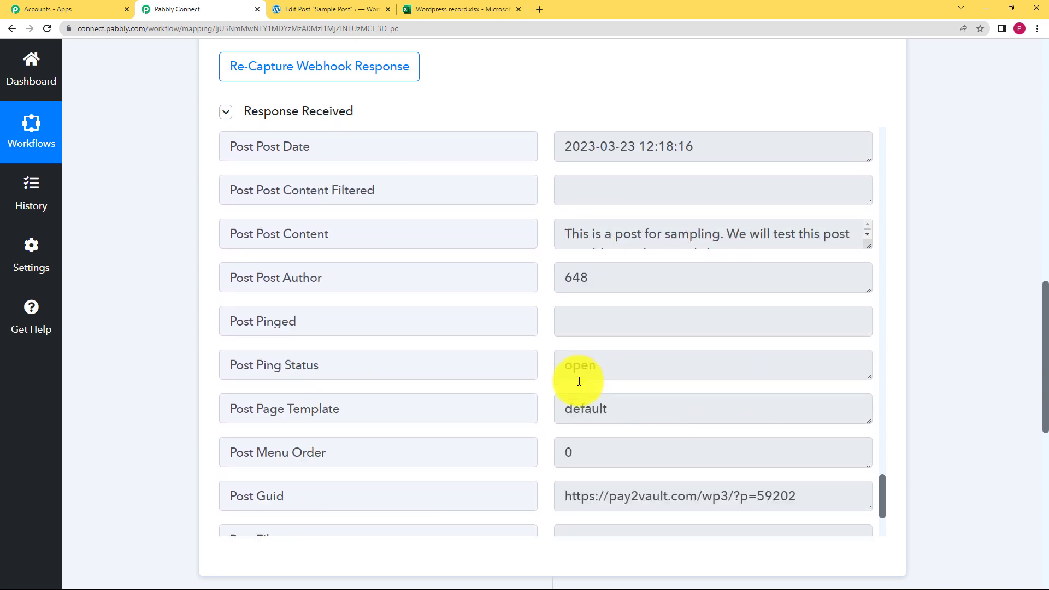
{"action": "scroll", "coordinate": [577, 377], "scroll_direction": "up", "scroll_amount": 5}
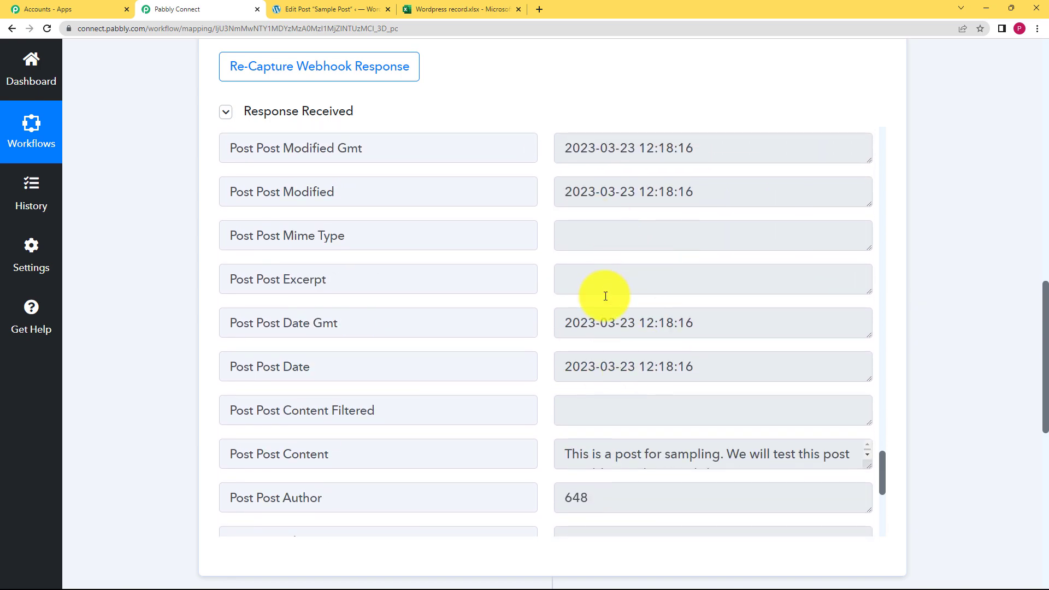
- Collapse the WordPress trigger and set the action step to Microsoft Excel with the event Add Row To Worksheet
{"action": "scroll", "coordinate": [190, 223], "scroll_direction": "up", "scroll_amount": 13}
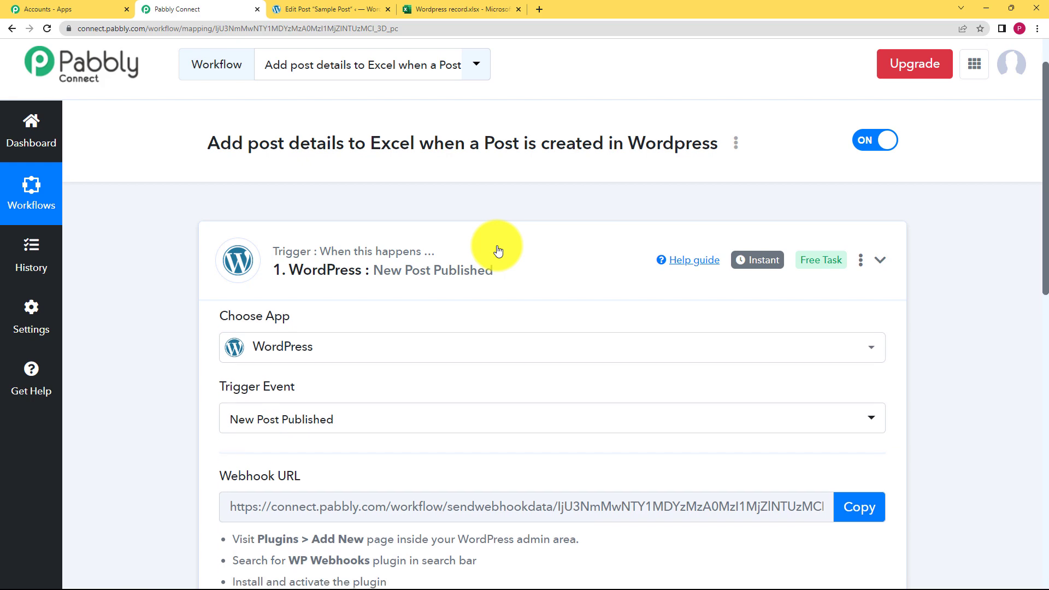
{"action": "left_click", "coordinate": [498, 251]}
{"action": "left_click", "coordinate": [470, 379]}
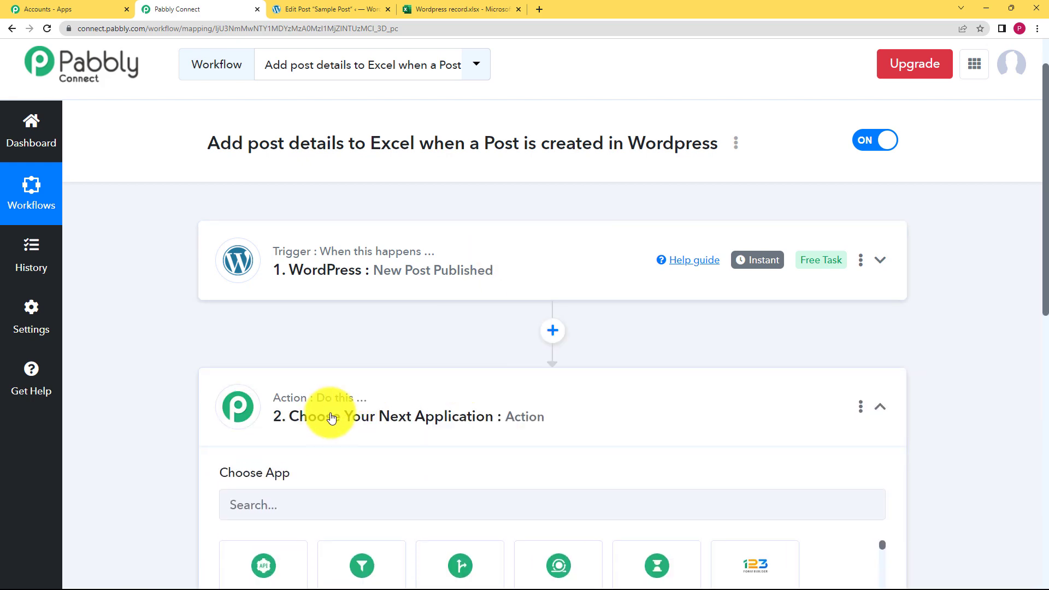
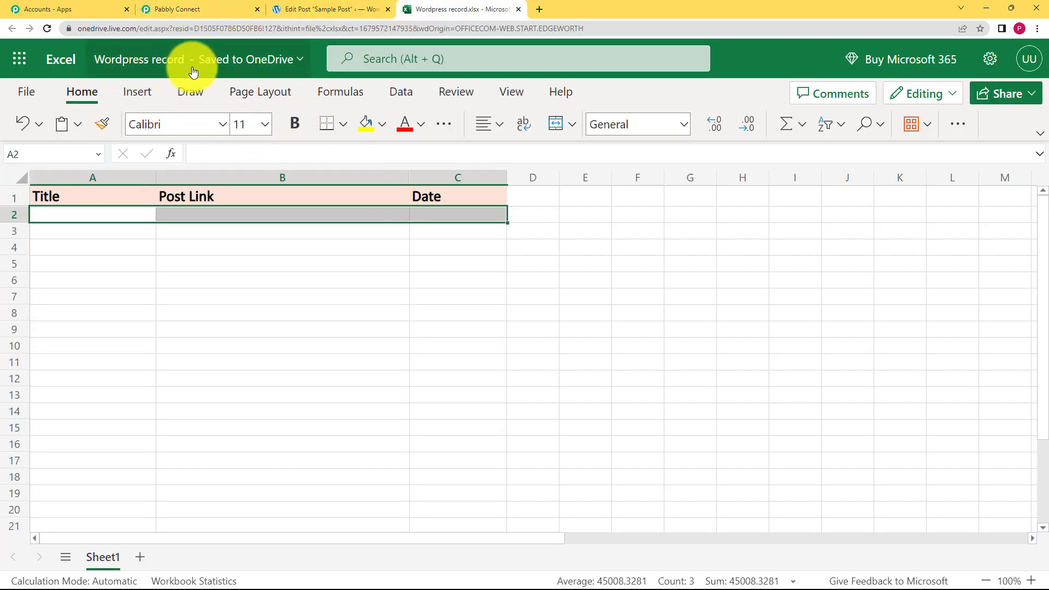
{"action": "left_click", "coordinate": [181, 9]}
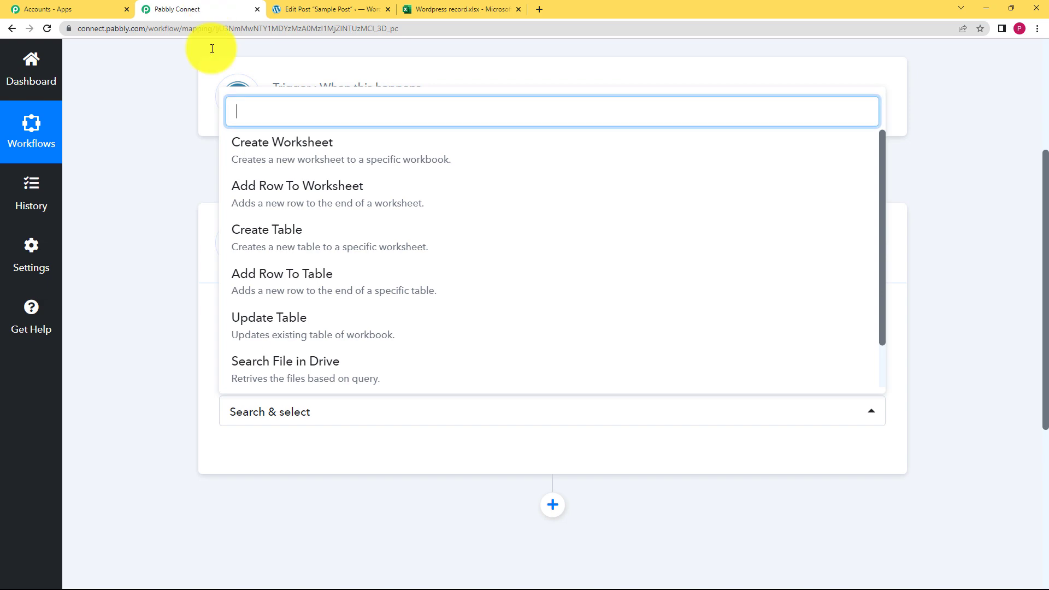
{"action": "left_click", "coordinate": [282, 204]}
- Add a new Microsoft Excel connection to the action and grant Pabbly Connect the requested account permissions
{"action": "left_click", "coordinate": [255, 456]}
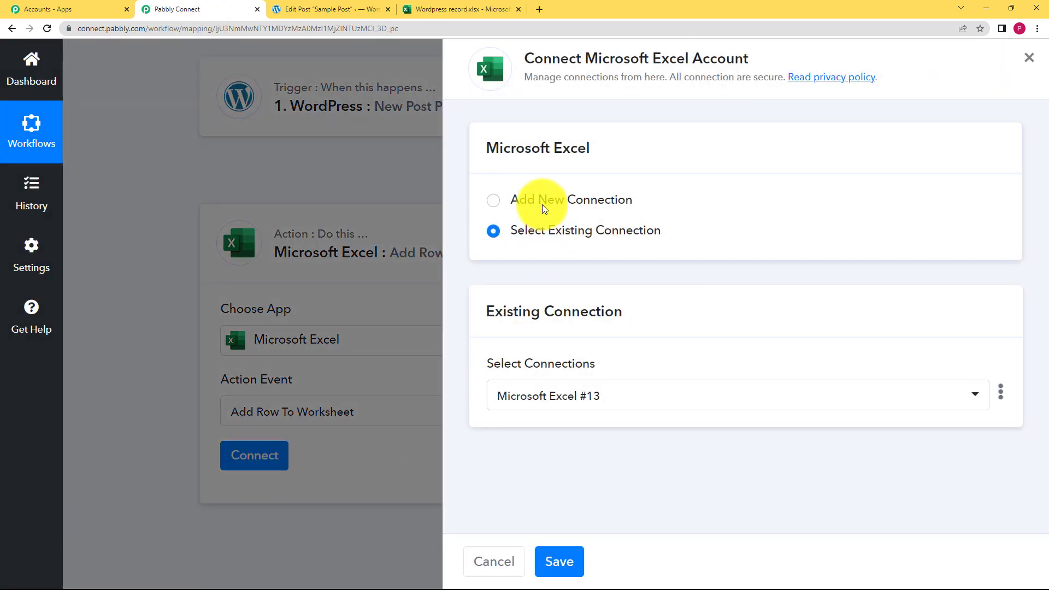
{"action": "left_click", "coordinate": [544, 208]}
{"action": "left_click", "coordinate": [580, 383]}
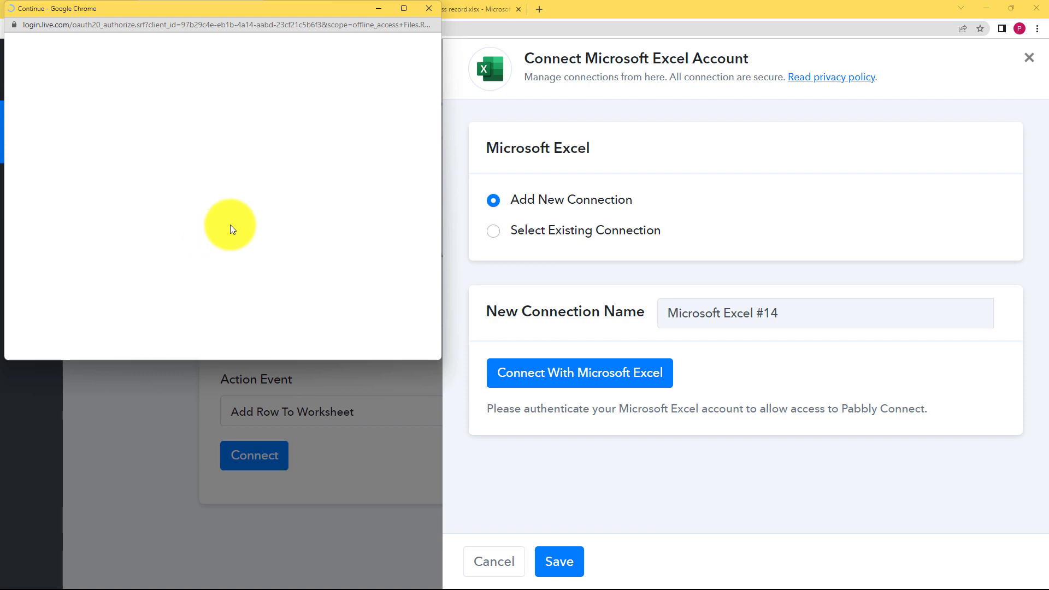
{"action": "scroll", "coordinate": [288, 211], "scroll_direction": "down", "scroll_amount": 12}
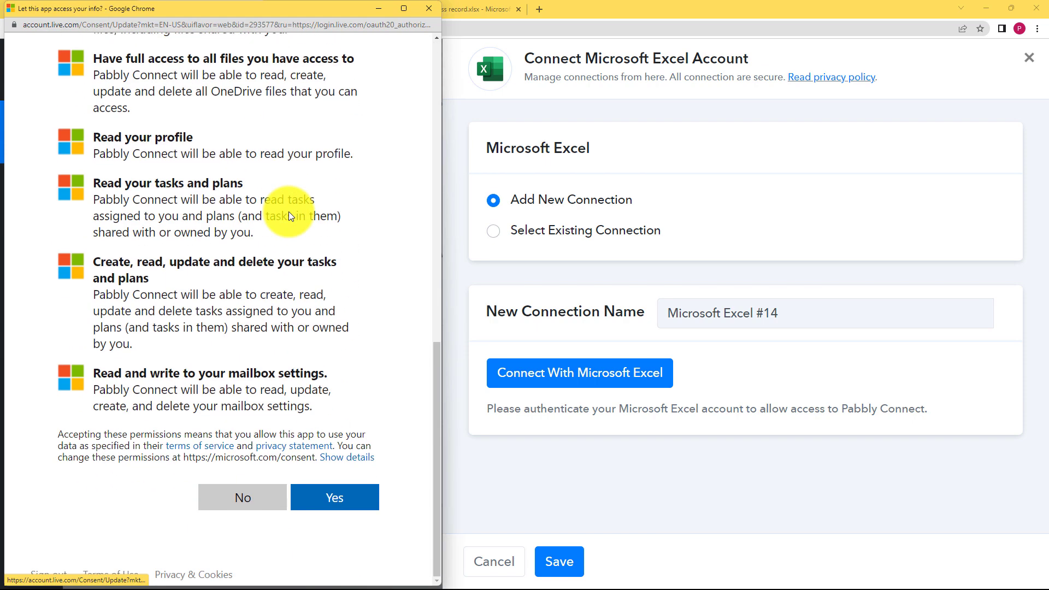
{"action": "left_click", "coordinate": [340, 507]}
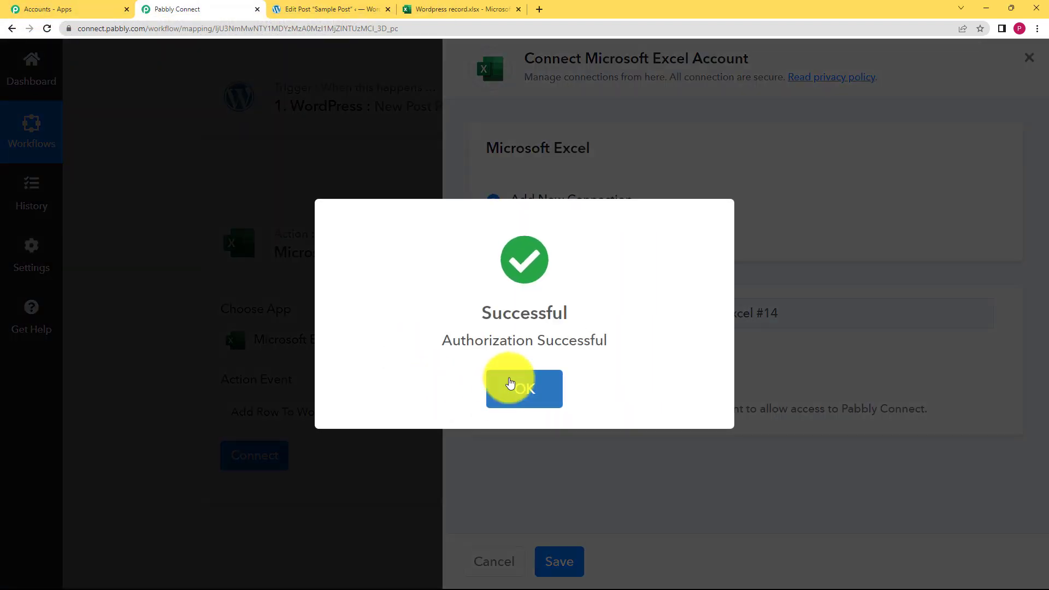
{"action": "left_click", "coordinate": [514, 382]}
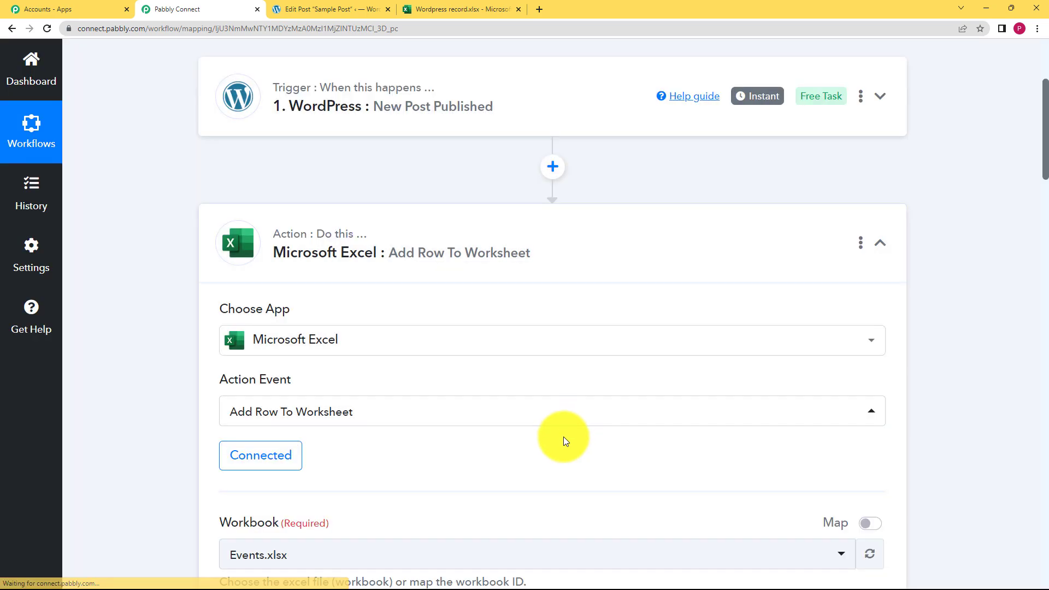
- Check the workbook's name in Excel and select Wordpress record.xlsx as the workbook of the Add Row To Worksheet action
{"action": "scroll", "coordinate": [237, 375], "scroll_direction": "down", "scroll_amount": 3}
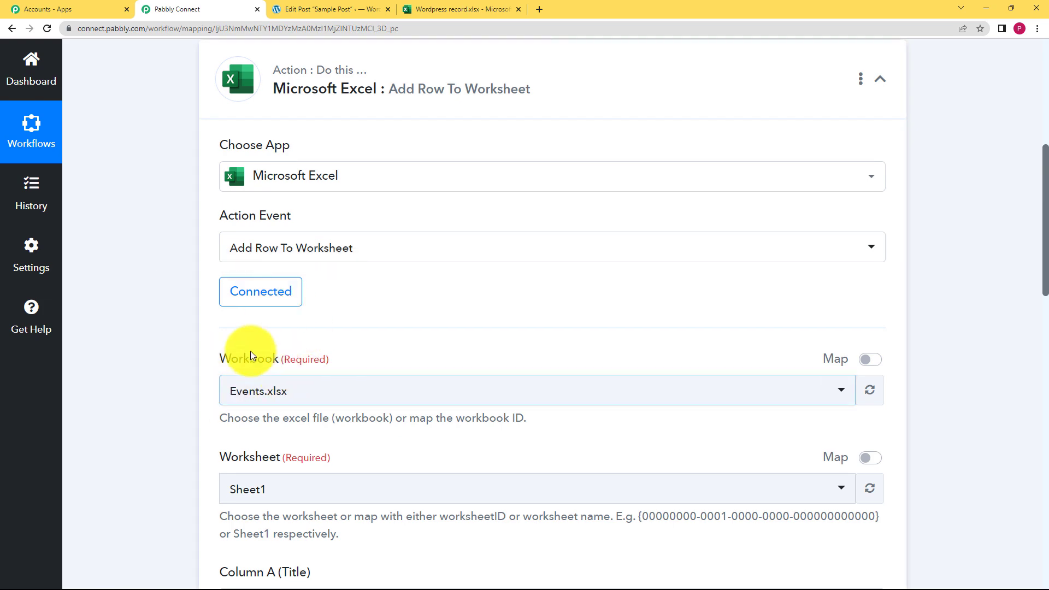
{"action": "scroll", "coordinate": [235, 443], "scroll_direction": "down", "scroll_amount": 4}
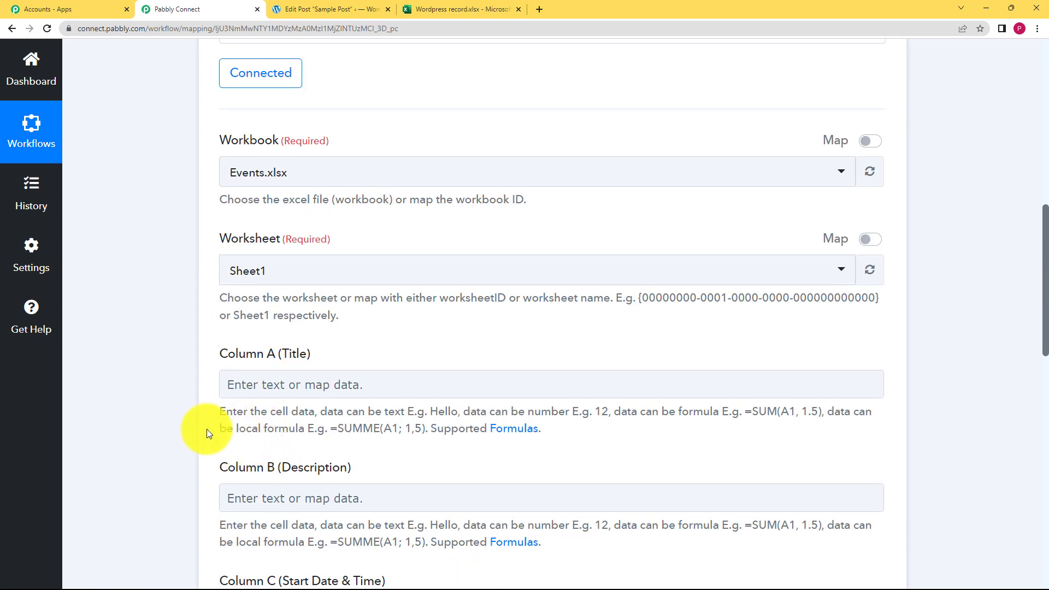
{"action": "scroll", "coordinate": [207, 422], "scroll_direction": "down", "scroll_amount": 3}
{"action": "scroll", "coordinate": [197, 220], "scroll_direction": "up", "scroll_amount": 4}
{"action": "scroll", "coordinate": [198, 220], "scroll_direction": "up", "scroll_amount": 1}
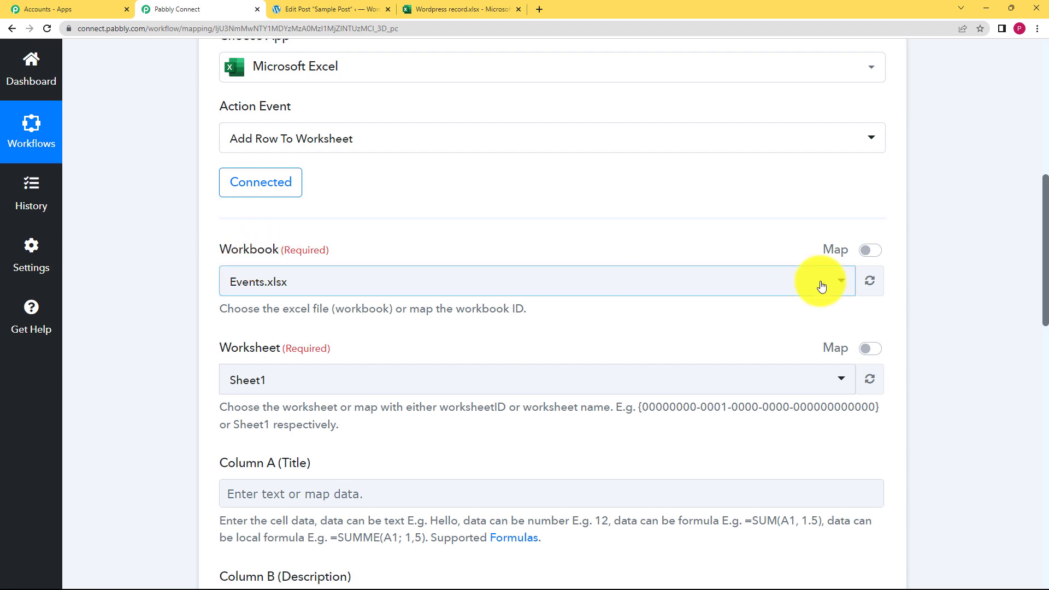
{"action": "left_click", "coordinate": [483, 9]}
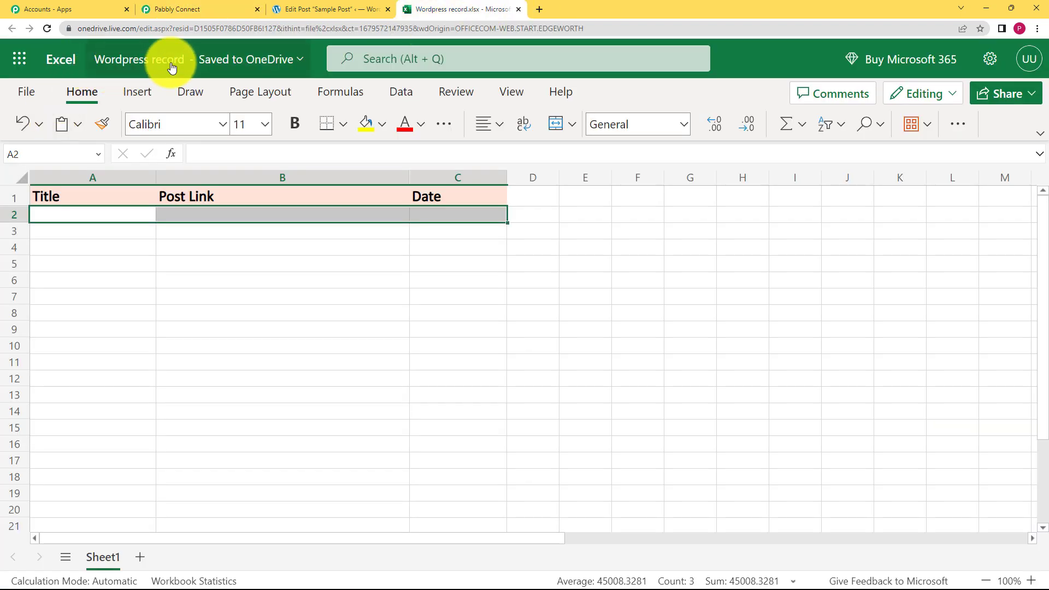
{"action": "left_click", "coordinate": [235, 9]}
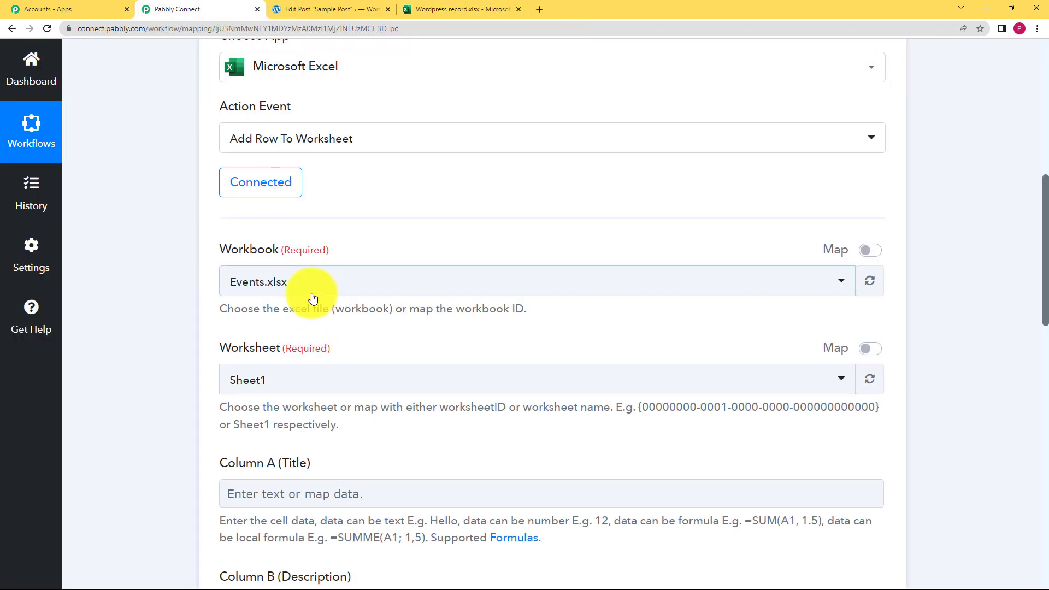
{"action": "left_click", "coordinate": [312, 299]}
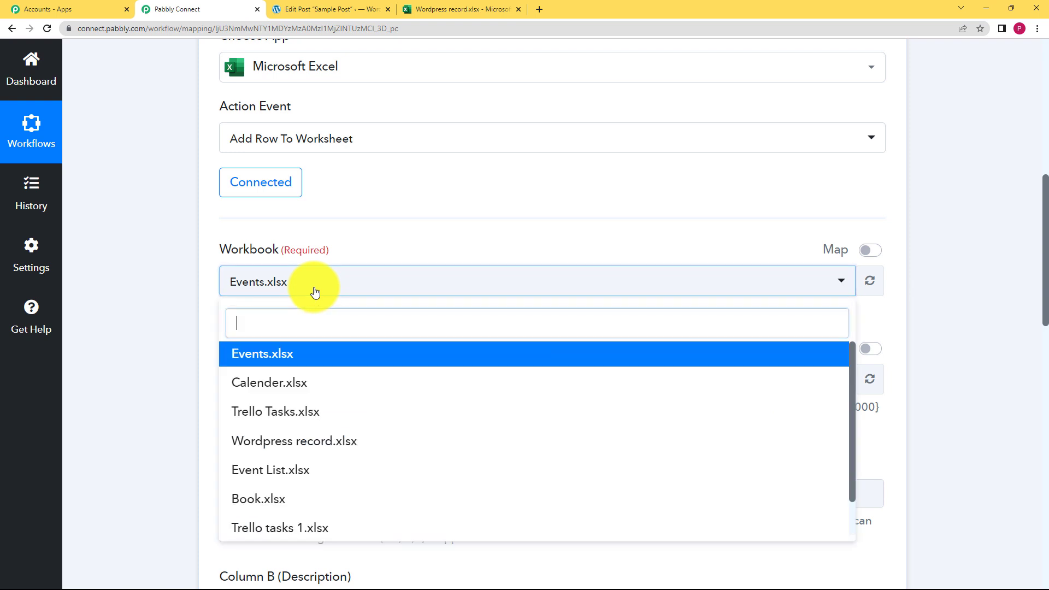
{"action": "left_click", "coordinate": [324, 450]}
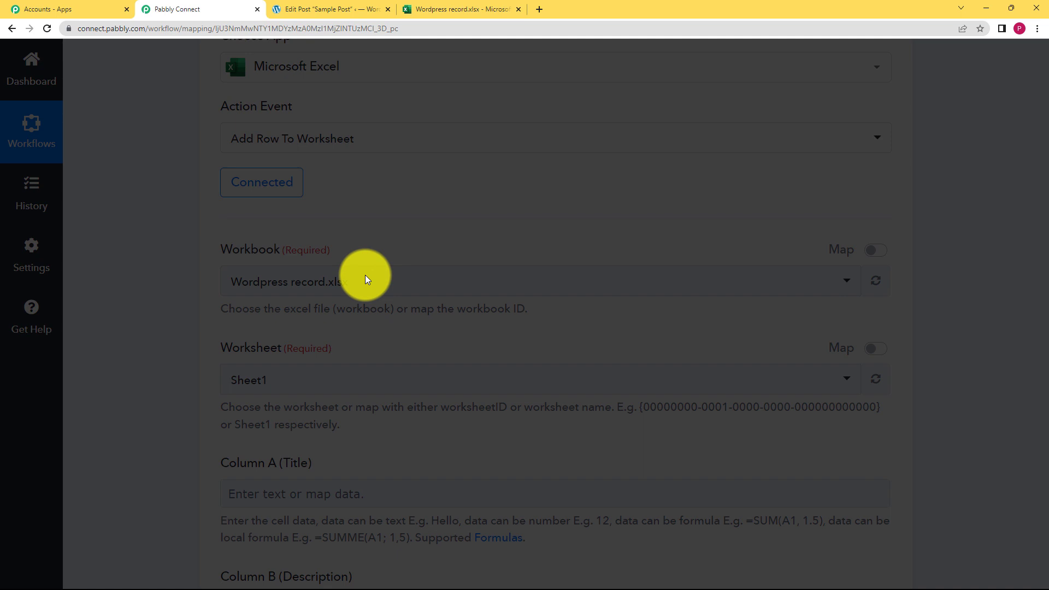
- Compare the sheet name and column headings in the Excel workbook with the action's worksheet and column fields
{"action": "left_click", "coordinate": [451, 7]}
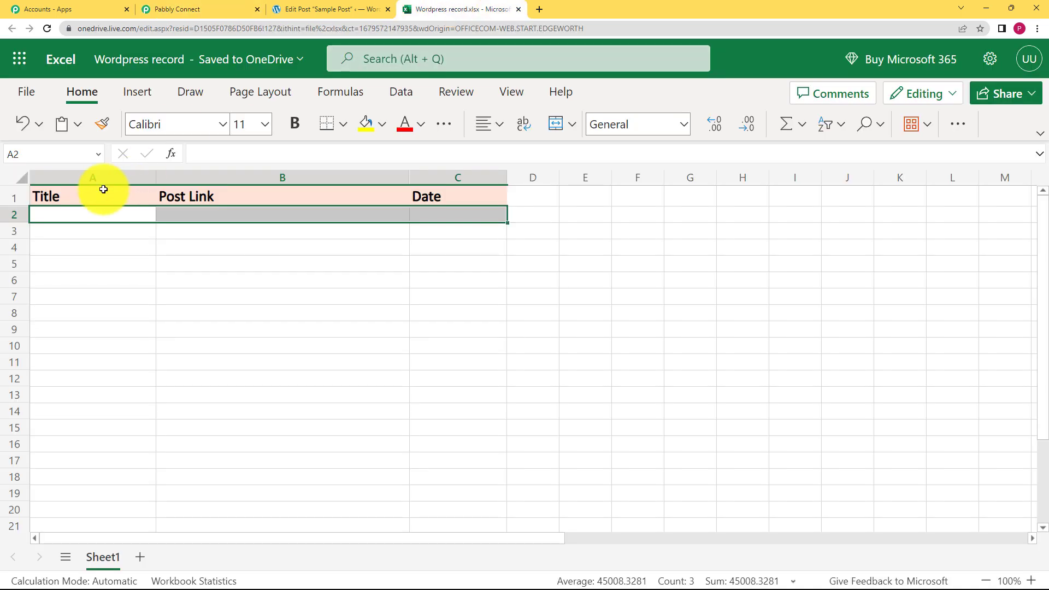
{"action": "left_click", "coordinate": [181, 7]}
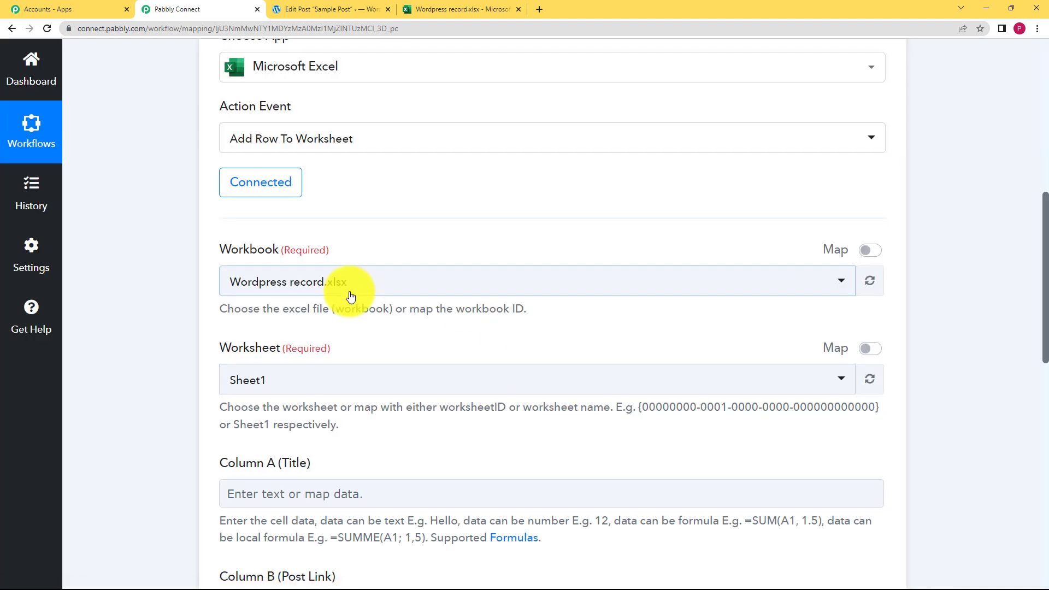
{"action": "scroll", "coordinate": [155, 389], "scroll_direction": "down", "scroll_amount": 3}
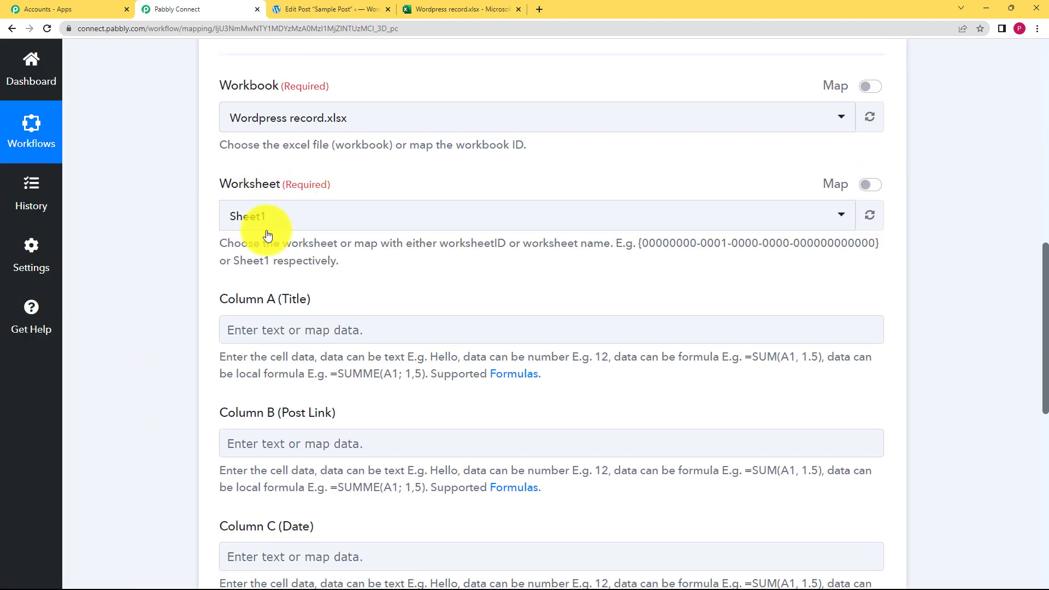
{"action": "left_click", "coordinate": [408, 9]}
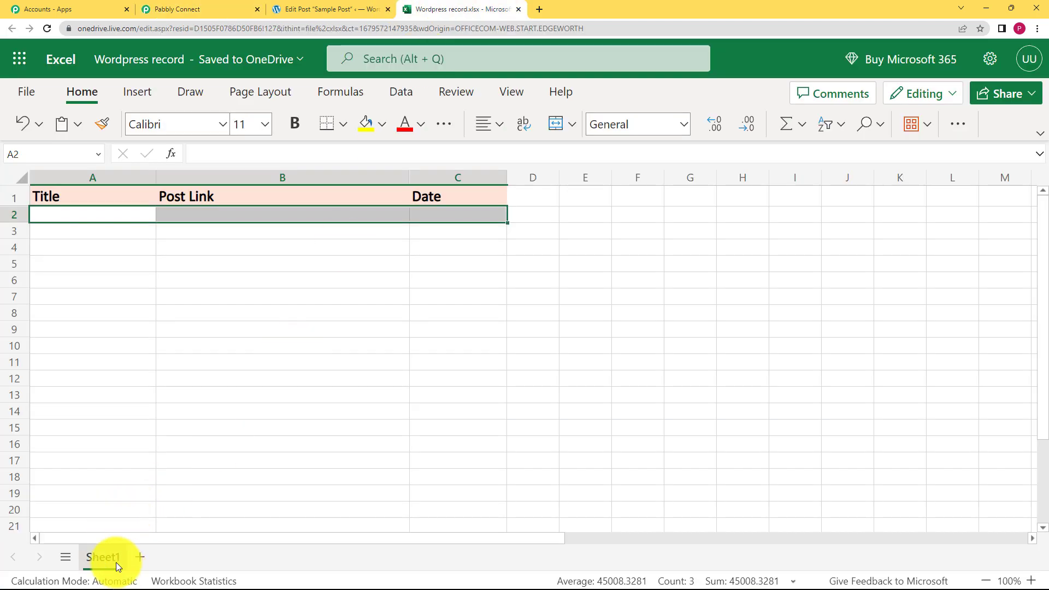
{"action": "left_click", "coordinate": [201, 13]}
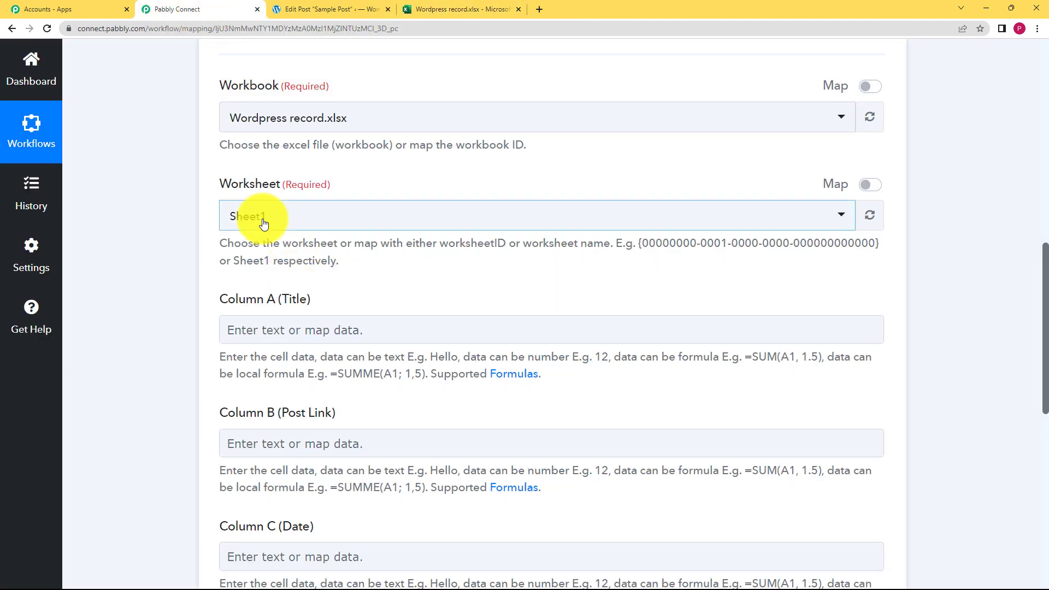
{"action": "scroll", "coordinate": [175, 304], "scroll_direction": "down", "scroll_amount": 2}
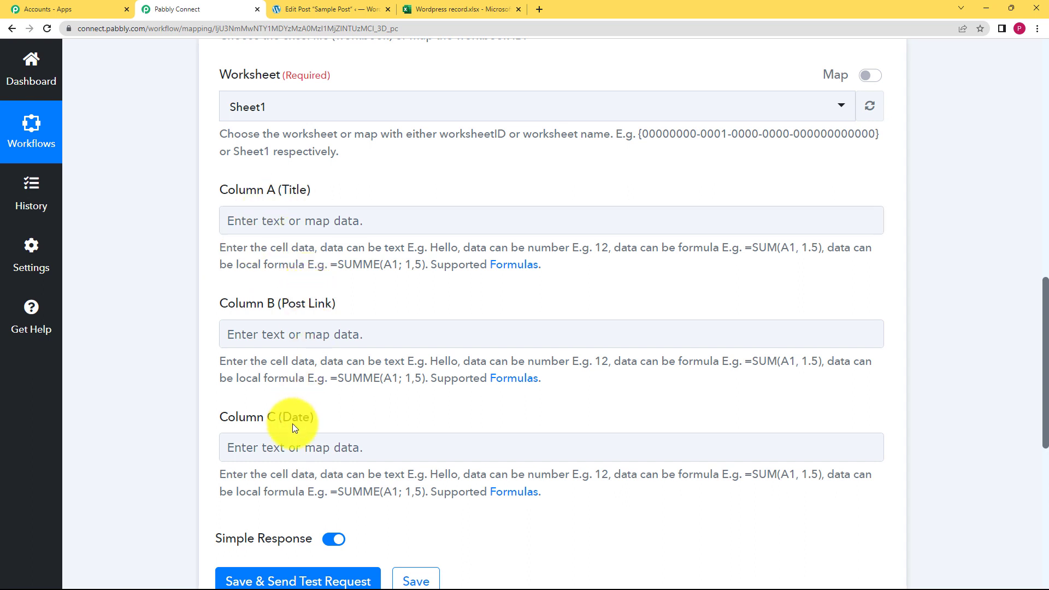
{"action": "left_click", "coordinate": [431, 4]}
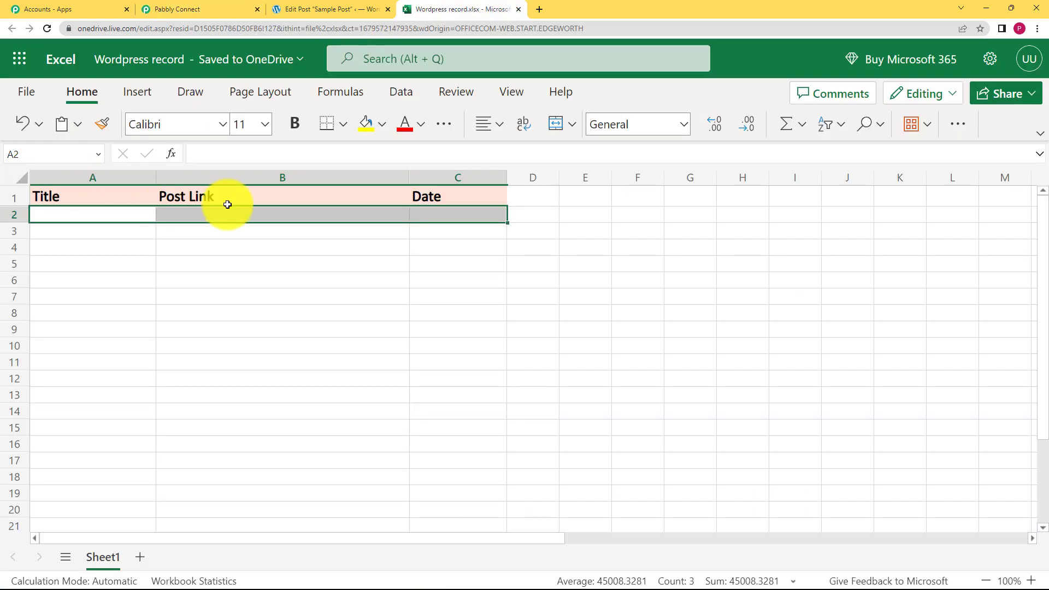
{"action": "left_click", "coordinate": [242, 5]}
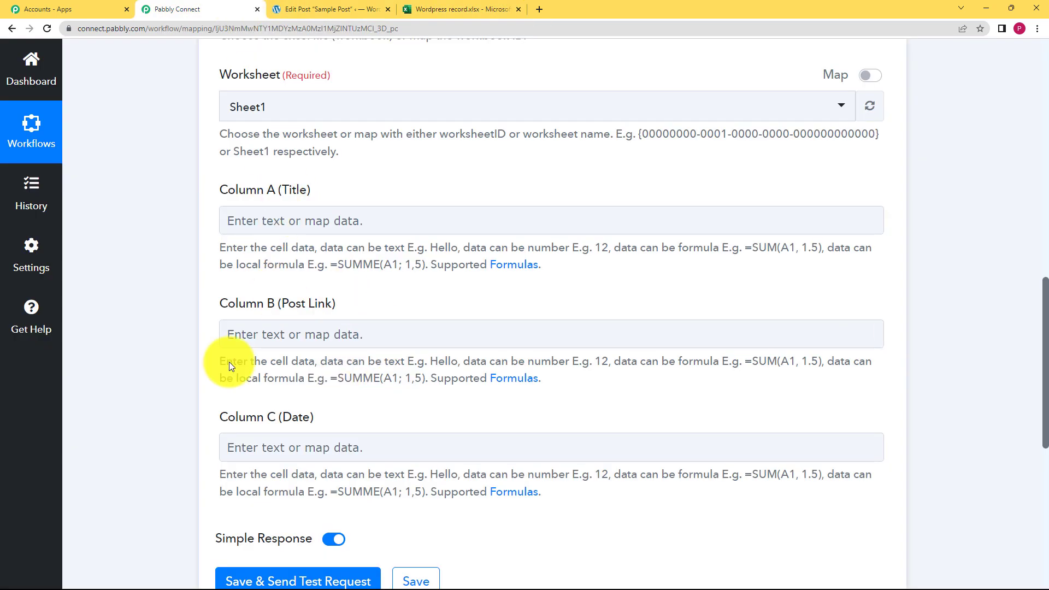
- Map Column A (Title) of the Add Row To Worksheet action to the WordPress trigger's Post Post Title value
{"action": "left_click", "coordinate": [231, 438]}
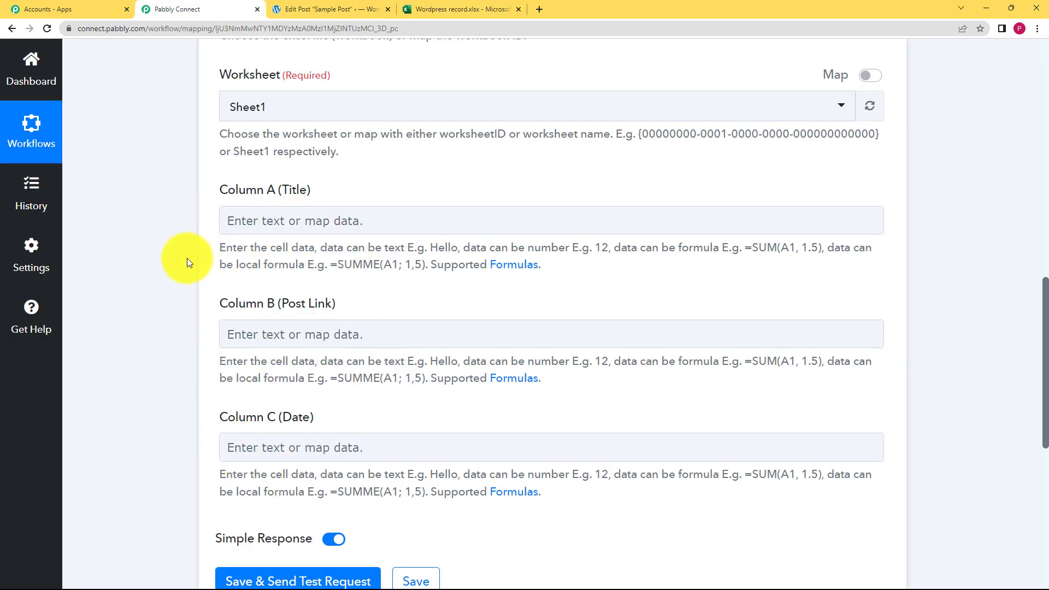
{"action": "scroll", "coordinate": [187, 258], "scroll_direction": "up", "scroll_amount": 8}
{"action": "scroll", "coordinate": [186, 258], "scroll_direction": "up", "scroll_amount": 2}
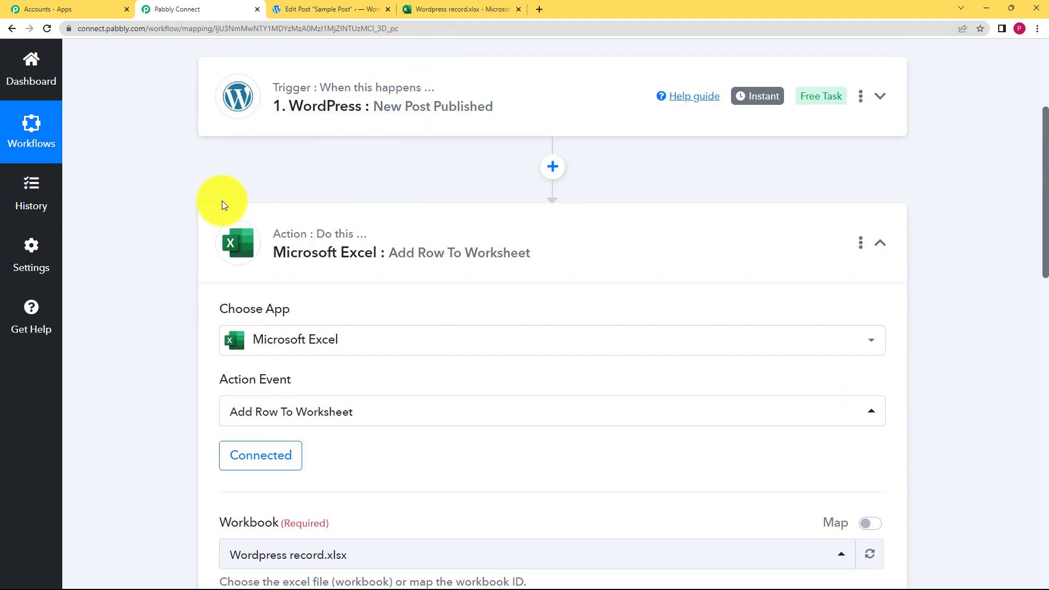
{"action": "scroll", "coordinate": [157, 299], "scroll_direction": "down", "scroll_amount": 4}
{"action": "scroll", "coordinate": [158, 303], "scroll_direction": "down", "scroll_amount": 4}
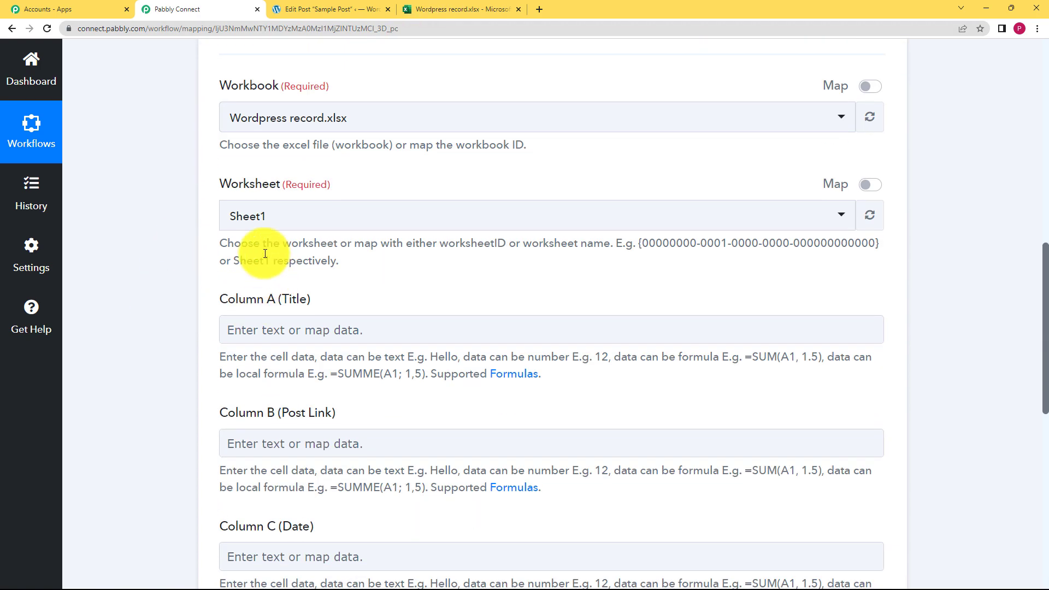
{"action": "left_click", "coordinate": [257, 333]}
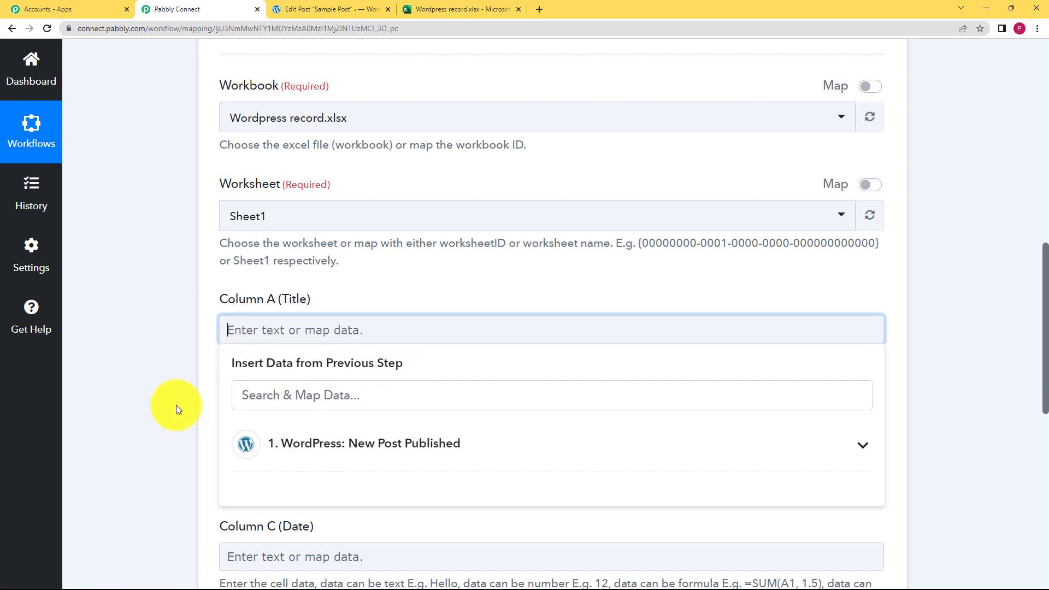
{"action": "scroll", "coordinate": [176, 405], "scroll_direction": "down", "scroll_amount": 2}
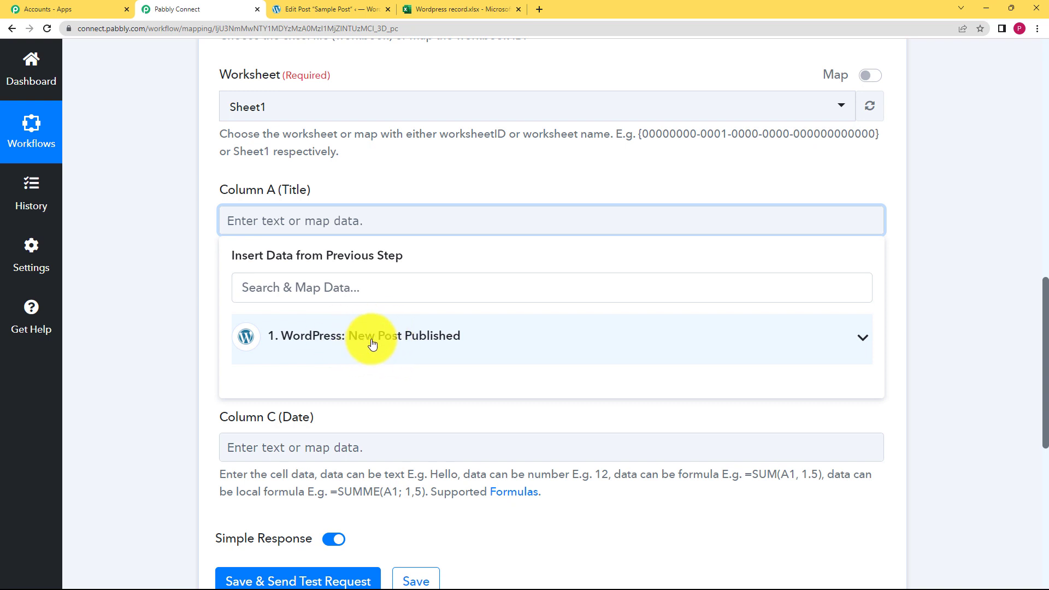
{"action": "left_click", "coordinate": [373, 344]}
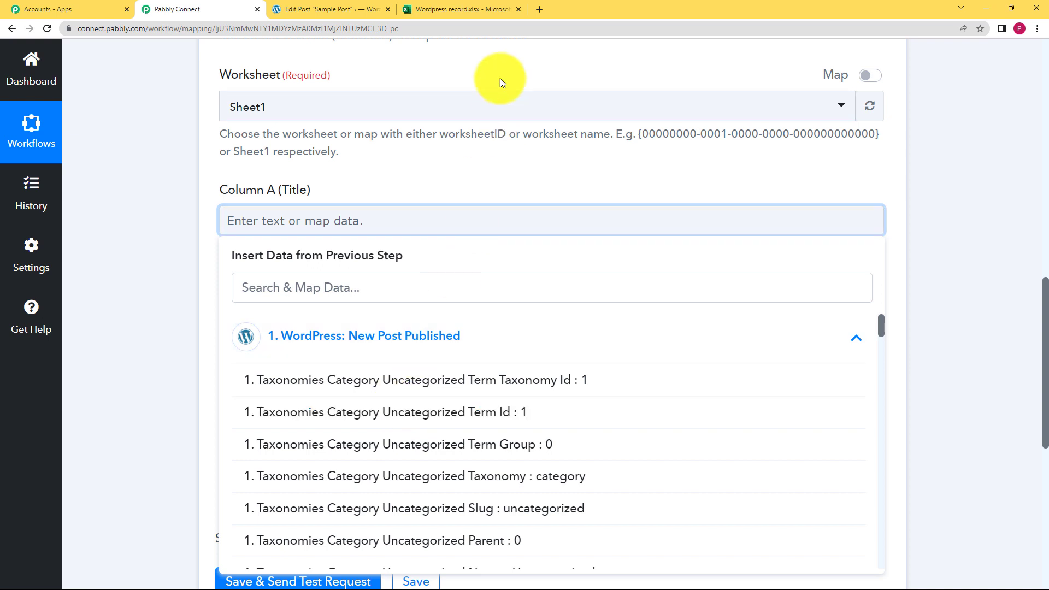
{"action": "left_click", "coordinate": [290, 286]}
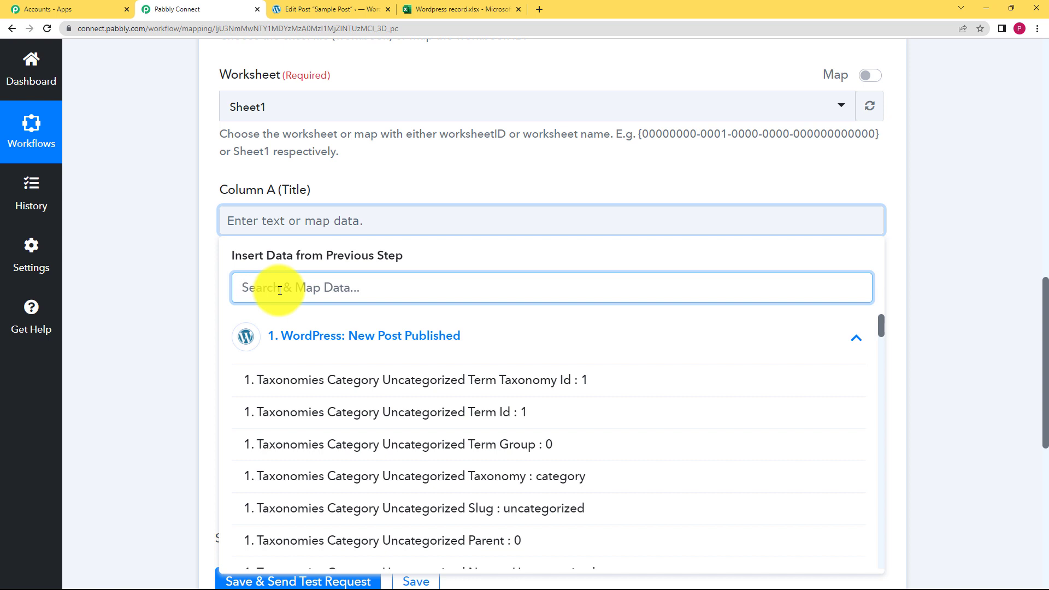
{"action": "type", "text": "sampl"}
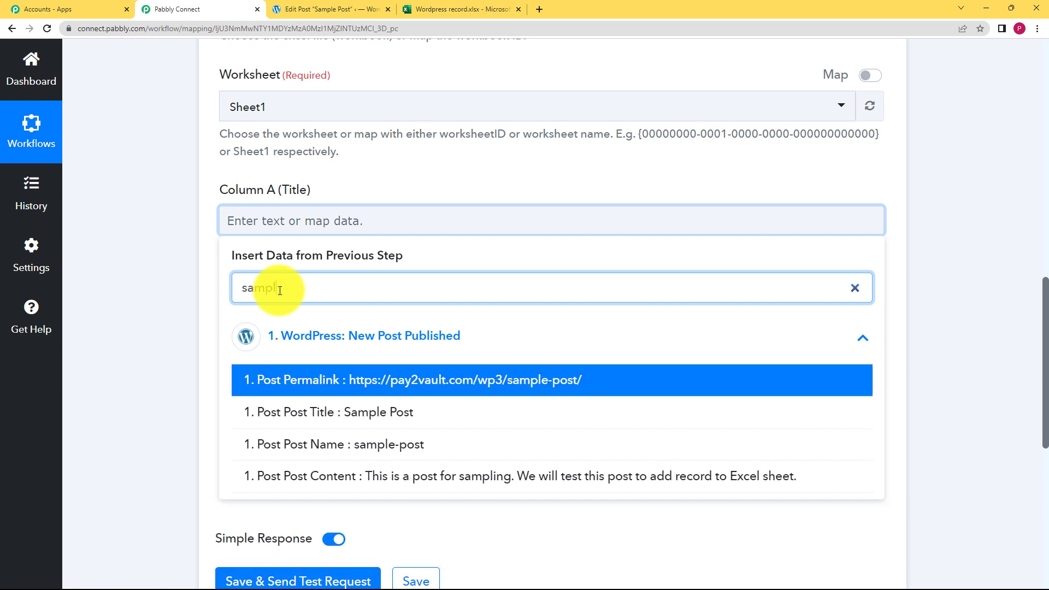
{"action": "left_click", "coordinate": [368, 414]}
{"action": "left_click", "coordinate": [117, 257]}
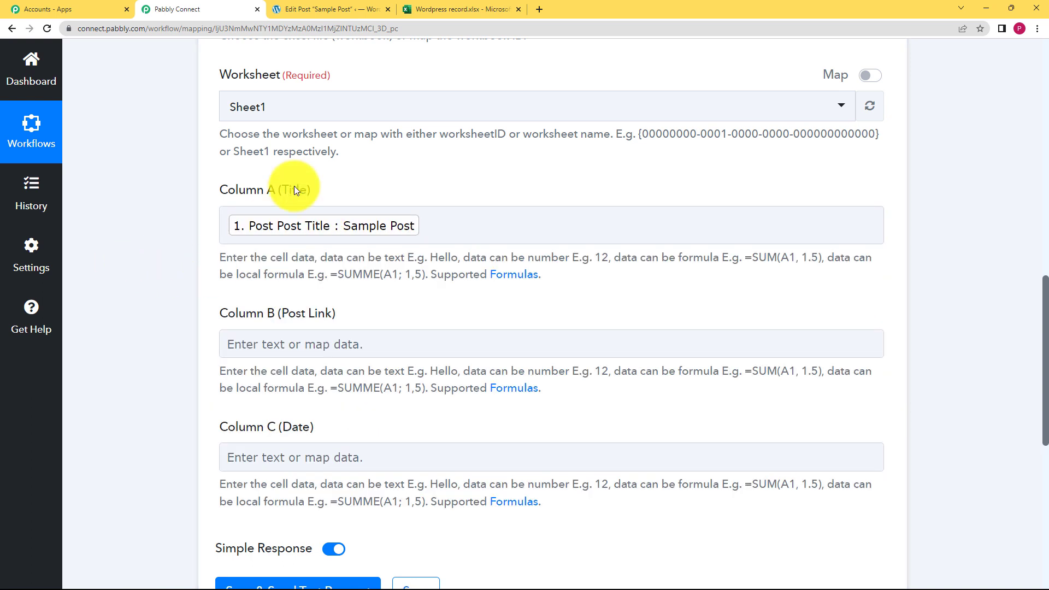
- Map Column B (Post Link) to the WordPress trigger's Post Permalink value, searching the trigger data for "link"
{"action": "left_click", "coordinate": [346, 240]}
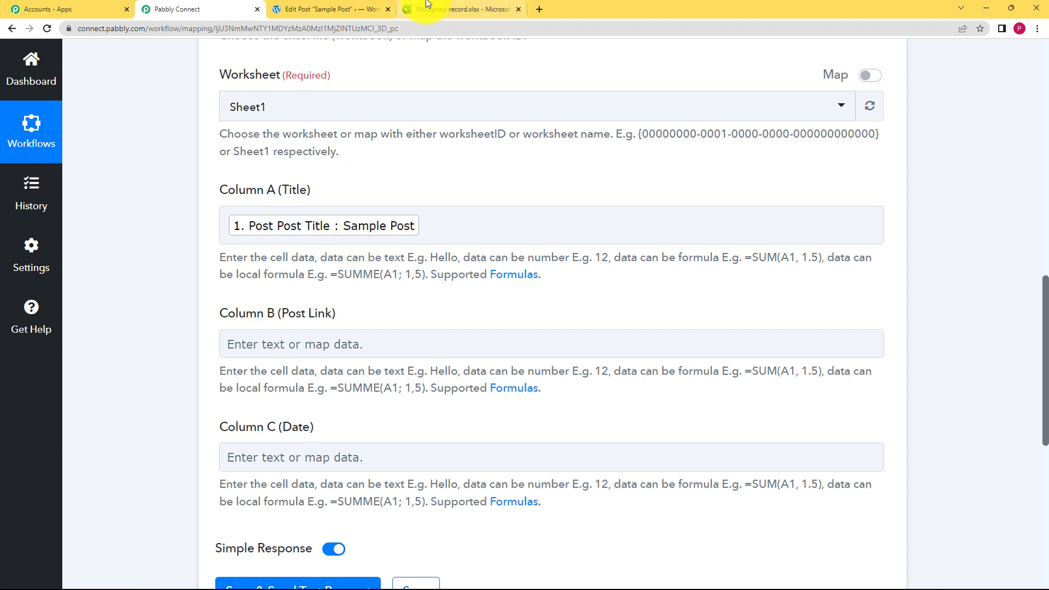
{"action": "left_click", "coordinate": [459, 8]}
{"action": "left_click", "coordinate": [230, 9]}
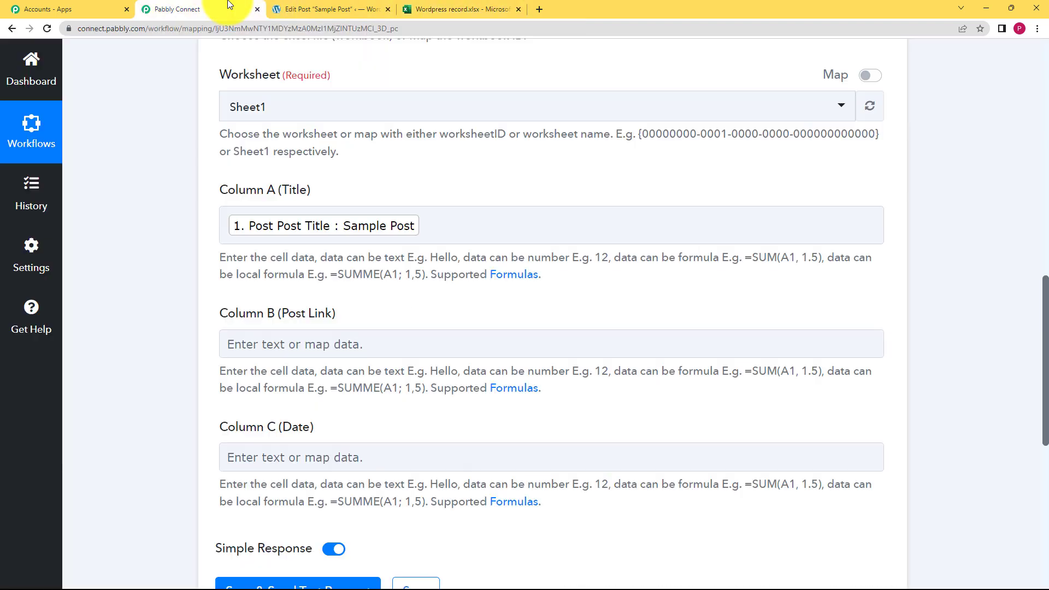
{"action": "left_click", "coordinate": [314, 347]}
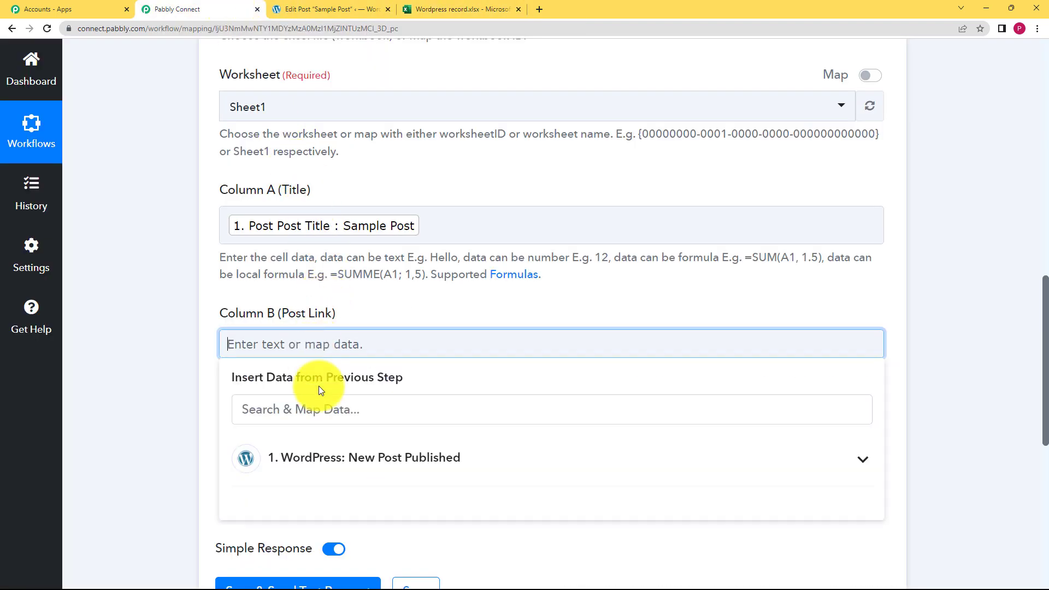
{"action": "left_click", "coordinate": [359, 408]}
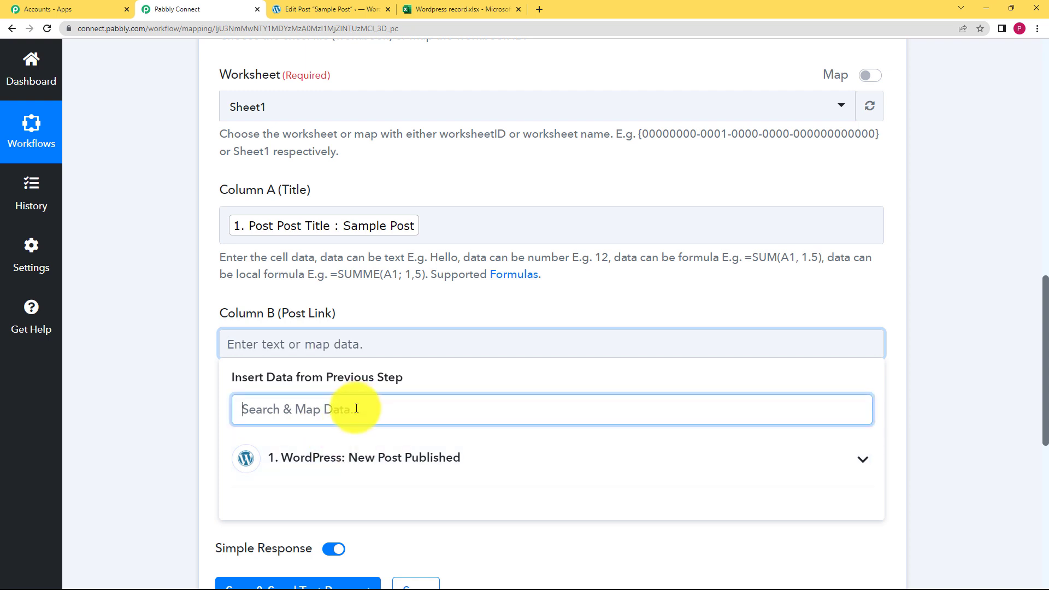
{"action": "type", "text": "link"}
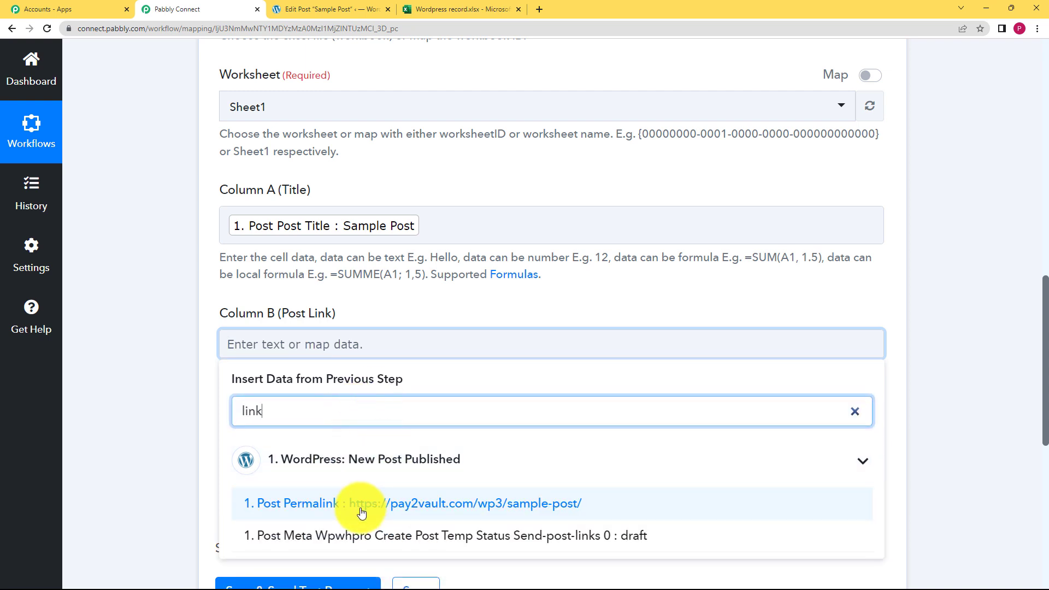
{"action": "left_click", "coordinate": [382, 506]}
{"action": "left_click", "coordinate": [213, 387]}
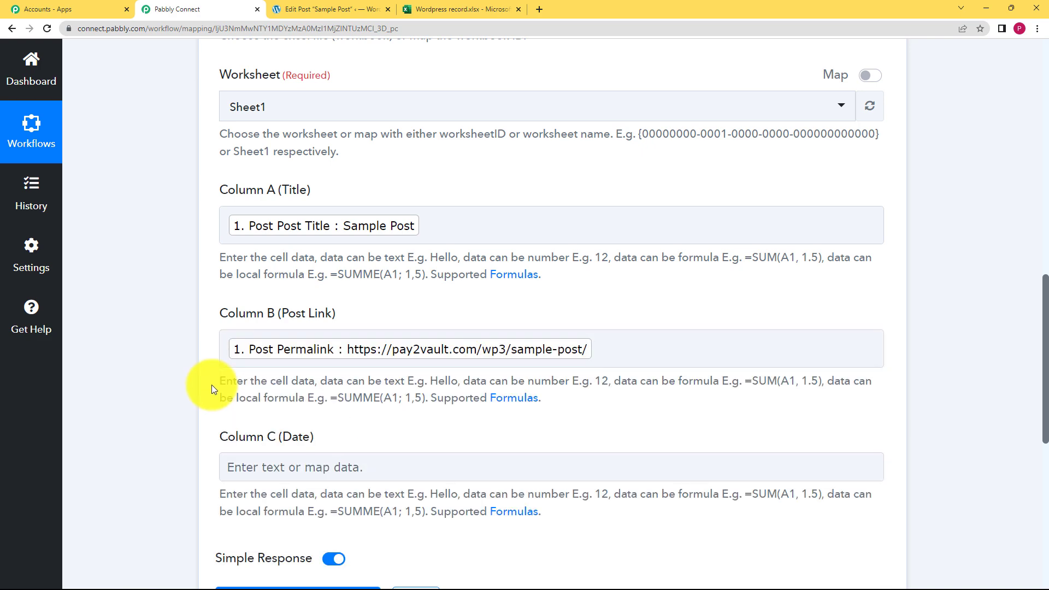
- Map Column C (Date) to the WordPress trigger's Post Post Date value, searching the trigger data for "date"
{"action": "scroll", "coordinate": [212, 387], "scroll_direction": "down", "scroll_amount": 3}
{"action": "left_click", "coordinate": [264, 354]}
{"action": "left_click", "coordinate": [267, 420]}
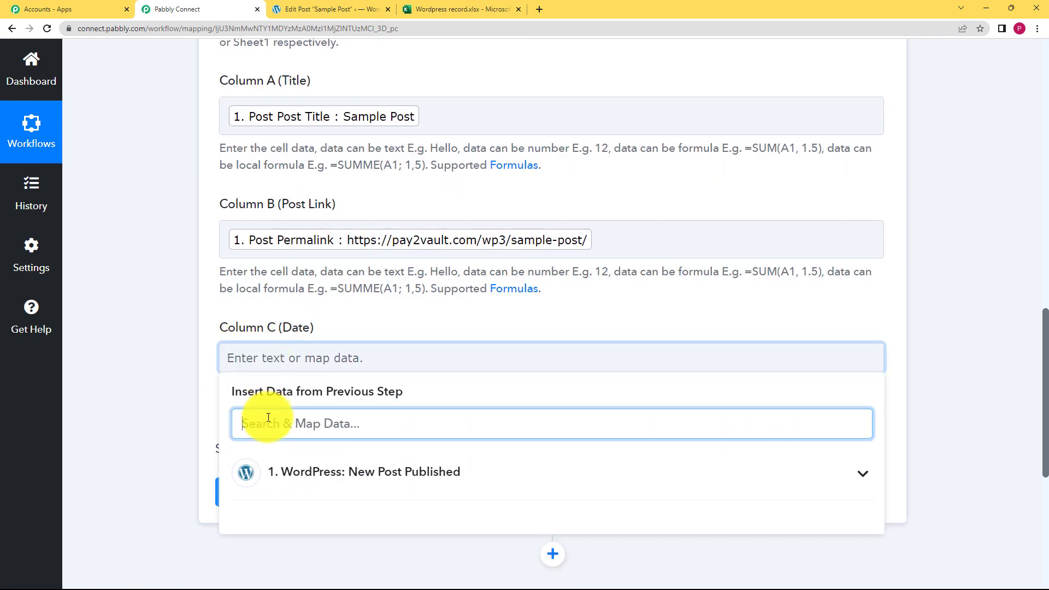
{"action": "type", "text": "date"}
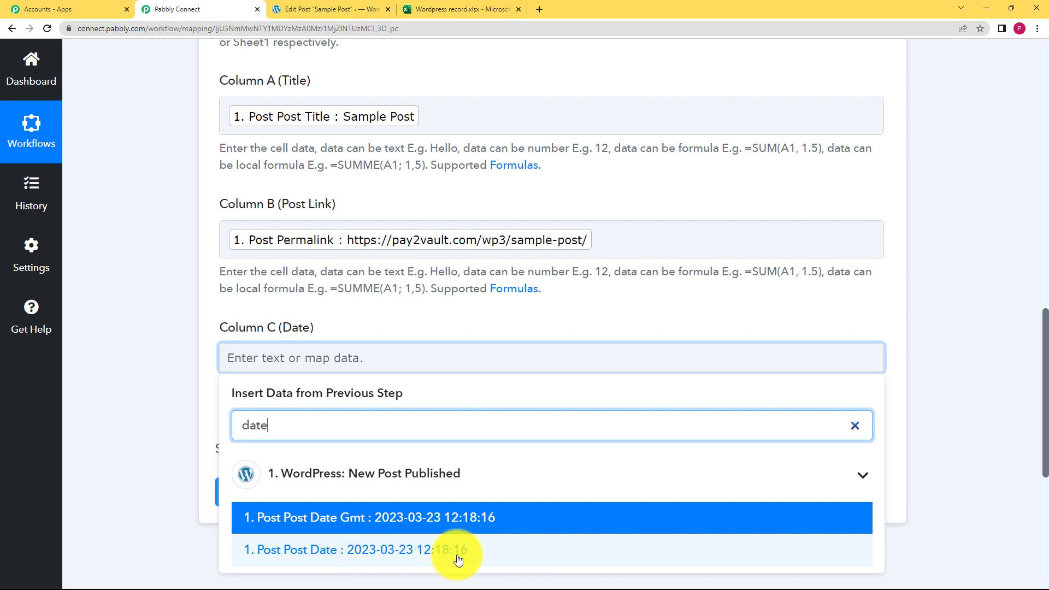
{"action": "left_click", "coordinate": [432, 552]}
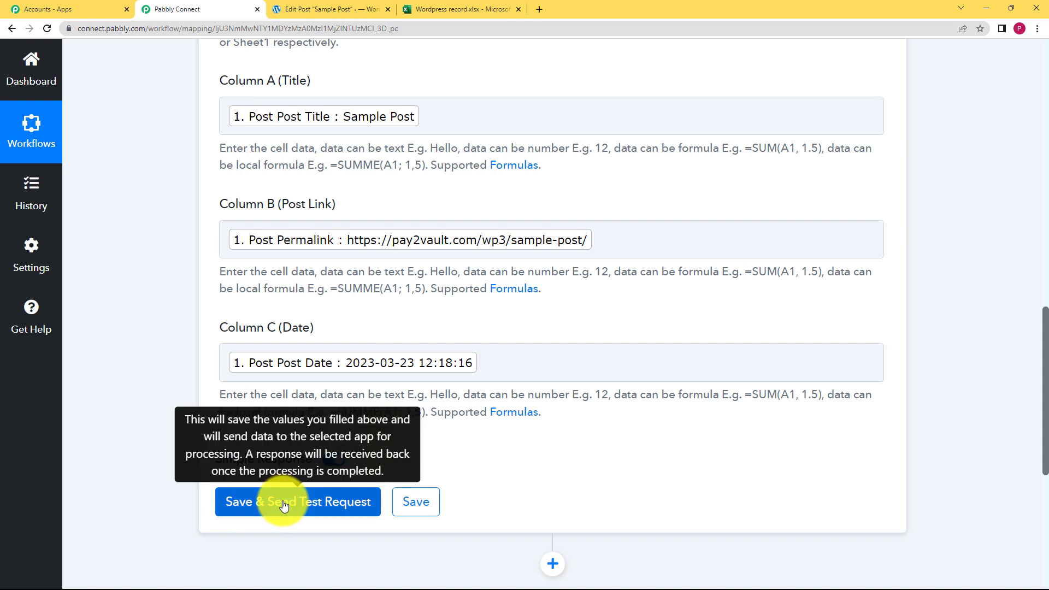
- Save the Excel action with a test request, then check Sheet1 and review the response received
{"action": "left_click", "coordinate": [284, 507]}
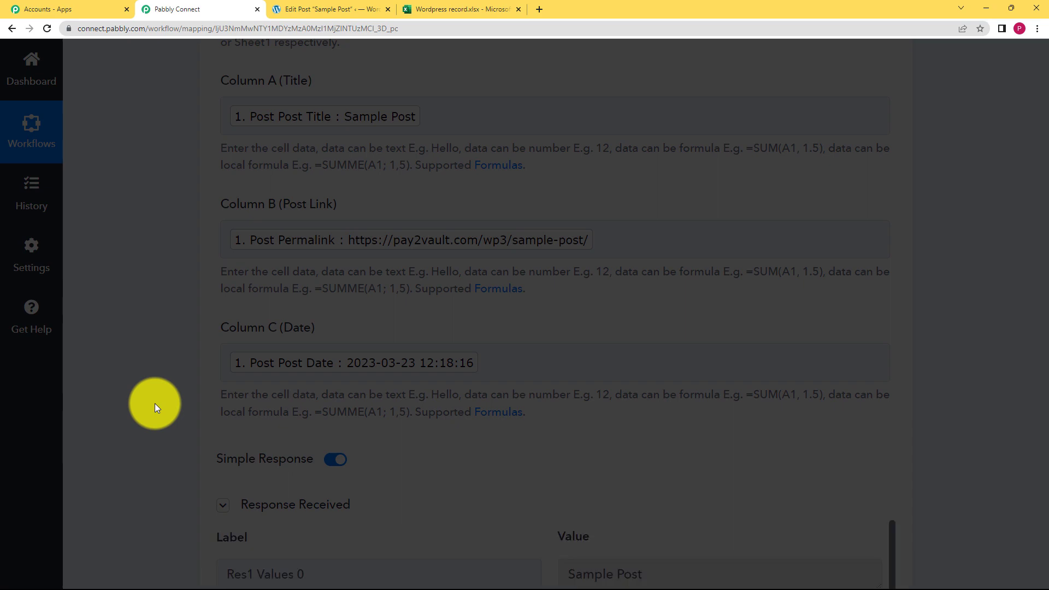
{"action": "scroll", "coordinate": [156, 403], "scroll_direction": "down", "scroll_amount": 7}
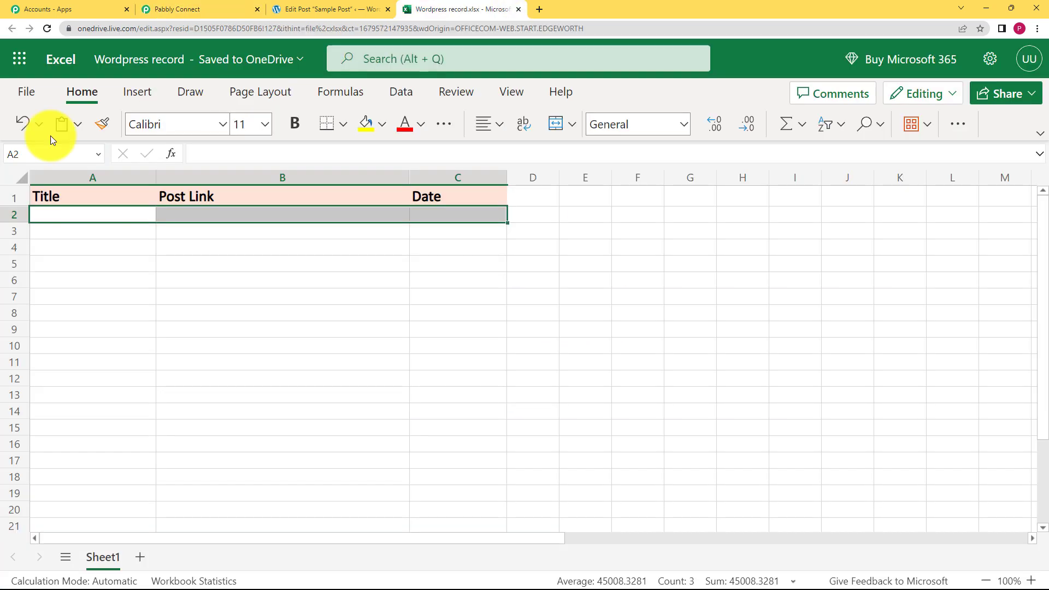
{"action": "left_click", "coordinate": [462, 8]}
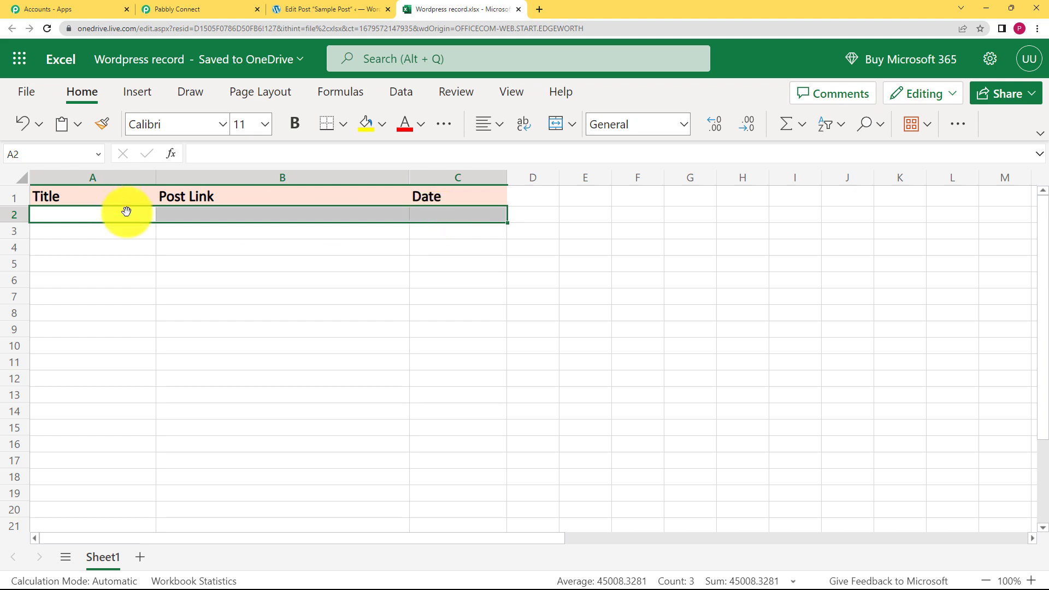
{"action": "left_click", "coordinate": [218, 9]}
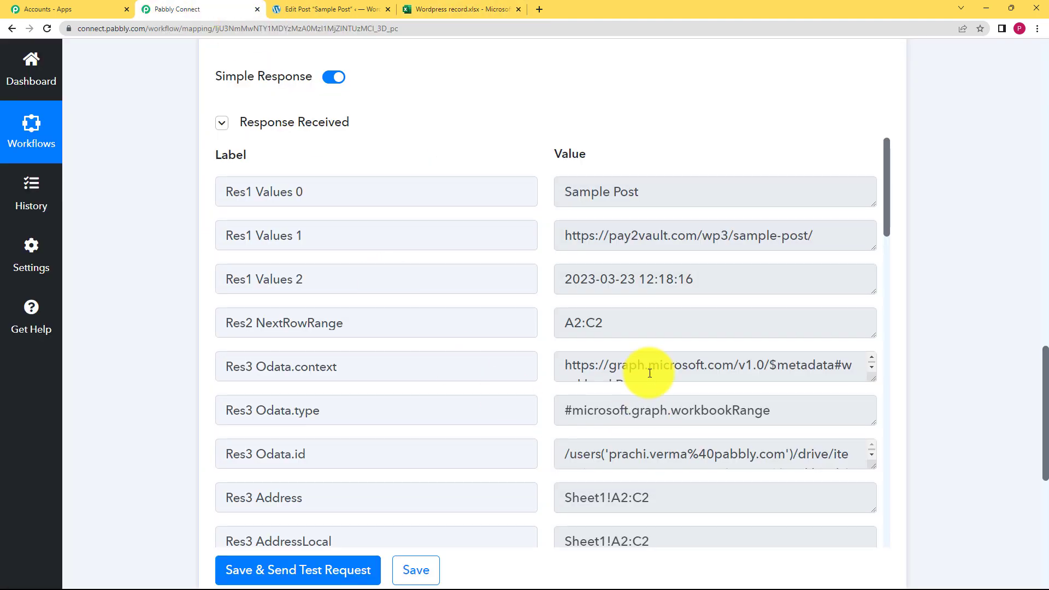
{"action": "scroll", "coordinate": [542, 424], "scroll_direction": "down", "scroll_amount": 9}
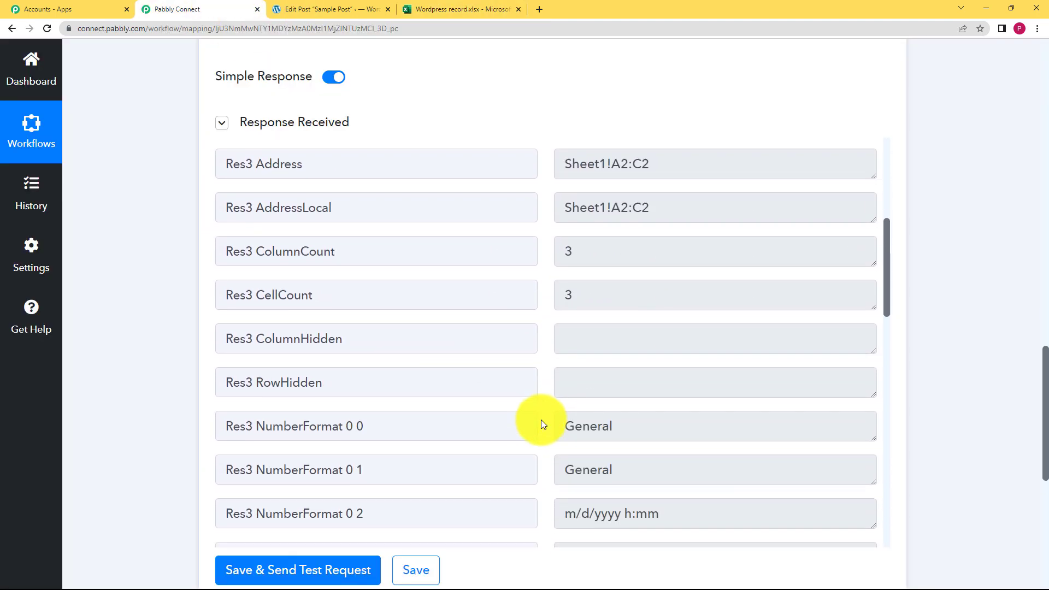
{"action": "scroll", "coordinate": [543, 424], "scroll_direction": "down", "scroll_amount": 9}
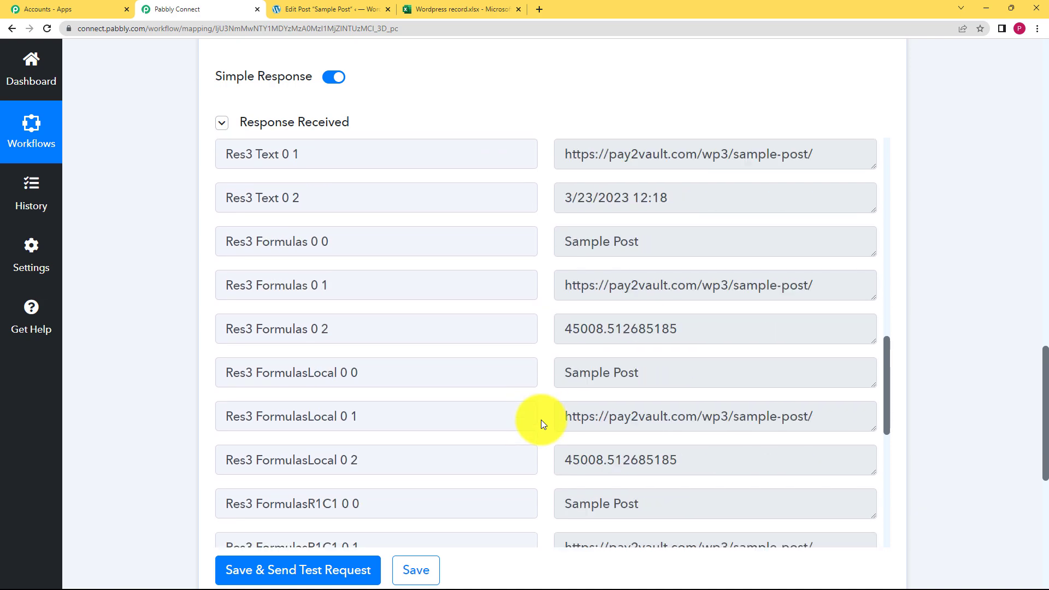
{"action": "scroll", "coordinate": [541, 420], "scroll_direction": "down", "scroll_amount": 5}
{"action": "scroll", "coordinate": [541, 420], "scroll_direction": "up", "scroll_amount": 13}
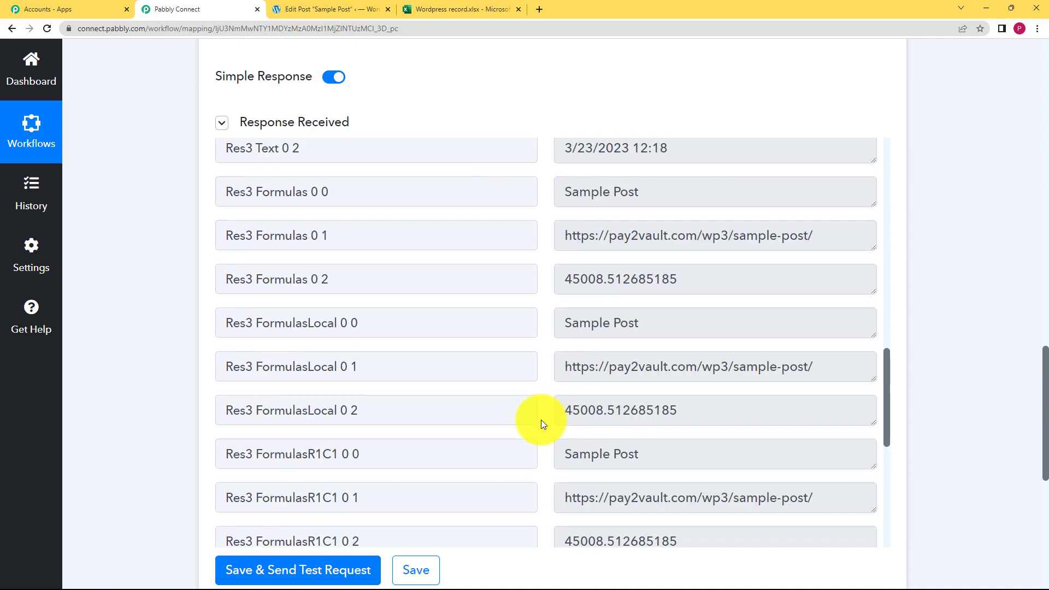
{"action": "scroll", "coordinate": [541, 420], "scroll_direction": "up", "scroll_amount": 10}
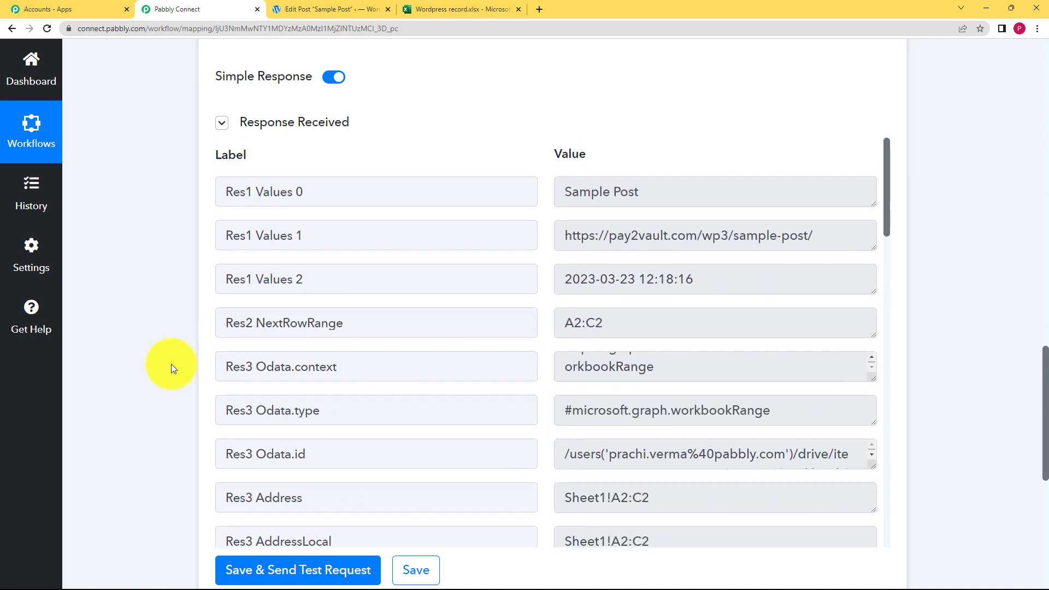
- Save the Excel action and check row 2 of the Wordpress record workbook for the post's title, link and date
{"action": "scroll", "coordinate": [171, 364], "scroll_direction": "down", "scroll_amount": 3}
{"action": "left_click", "coordinate": [425, 413]}
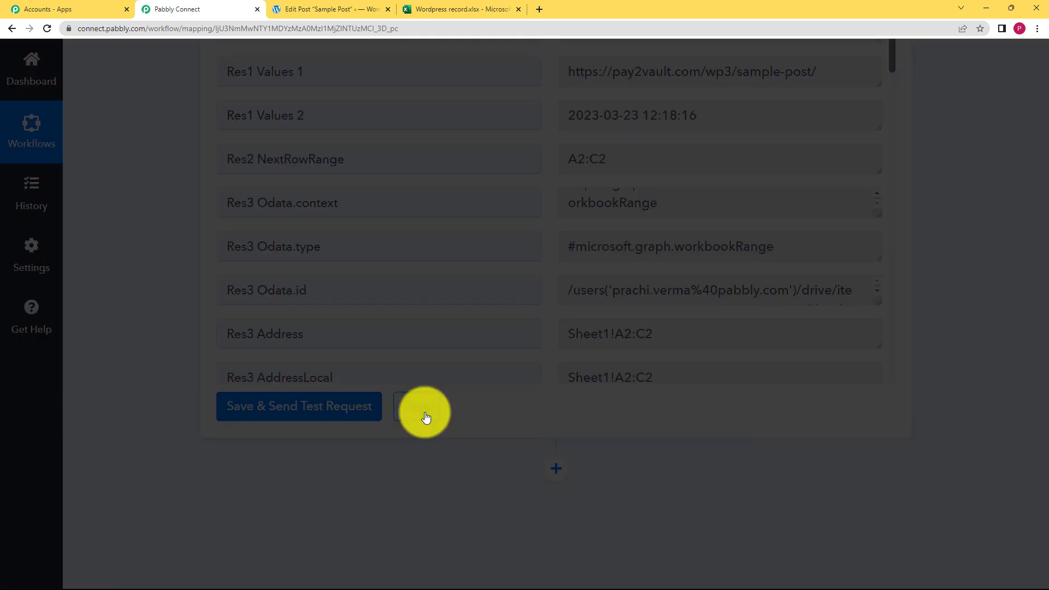
{"action": "left_click", "coordinate": [491, 391]}
{"action": "left_click", "coordinate": [503, 7]}
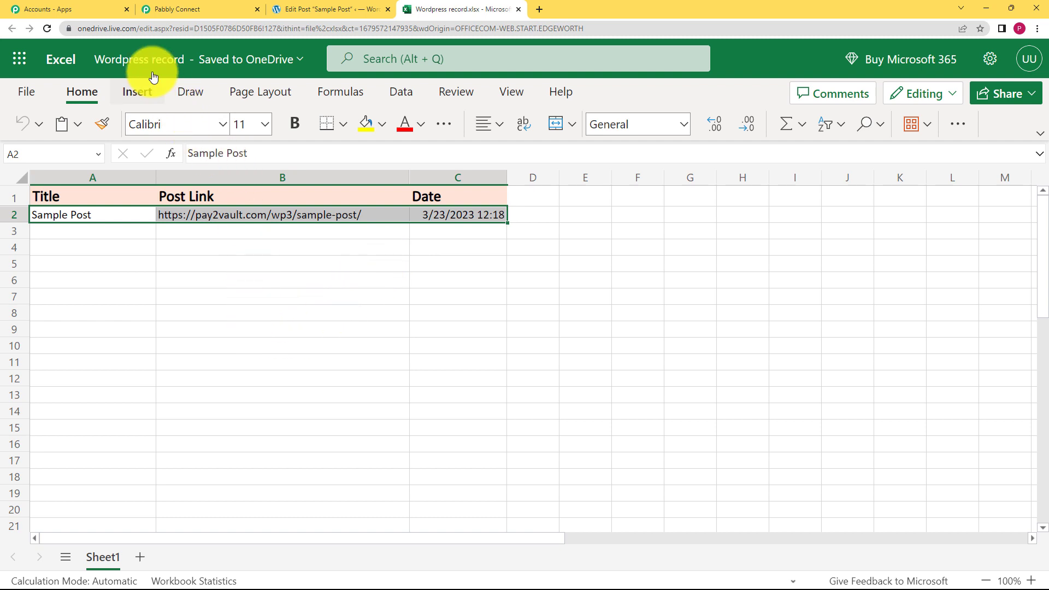
{"action": "left_click", "coordinate": [169, 9]}
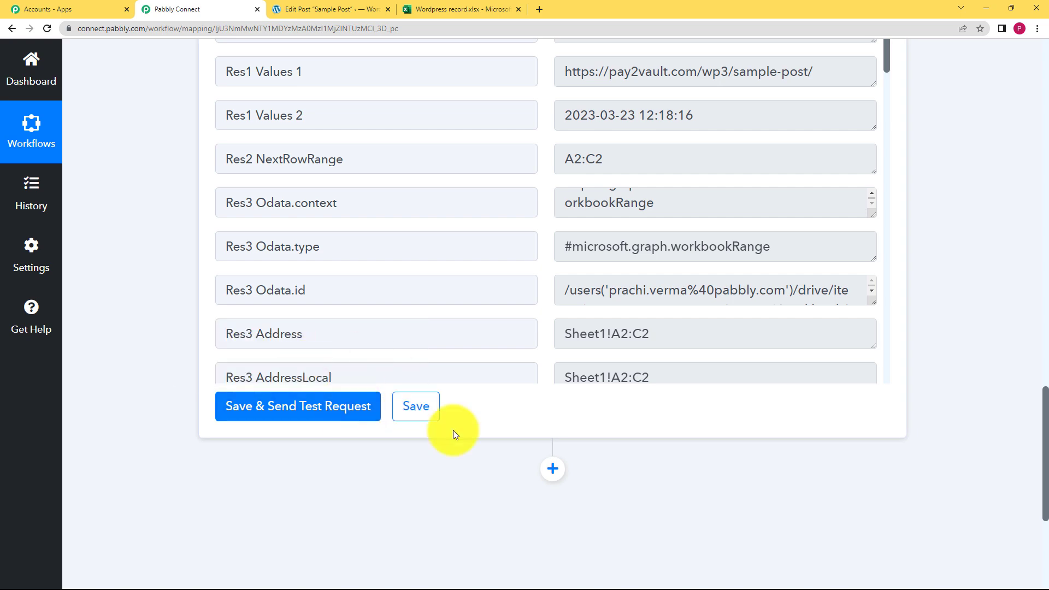
- Expand the WordPress trigger and review its event, webhook setup instructions and captured response down to the Excel action
{"action": "scroll", "coordinate": [222, 290], "scroll_direction": "up", "scroll_amount": 10}
{"action": "scroll", "coordinate": [223, 283], "scroll_direction": "up", "scroll_amount": 15}
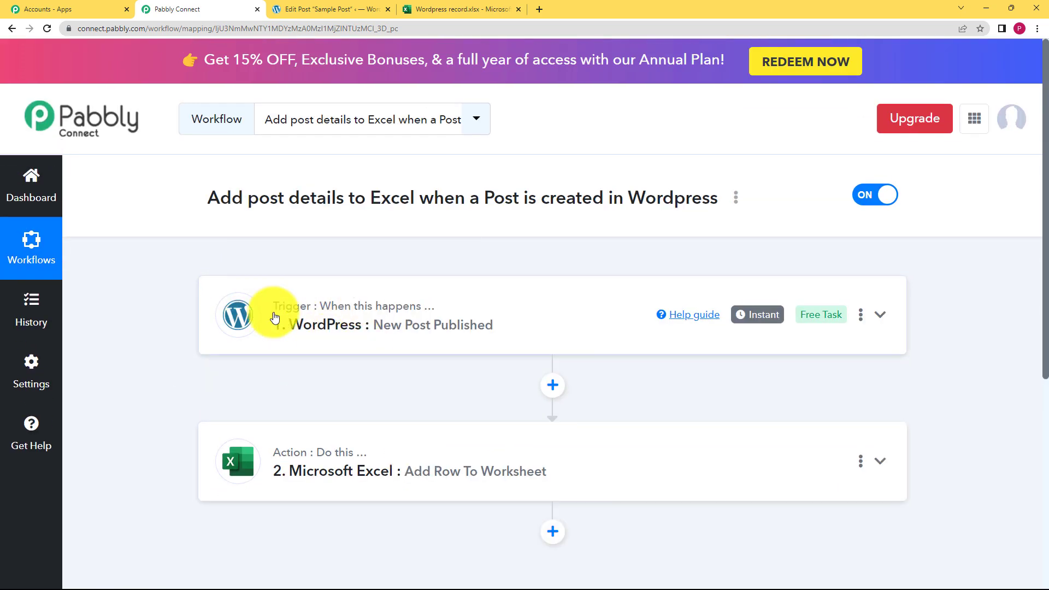
{"action": "left_click", "coordinate": [345, 306]}
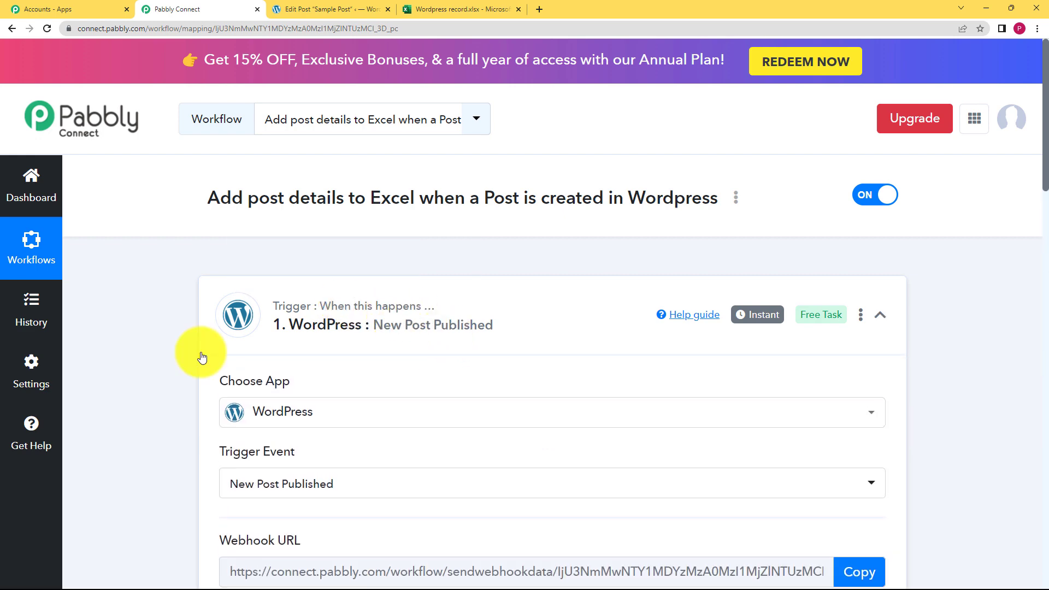
{"action": "scroll", "coordinate": [201, 352], "scroll_direction": "down", "scroll_amount": 2}
{"action": "scroll", "coordinate": [201, 352], "scroll_direction": "down", "scroll_amount": 3}
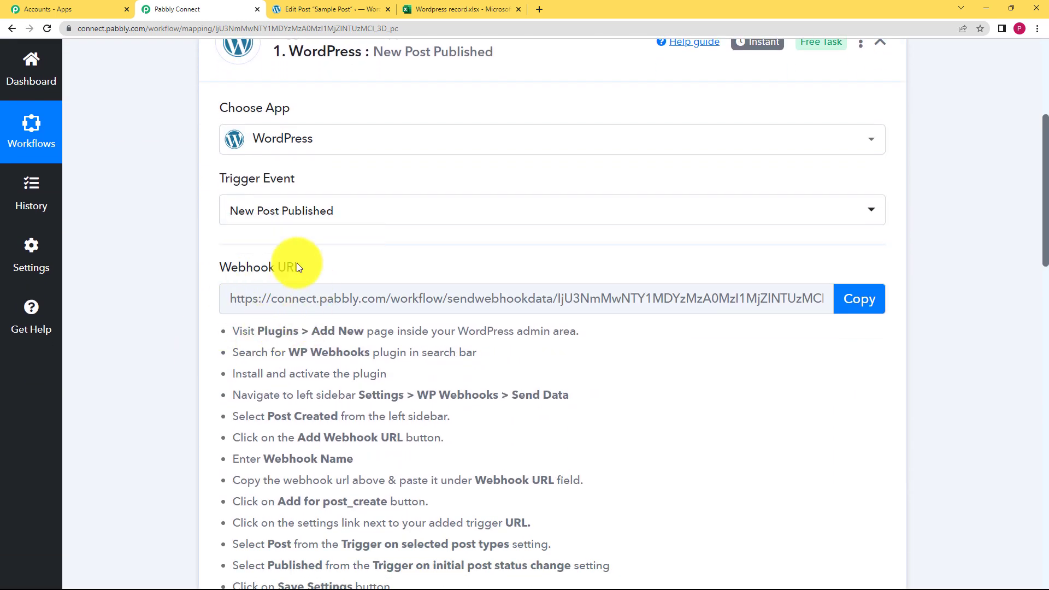
{"action": "scroll", "coordinate": [171, 295], "scroll_direction": "down", "scroll_amount": 3}
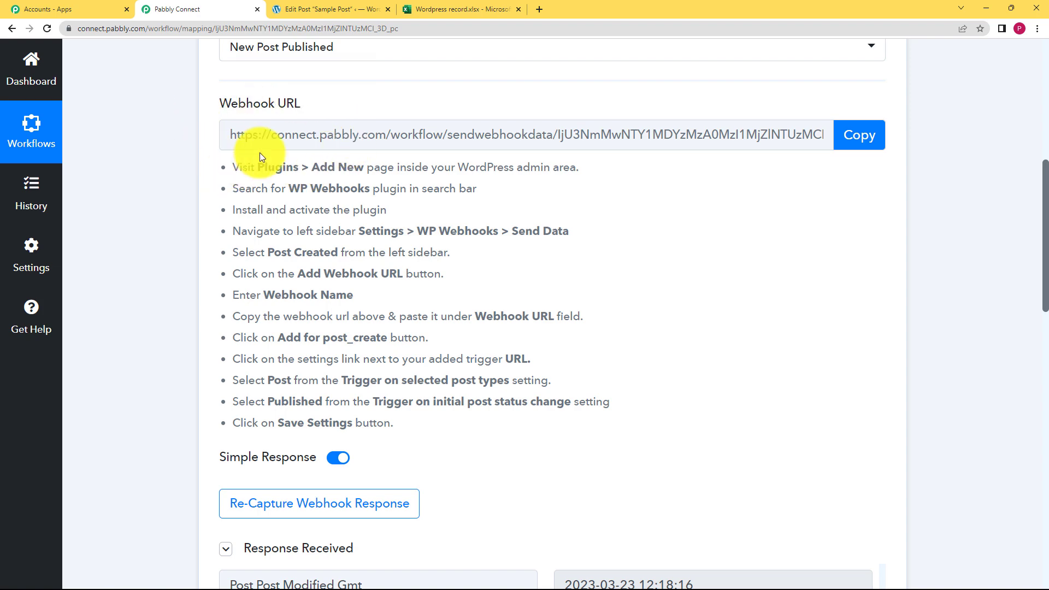
{"action": "scroll", "coordinate": [177, 208], "scroll_direction": "down", "scroll_amount": 2}
{"action": "scroll", "coordinate": [178, 217], "scroll_direction": "down", "scroll_amount": 2}
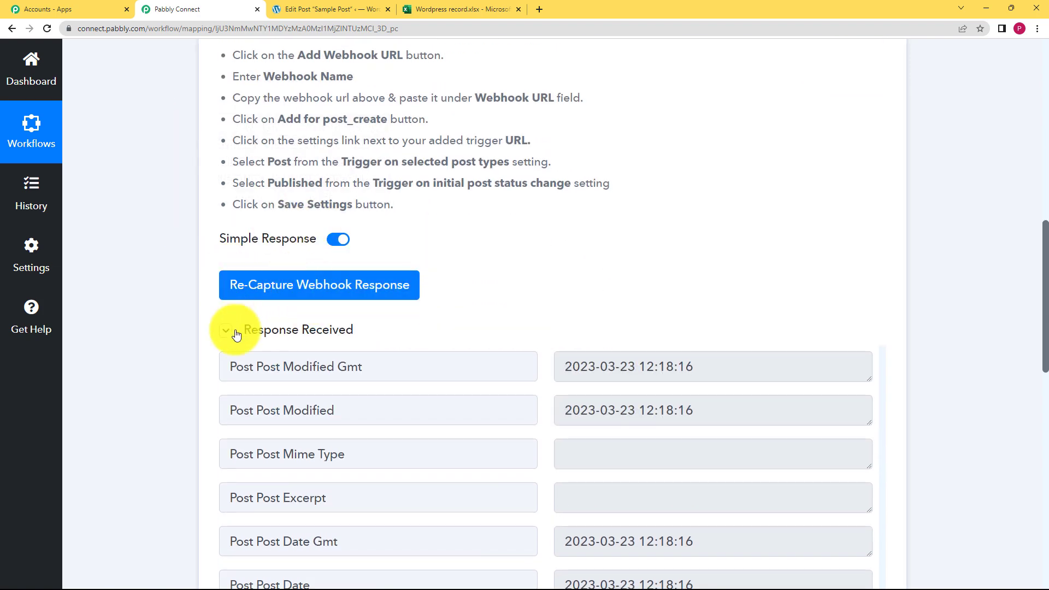
{"action": "scroll", "coordinate": [186, 327], "scroll_direction": "down", "scroll_amount": 10}
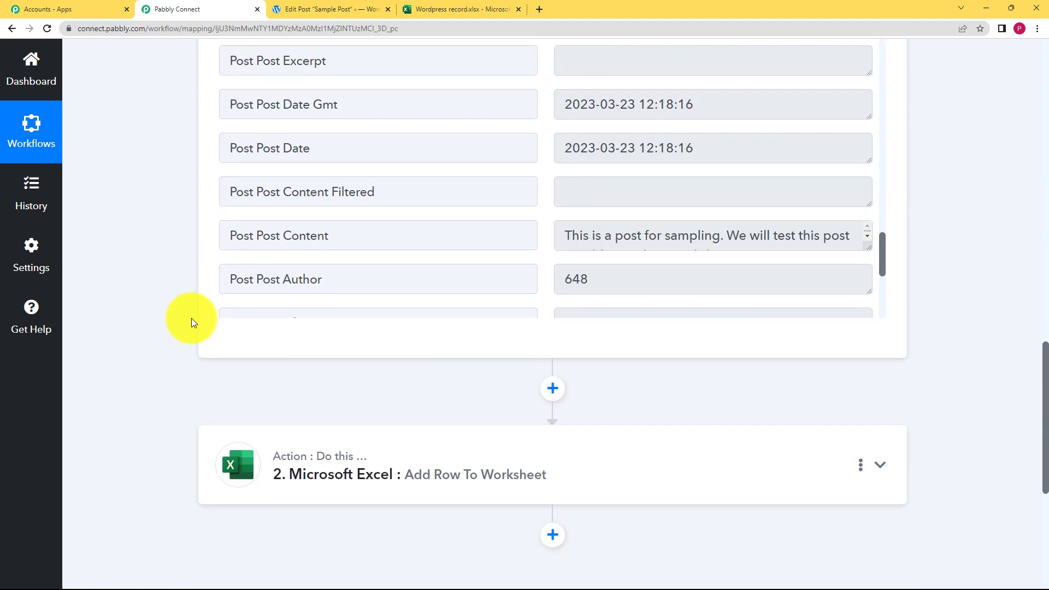
- Expand the Microsoft Excel action, review its workbook, column mappings and response, and check the added row in the Wordpress record workbook
{"action": "left_click", "coordinate": [352, 295]}
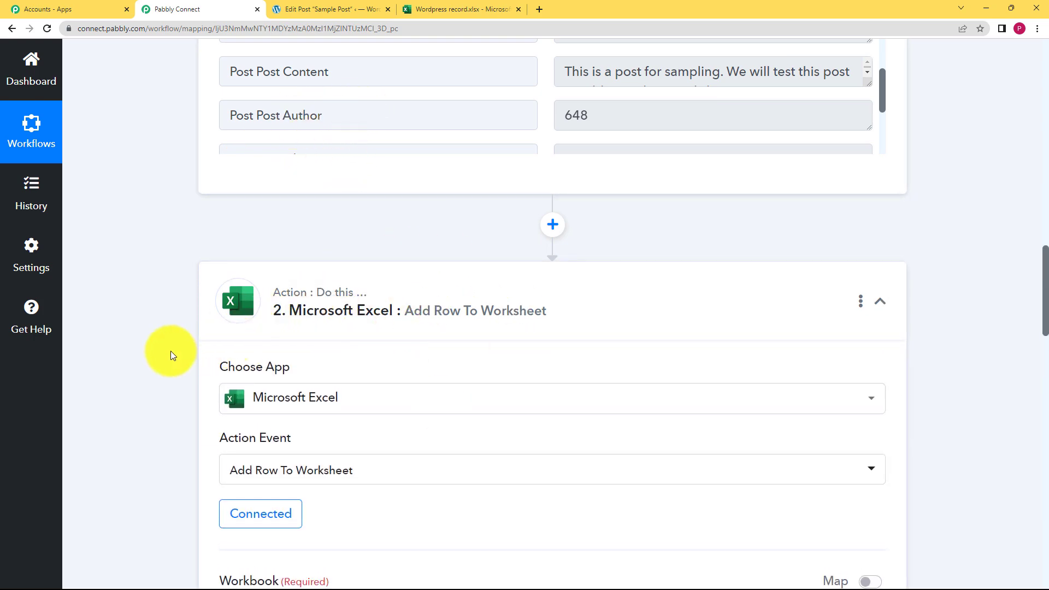
{"action": "scroll", "coordinate": [171, 352], "scroll_direction": "down", "scroll_amount": 6}
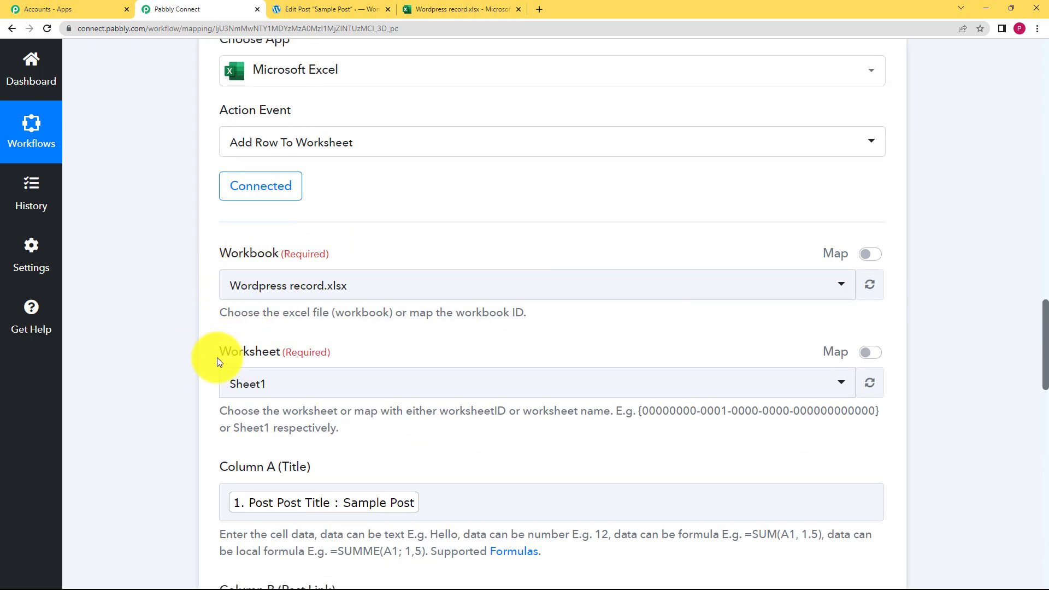
{"action": "scroll", "coordinate": [210, 377], "scroll_direction": "down", "scroll_amount": 4}
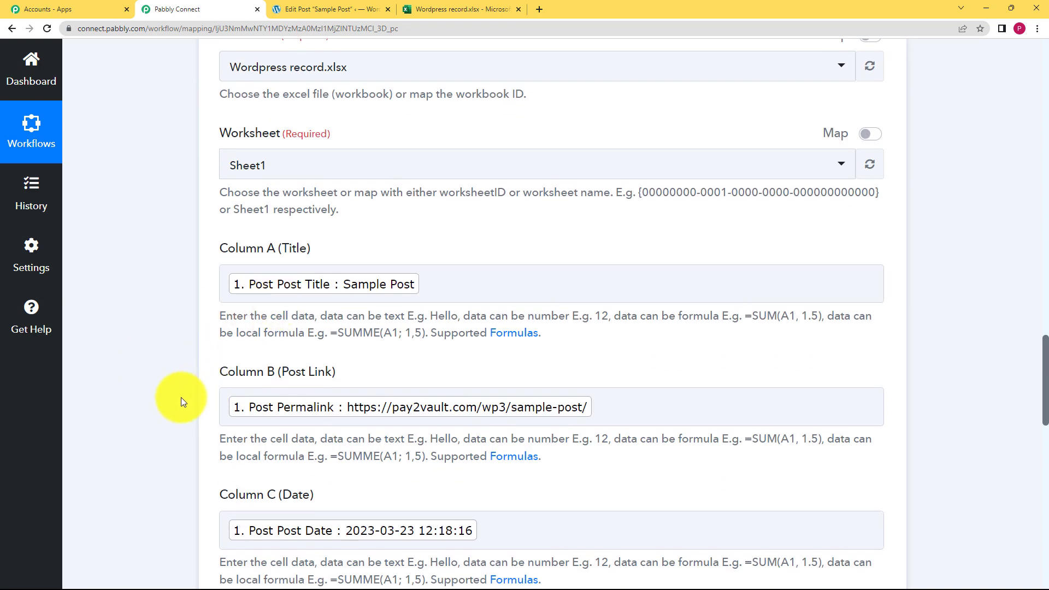
{"action": "scroll", "coordinate": [182, 397], "scroll_direction": "down", "scroll_amount": 7}
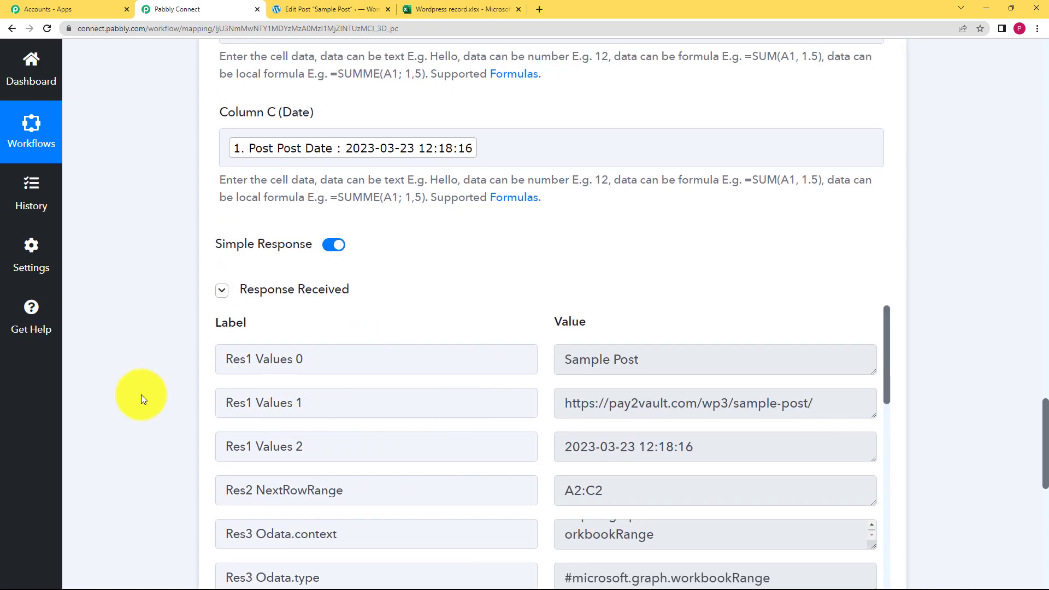
{"action": "scroll", "coordinate": [429, 359], "scroll_direction": "down", "scroll_amount": 3}
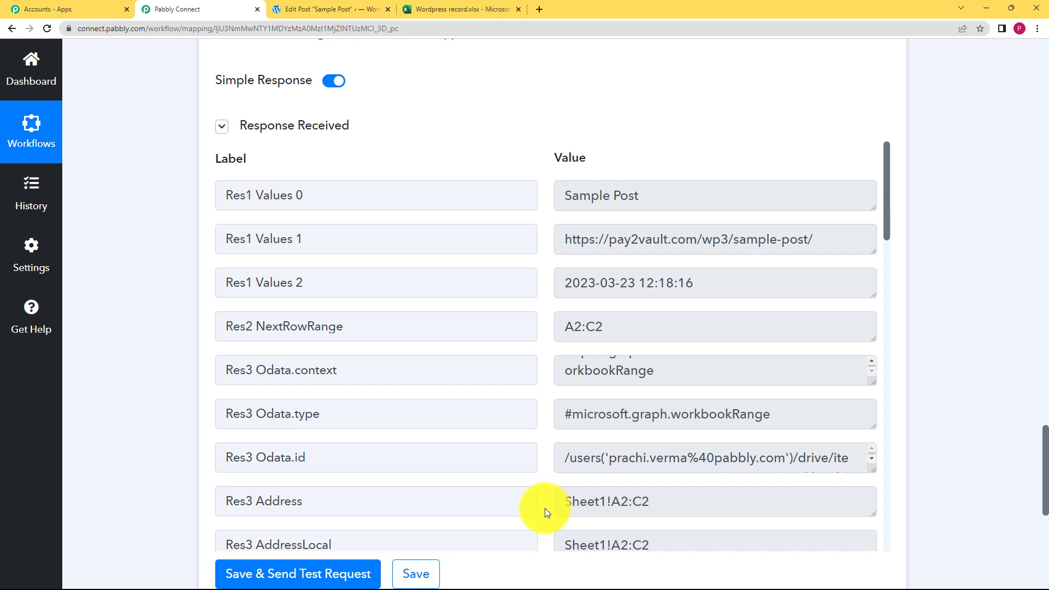
{"action": "left_click", "coordinate": [461, 10]}
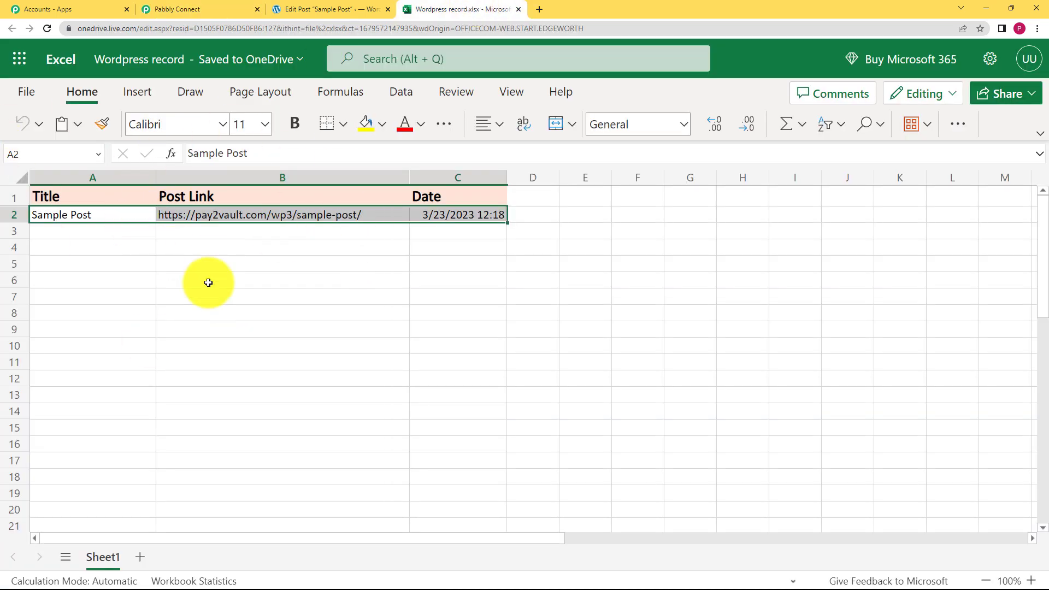